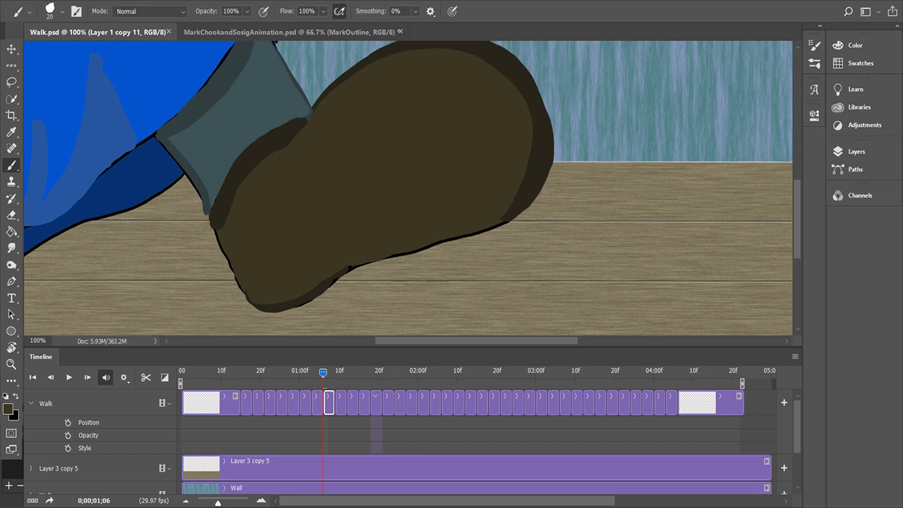
# Step: Set the brush size to 10, undo the brown stroke beside the trouser hem, and reset the colours to black foreground
pyautogui.press('[')
pyautogui.hotkey('ctrl', 'z')
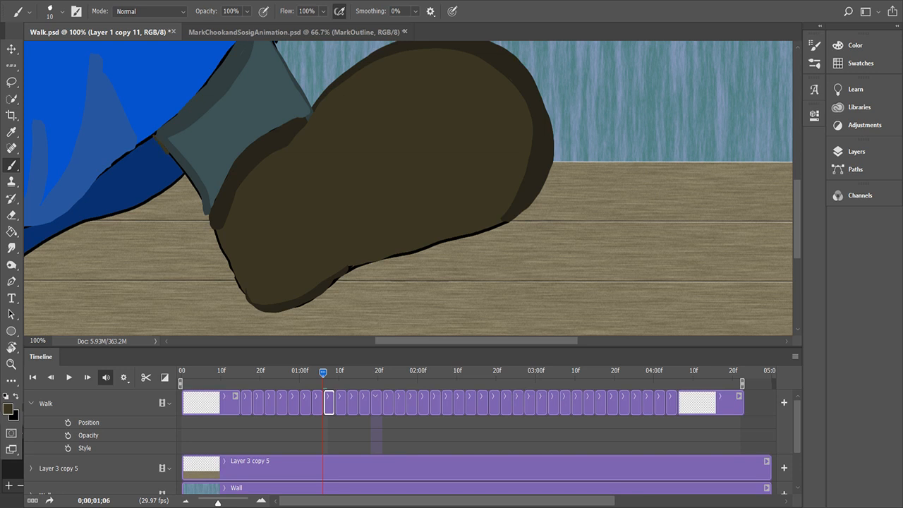
pyautogui.hotkey('ctrl', 'z')
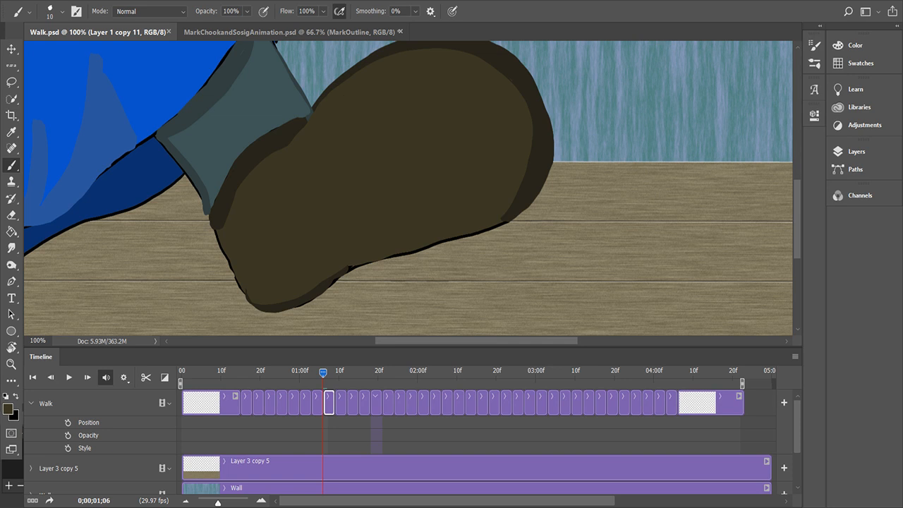
pyautogui.press('d')
# Step: Play the walk animation through to review it, and return the playhead to 0;00;01;06
pyautogui.hotkey('ctrl', '-')
pyautogui.hotkey('ctrl', '-')
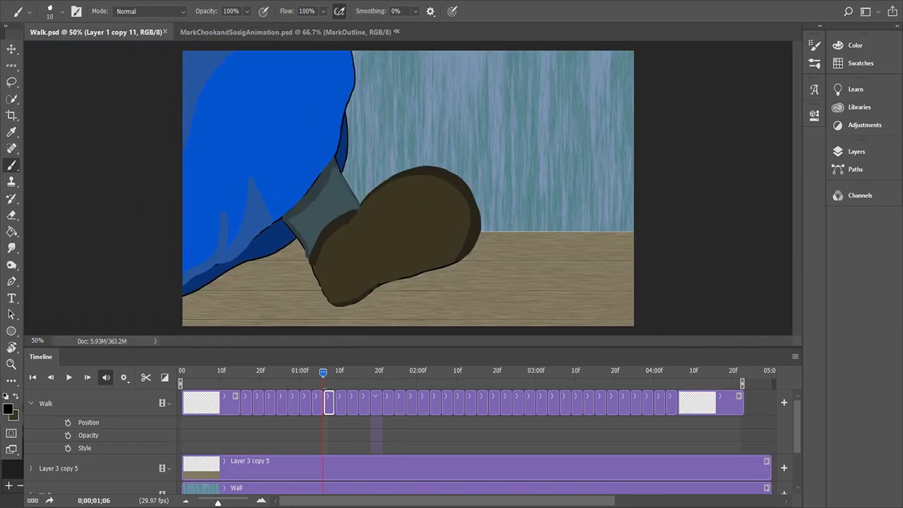
pyautogui.press('space')
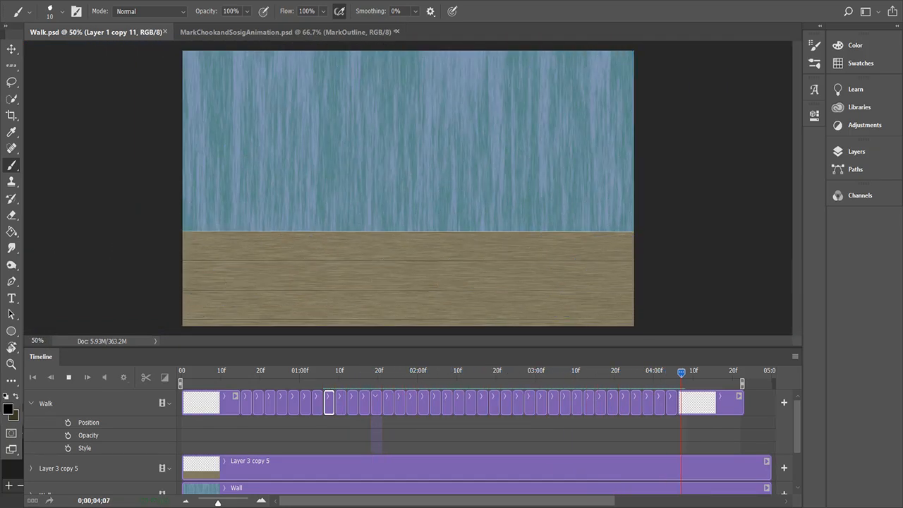
pyautogui.press('space')
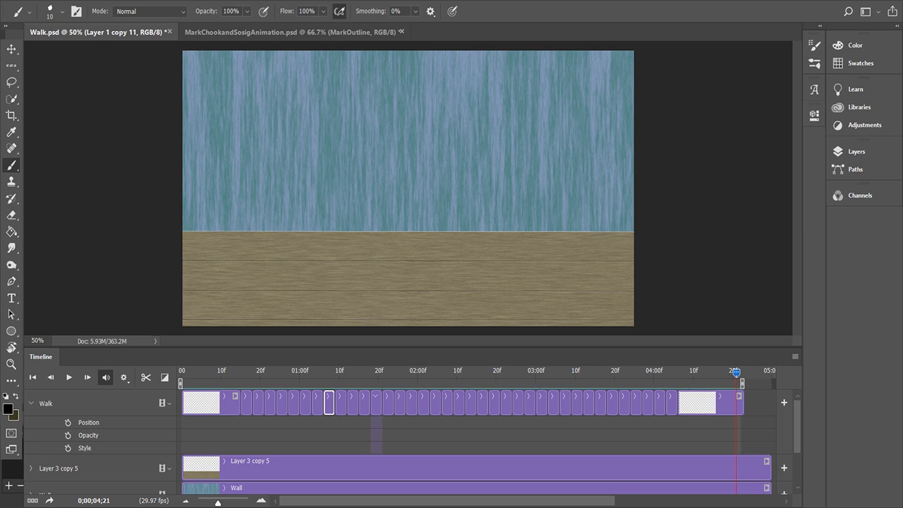
pyautogui.moveTo(736, 371); pyautogui.dragTo(322, 372)
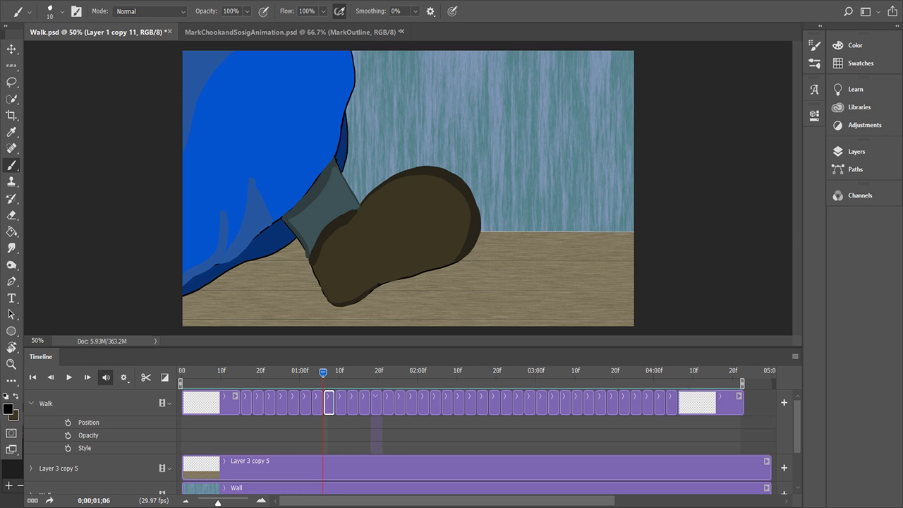
# Step: Undo the stray black stroke and outline the sock's front edge in black from the trouser hem to the shoe
pyautogui.hotkey('ctrl', '+')
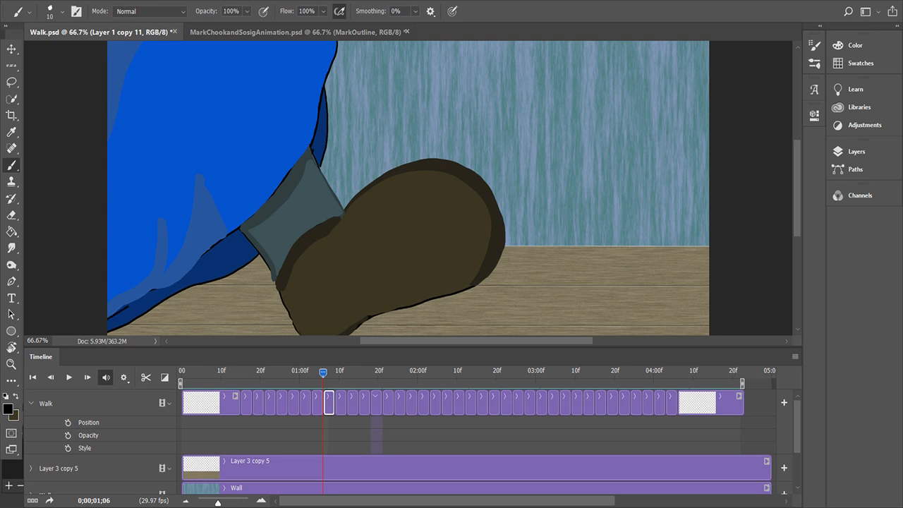
pyautogui.hotkey('ctrl', 'z')
pyautogui.hotkey('ctrl', '+')
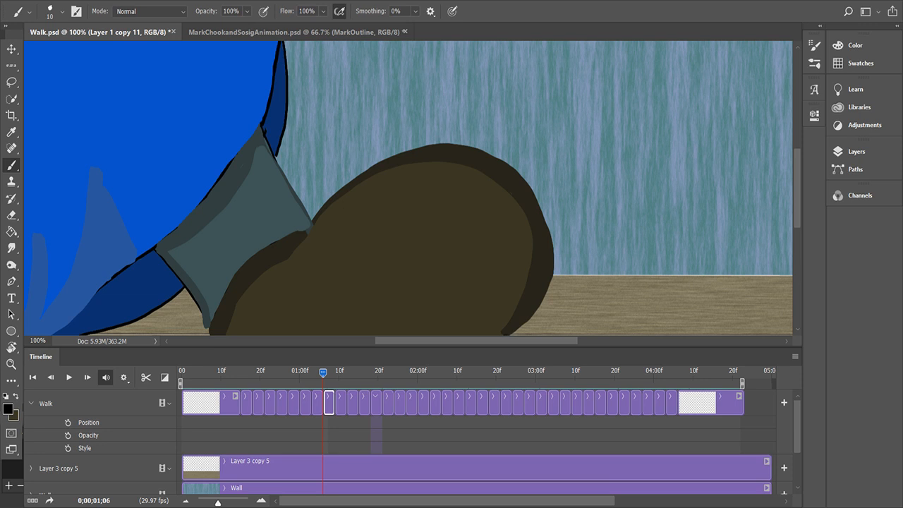
pyautogui.moveTo(266, 135); pyautogui.dragTo(308, 213)
# Step: Sample the sock's dark shading colour and paint over the brown smudge near the top of the sock
pyautogui.press('x')
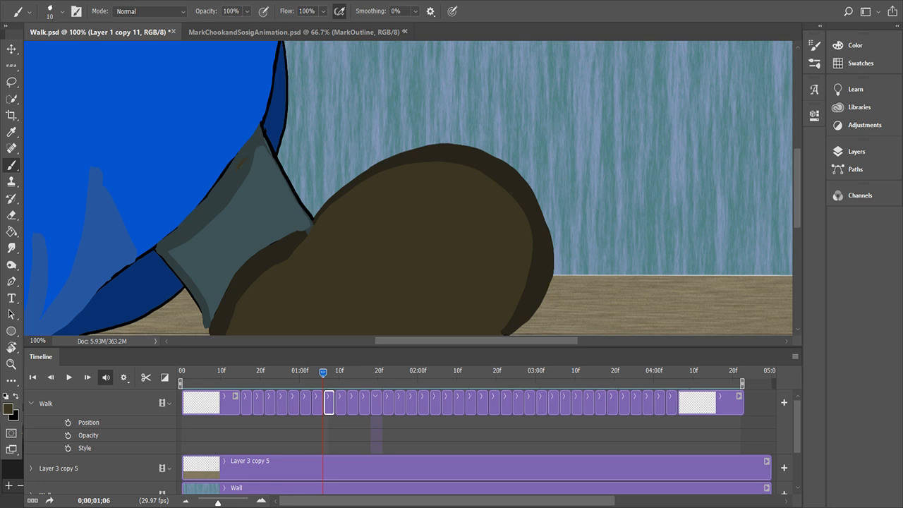
pyautogui.press('i')
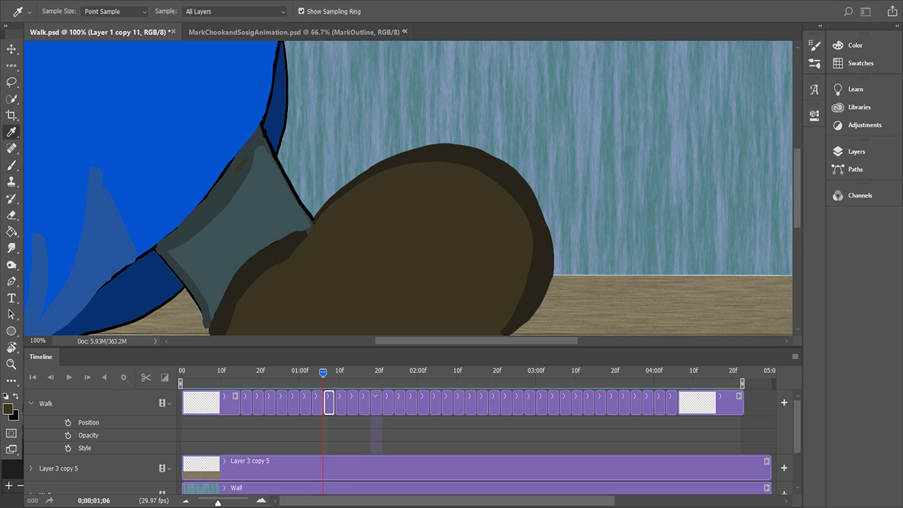
pyautogui.press('b')
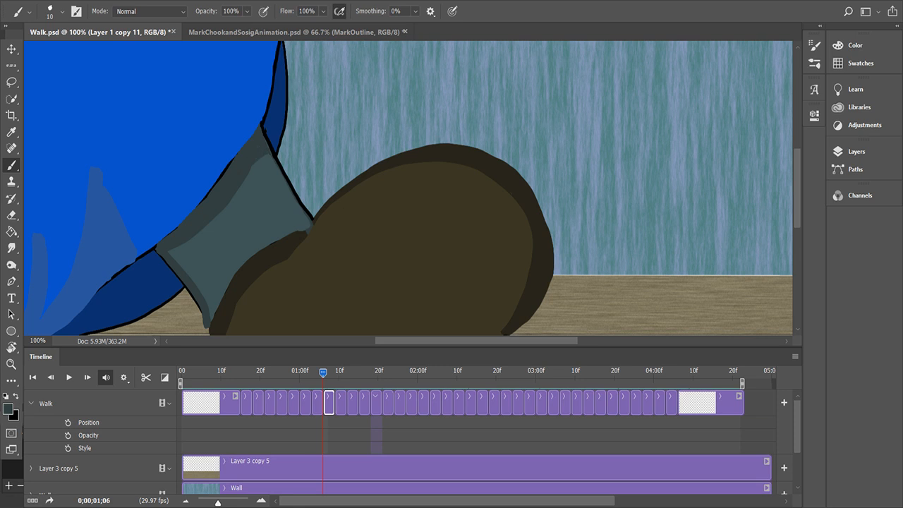
# Step: Redraw the black outline along the trouser hem where it crosses the top of the sock
pyautogui.press('d')
pyautogui.moveTo(260, 128); pyautogui.dragTo(235, 155)
pyautogui.moveTo(159, 246); pyautogui.dragTo(216, 186)
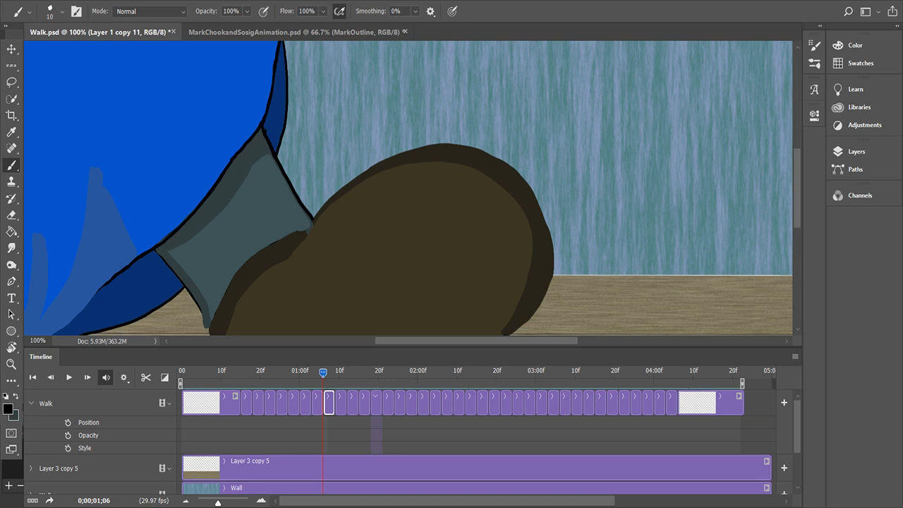
# Step: Outline the sock's back edge and the line where the sock meets the shoe in black
pyautogui.scroll(-3, 409, 188)
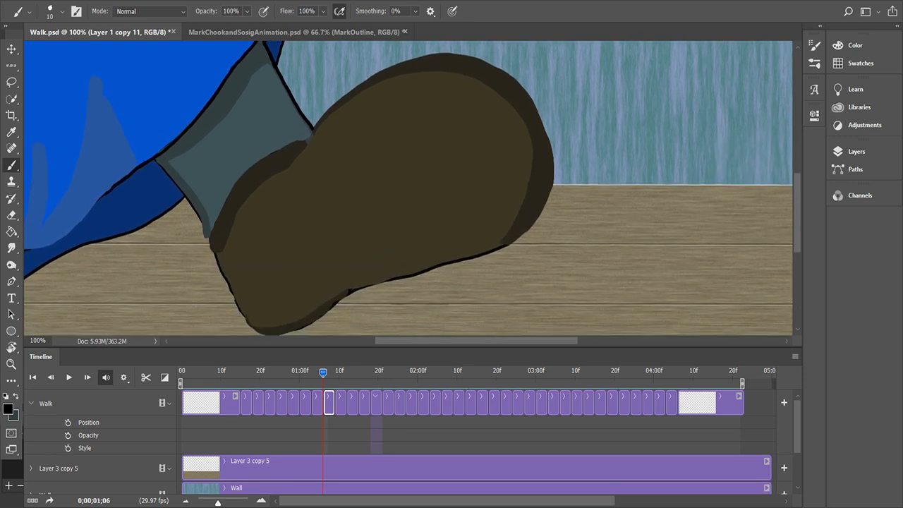
pyautogui.moveTo(156, 160)
pyautogui.mouseDown()
pyautogui.moveTo(185, 191)
pyautogui.moveTo(206, 236)
pyautogui.mouseUp()
pyautogui.moveTo(311, 137)
pyautogui.mouseDown()
pyautogui.moveTo(250, 168)
pyautogui.moveTo(214, 226)
pyautogui.mouseUp()
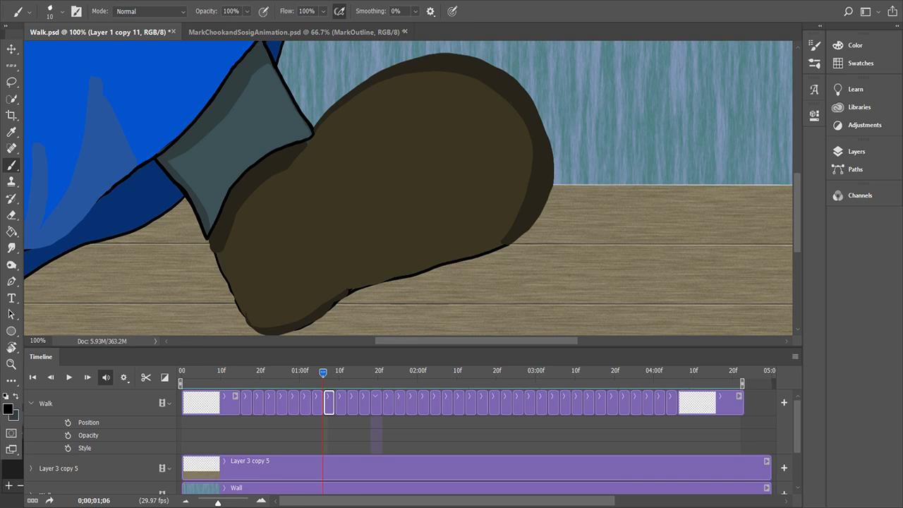
# Step: Scrub back through the earlier walk frames to check the motion, and return the playhead to 0;00;01;06
pyautogui.hotkey('ctrl', '-')
pyautogui.hotkey('ctrl', '-')
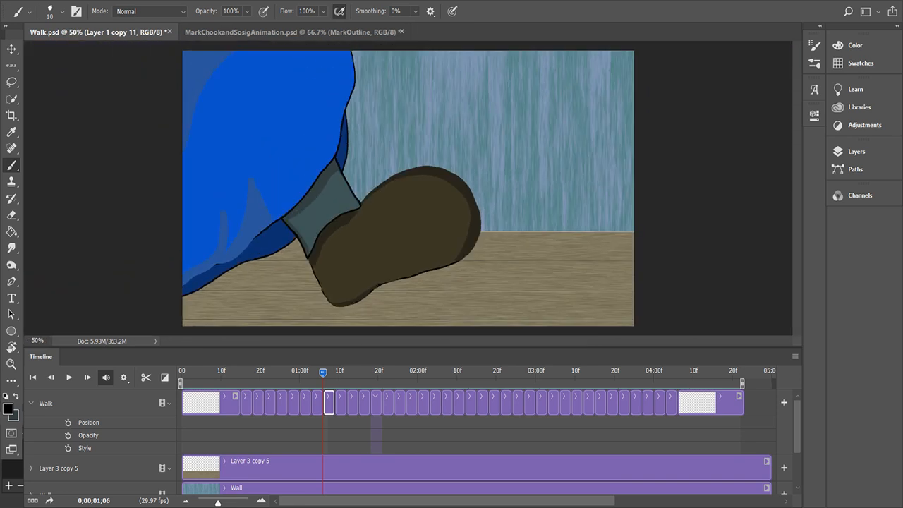
pyautogui.moveTo(323, 372); pyautogui.dragTo(207, 383)
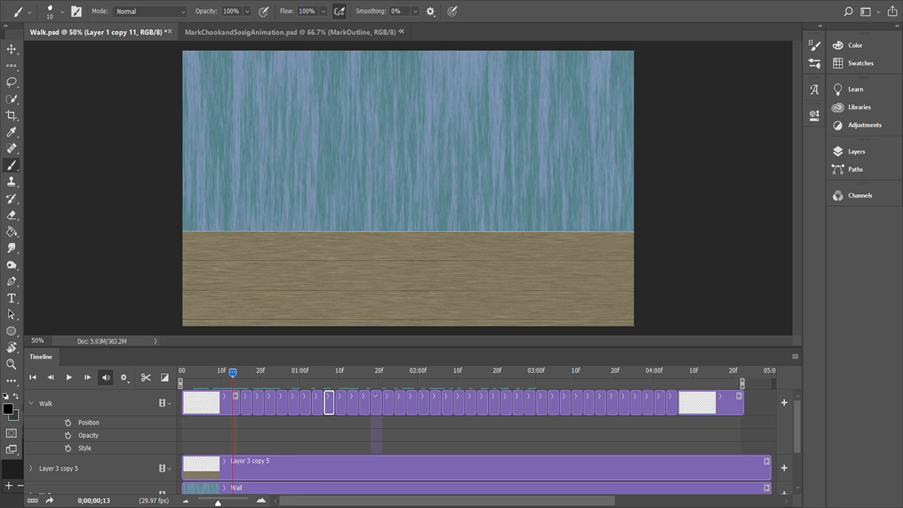
pyautogui.moveTo(207, 383); pyautogui.dragTo(212, 383)
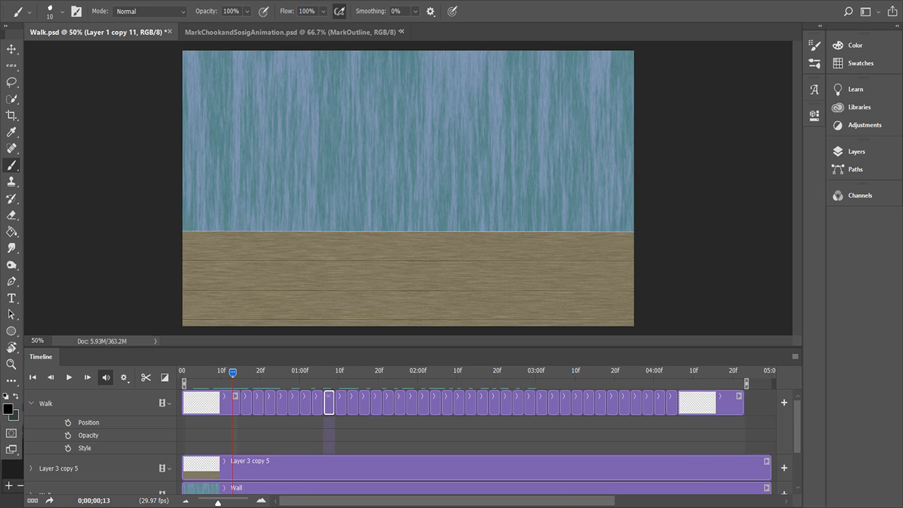
pyautogui.moveTo(327, 372); pyautogui.dragTo(323, 371)
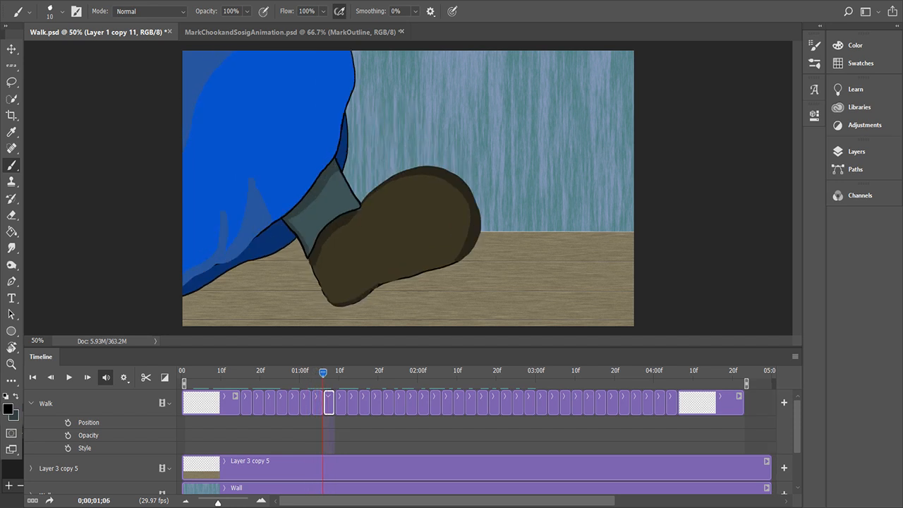
# Step: Sample the sock's main grey-teal colour and narrow its dark shading below the trouser hem, enlarging the brush to 40
pyautogui.hotkey('ctrl', '1')
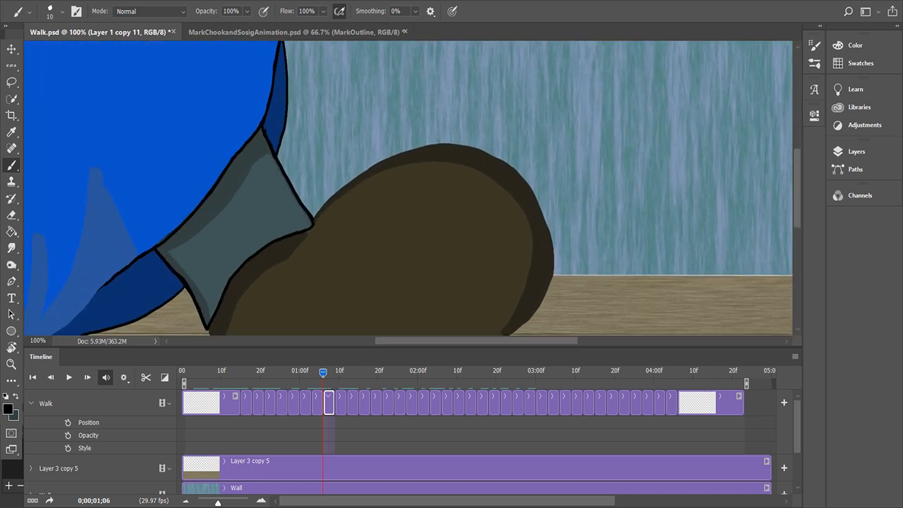
pyautogui.press('x')
pyautogui.press('i')
pyautogui.press('b')
pyautogui.moveTo(257, 153); pyautogui.dragTo(186, 233)
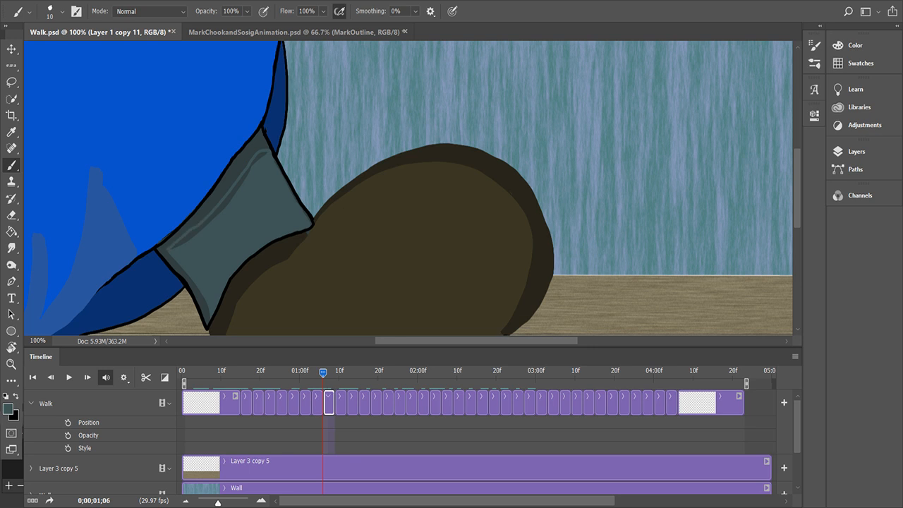
pyautogui.press(']')
pyautogui.press(']')
pyautogui.press(']')
pyautogui.moveTo(170, 247)
pyautogui.mouseDown()
pyautogui.moveTo(219, 215)
pyautogui.moveTo(236, 188)
pyautogui.mouseUp()
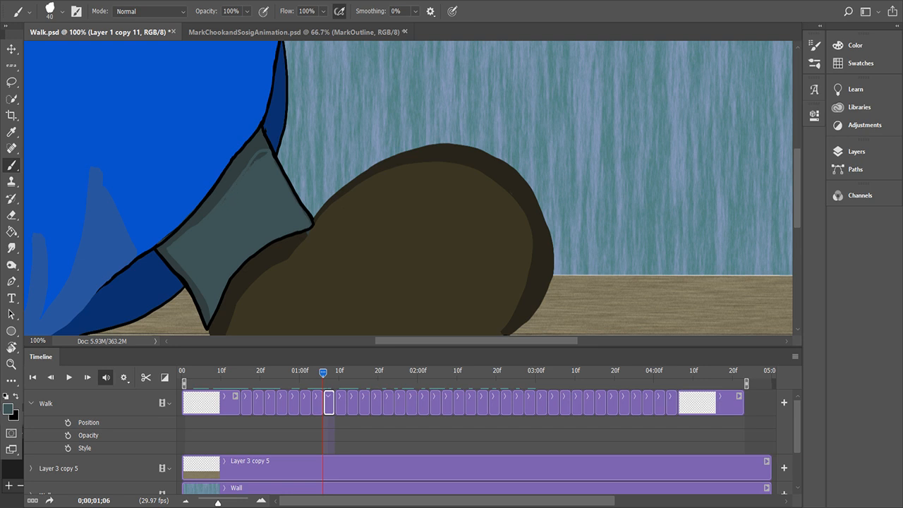
pyautogui.moveTo(256, 160); pyautogui.dragTo(264, 156)
# Step: Set the brush size back to 10 and outline the shoe's heel in black from the sock around the lower corner
pyautogui.press('[')
pyautogui.press('[')
pyautogui.press('[')
pyautogui.press('x')
pyautogui.scroll(-5, 409, 187)
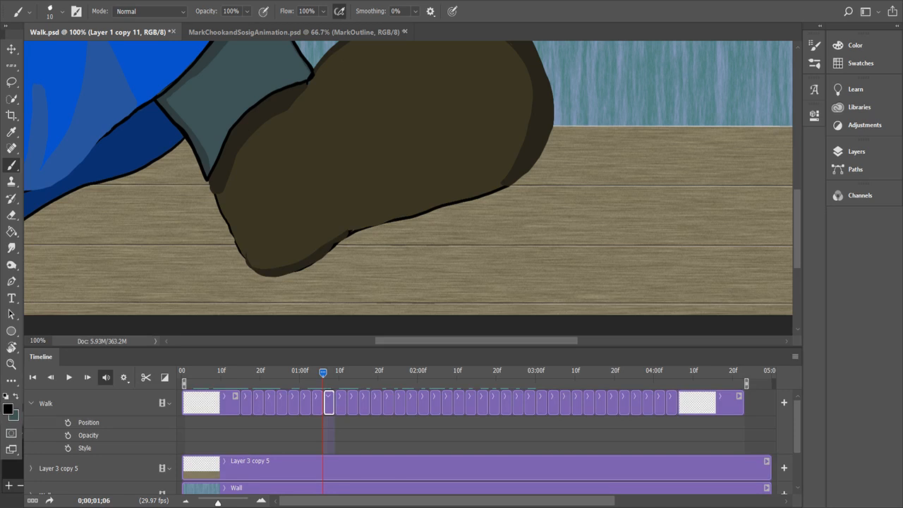
pyautogui.moveTo(209, 182)
pyautogui.mouseDown()
pyautogui.moveTo(243, 258)
pyautogui.moveTo(280, 278)
pyautogui.mouseUp()
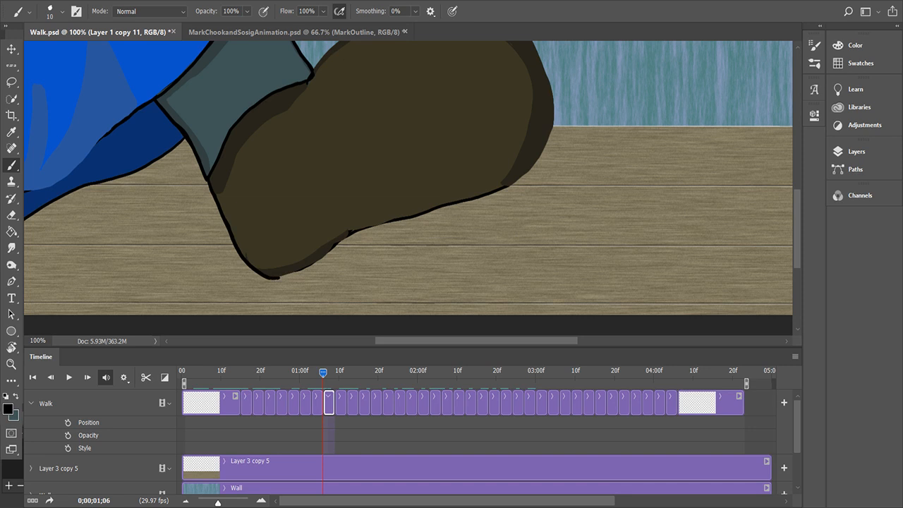
pyautogui.moveTo(344, 237)
pyautogui.mouseDown()
pyautogui.moveTo(314, 266)
pyautogui.moveTo(282, 276)
pyautogui.mouseUp()
pyautogui.hotkey('ctrl', 'z')
pyautogui.moveTo(279, 278); pyautogui.dragTo(299, 272)
pyautogui.hotkey('ctrl', 'z')
pyautogui.moveTo(280, 278); pyautogui.dragTo(334, 251)
pyautogui.hotkey('ctrl', 'z')
# Step: Continue the black outline along the underside of the heel up to the notch in the sole
pyautogui.hotkey('ctrl', '+')
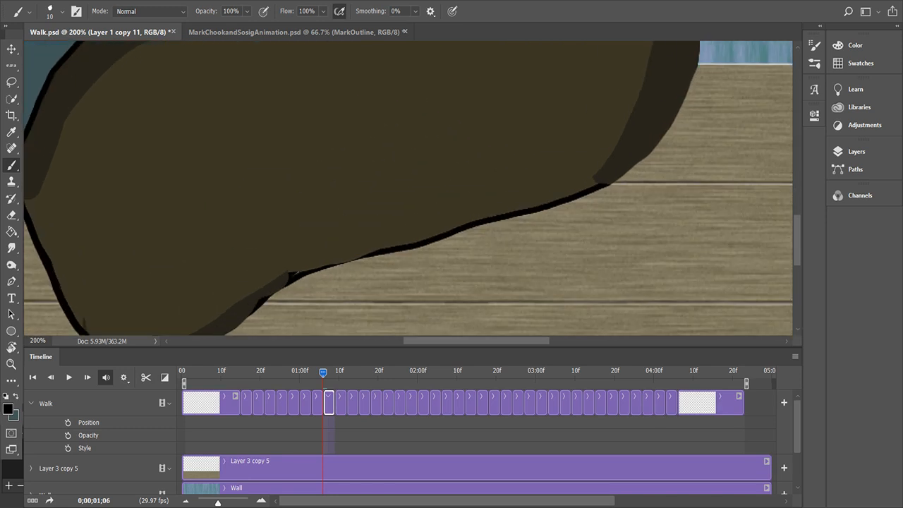
pyautogui.scroll(-3, 409, 188)
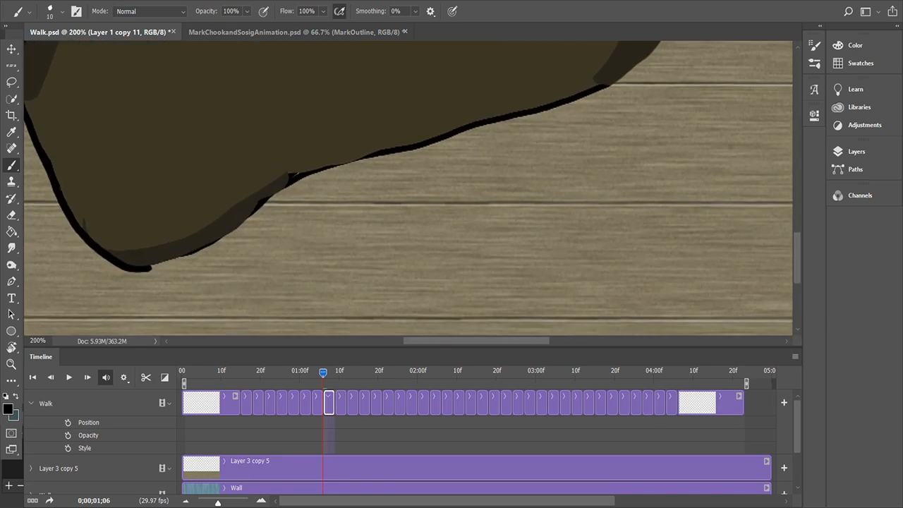
pyautogui.moveTo(289, 175)
pyautogui.mouseDown()
pyautogui.moveTo(213, 241)
pyautogui.moveTo(151, 267)
pyautogui.mouseUp()
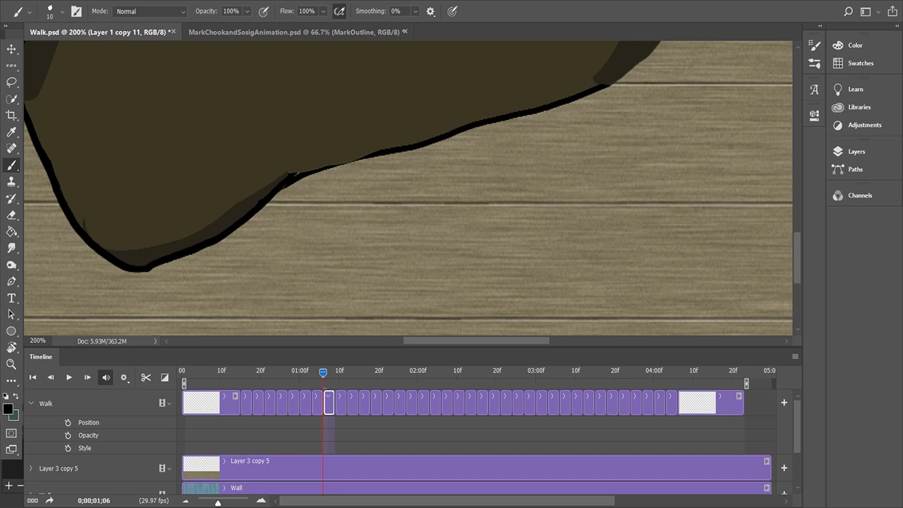
# Step: Sample the shoe's brown and paint over the rough notch and excess shading inside the heel's sole outline
pyautogui.press('x')
pyautogui.press('i')
pyautogui.press('b')
pyautogui.moveTo(291, 173); pyautogui.dragTo(226, 209)
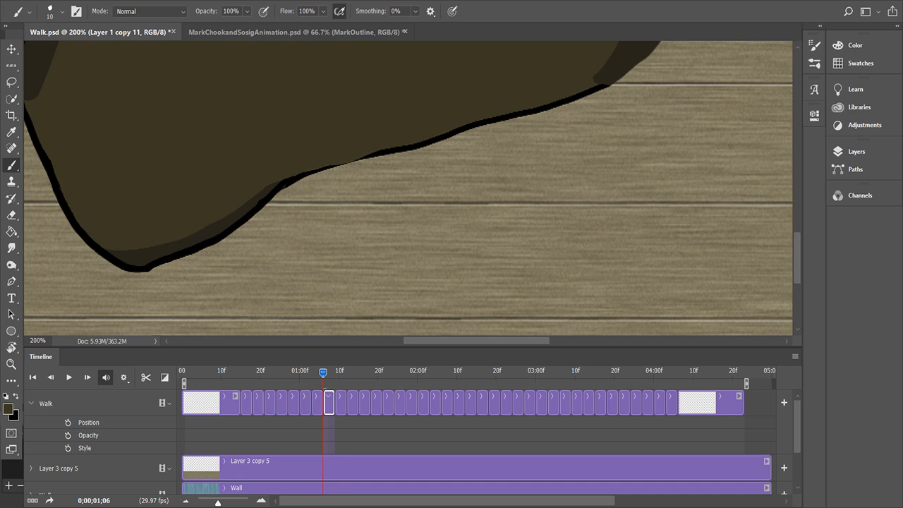
# Step: Touch up the black outline overshoot at the front corner where the sock meets the shoe
pyautogui.scroll(5, 409, 188)
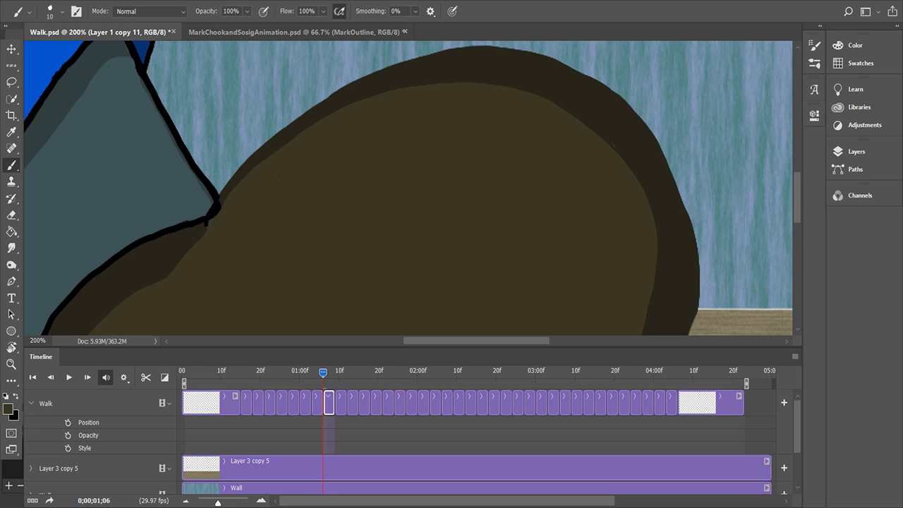
pyautogui.click(217, 208)
pyautogui.hotkey('ctrl', '-')
pyautogui.hotkey('ctrl', '-')
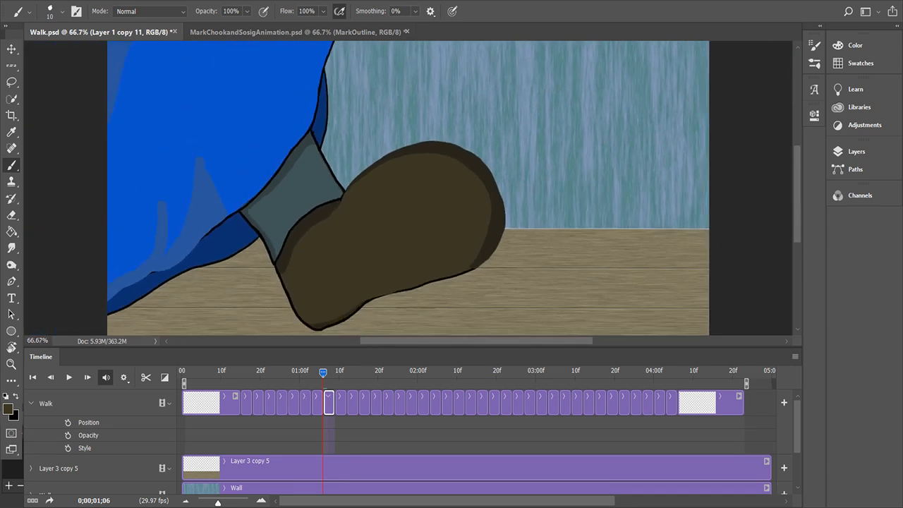
# Step: Sample the shoe's main brown, set the brush size to 30, and narrow the dark shading along the toe
pyautogui.hotkey('ctrl', '+')
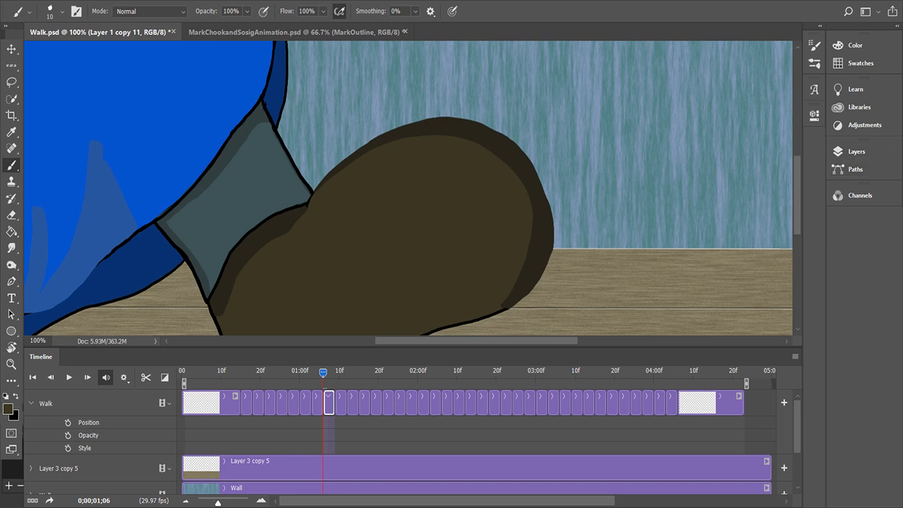
pyautogui.press('i')
pyautogui.press('b')
pyautogui.press('x')
pyautogui.press('x')
pyautogui.press('i')
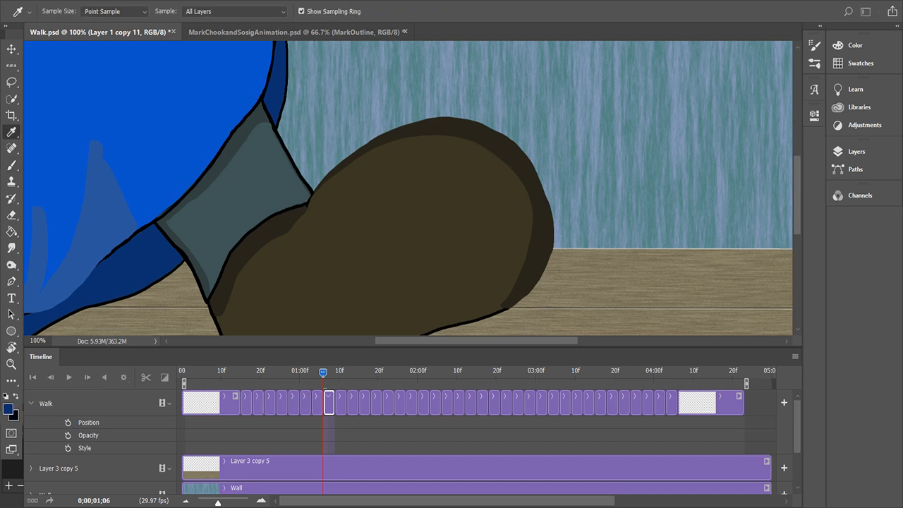
pyautogui.press('b')
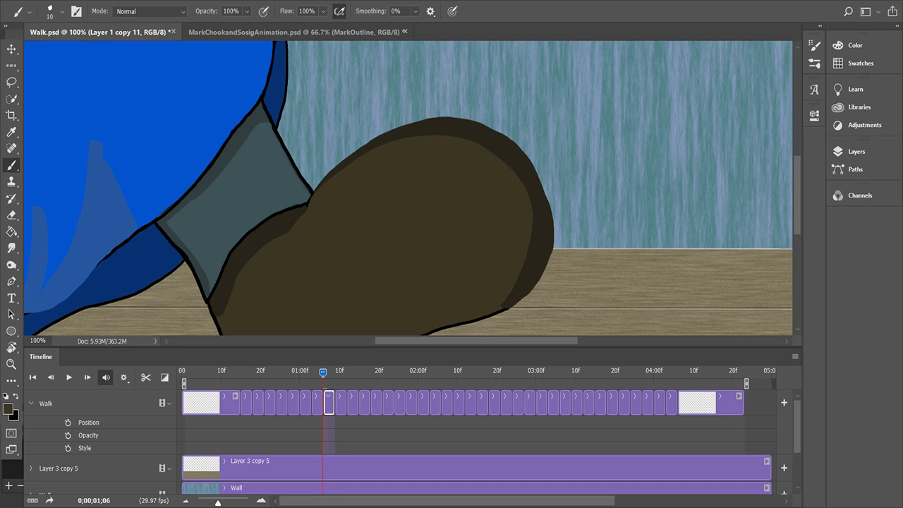
pyautogui.scroll(-4, 408, 188)
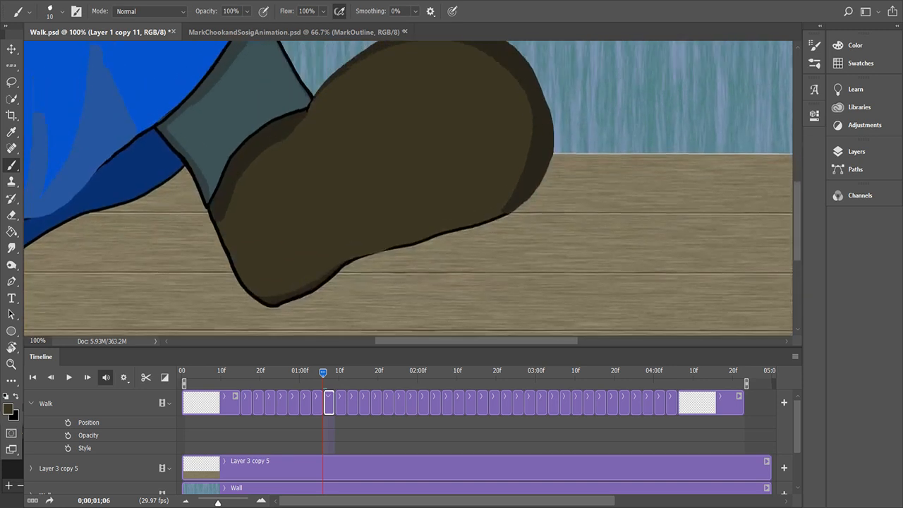
pyautogui.scroll(3, 408, 188)
pyautogui.press(']')
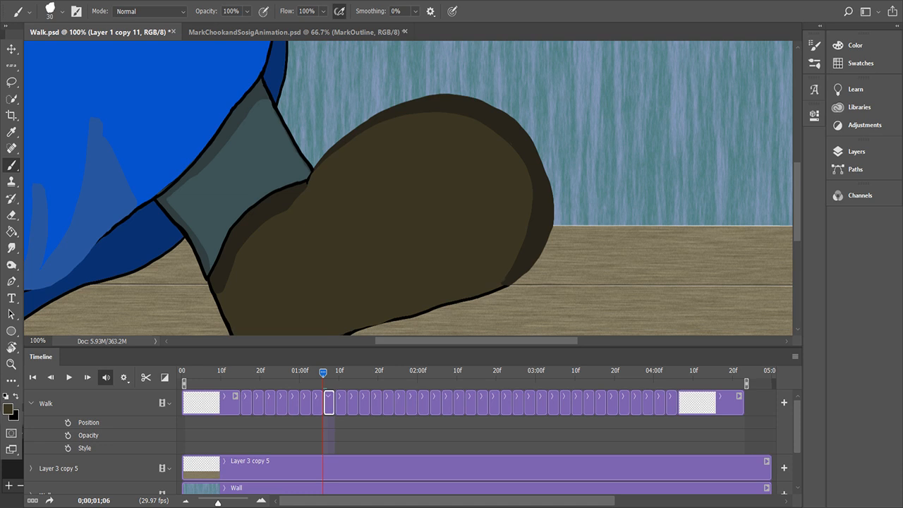
pyautogui.moveTo(504, 281)
pyautogui.mouseDown()
pyautogui.moveTo(527, 242)
pyautogui.moveTo(532, 177)
pyautogui.mouseUp()
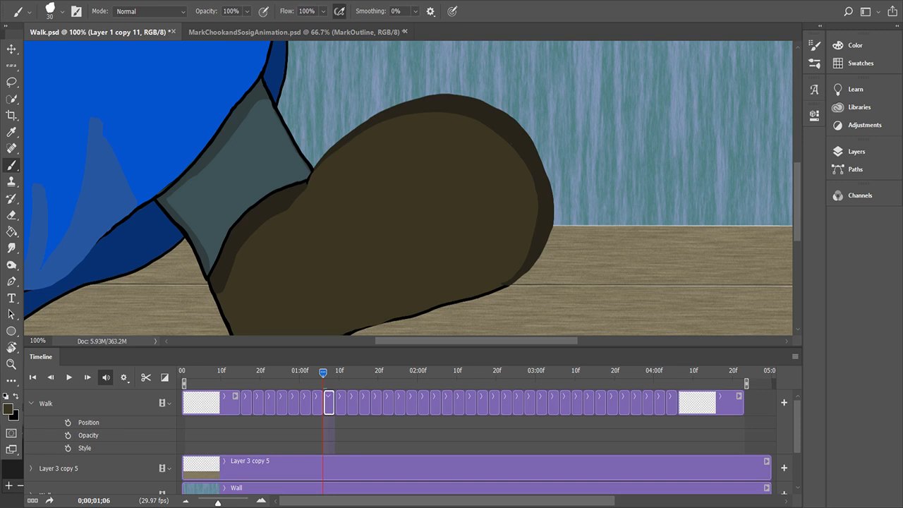
# Step: Set the brush to black at size 10 and draw a short crease line into the shoe from the sock's front corner
pyautogui.press('d')
pyautogui.press('[')
pyautogui.press('[')
pyautogui.press('[')
pyautogui.press(']')
pyautogui.press(']')
pyautogui.moveTo(308, 189); pyautogui.dragTo(308, 197)
pyautogui.scroll(-2, 408, 188)
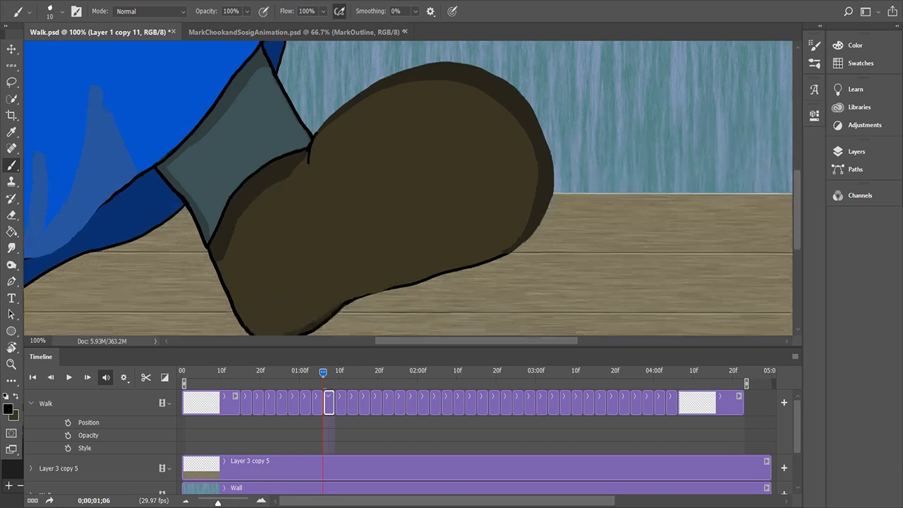
# Step: Examine the shoe, sock and trouser-leg outlines at different zoom levels for unfinished areas
pyautogui.scroll(4, 408, 189)
pyautogui.scroll(-4, 408, 188)
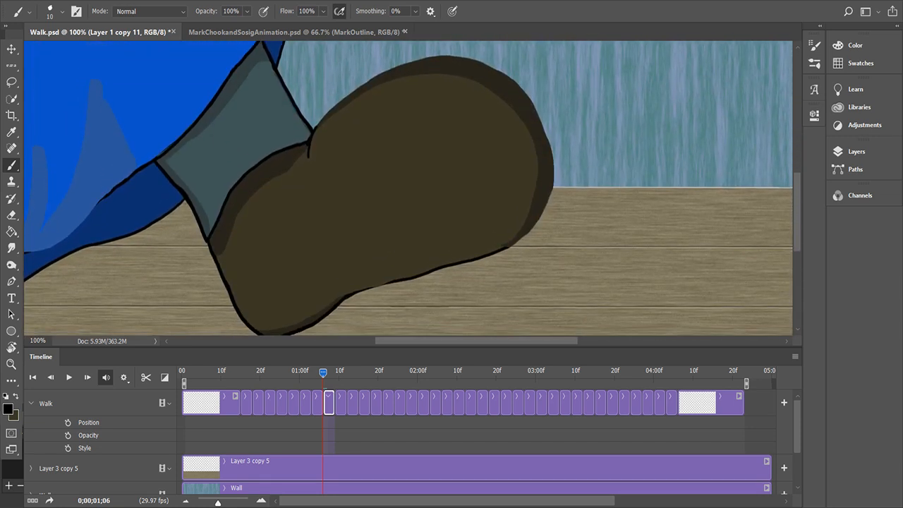
pyautogui.hotkey('ctrl', '-')
pyautogui.hotkey('ctrl', '-')
pyautogui.hotkey('ctrl', '-')
pyautogui.hotkey('ctrl', '+')
pyautogui.hotkey('ctrl', '+')
pyautogui.hotkey('ctrl', '+')
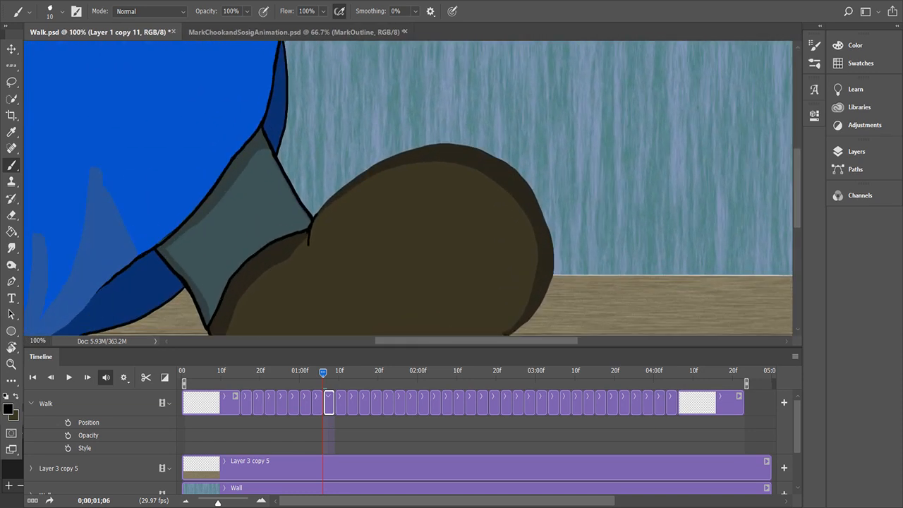
pyautogui.scroll(-3, 409, 189)
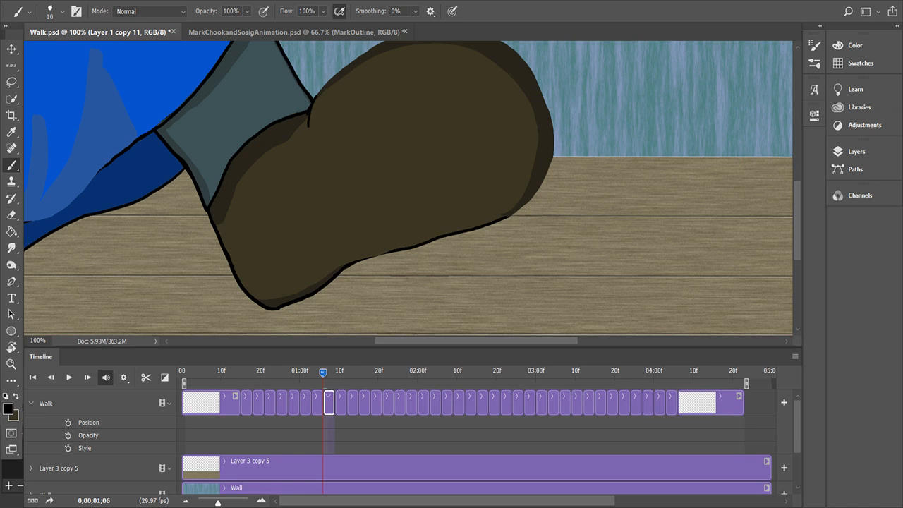
pyautogui.scroll(-2, 409, 187)
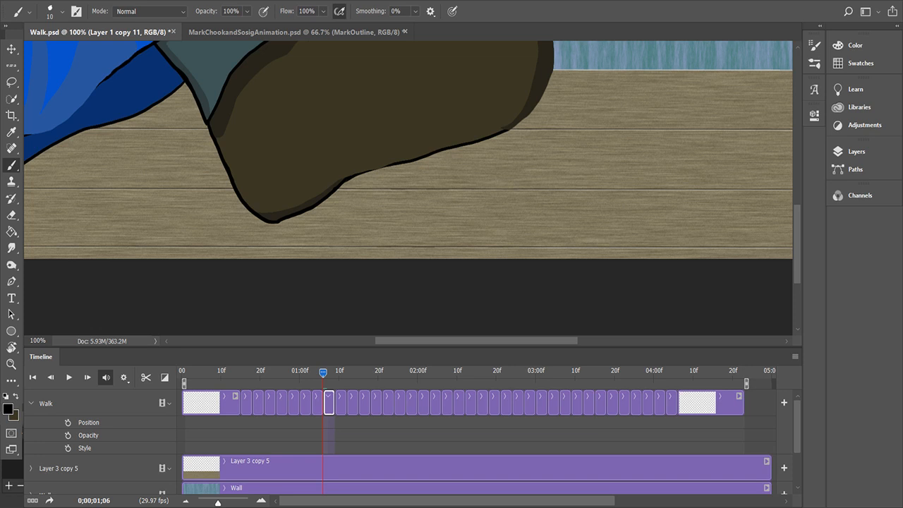
pyautogui.scroll(7, 408, 188)
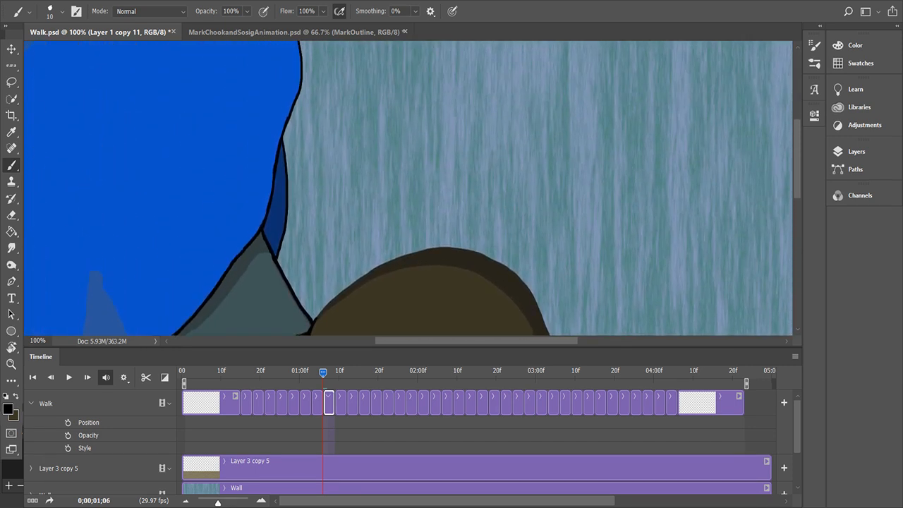
pyautogui.scroll(-5, 408, 188)
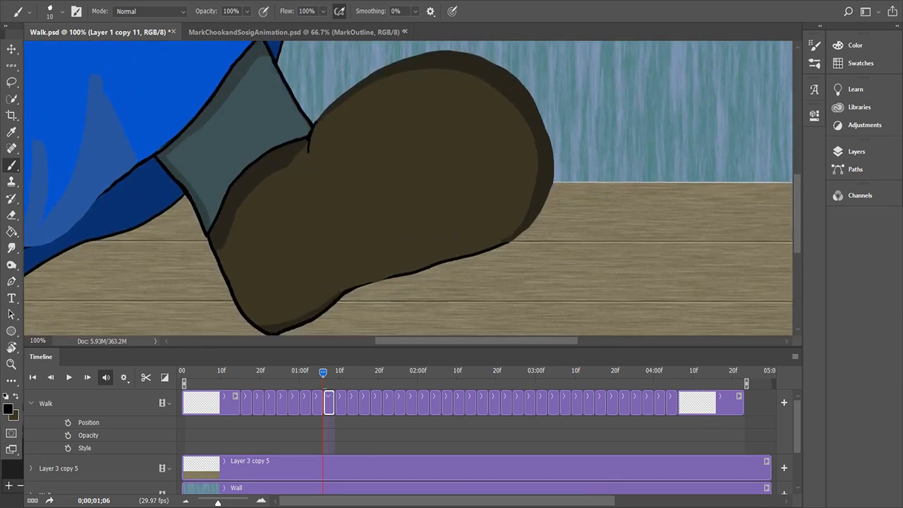
# Step: Outline the trouser hem's upper edge and the front edges of the two fabric folds in black
pyautogui.hscroll(-5, 408, 188)
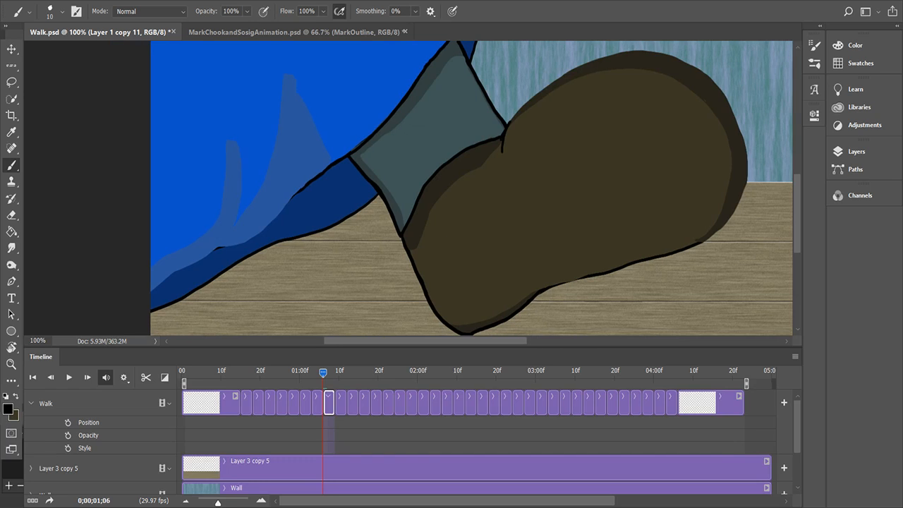
pyautogui.moveTo(152, 288)
pyautogui.mouseDown()
pyautogui.moveTo(247, 240)
pyautogui.moveTo(293, 199)
pyautogui.mouseUp()
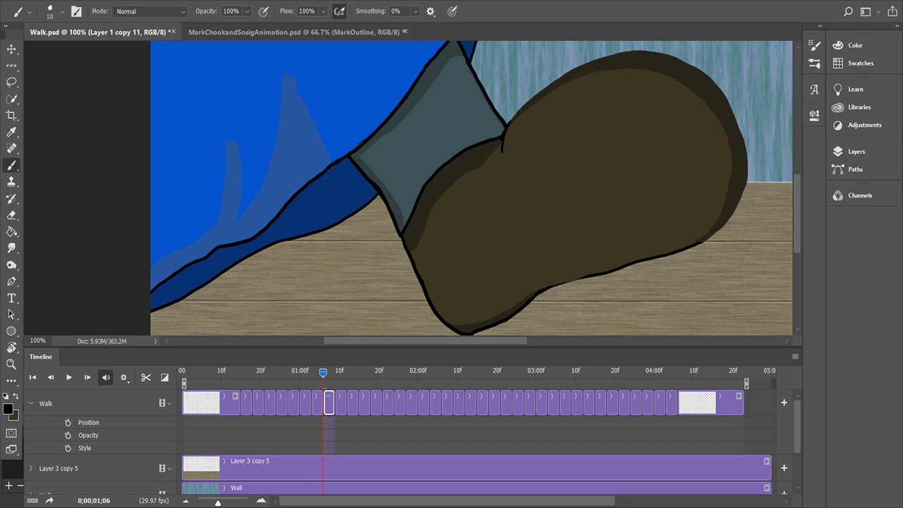
pyautogui.moveTo(231, 140)
pyautogui.mouseDown()
pyautogui.moveTo(242, 180)
pyautogui.moveTo(227, 240)
pyautogui.mouseUp()
pyautogui.moveTo(291, 73); pyautogui.dragTo(331, 164)
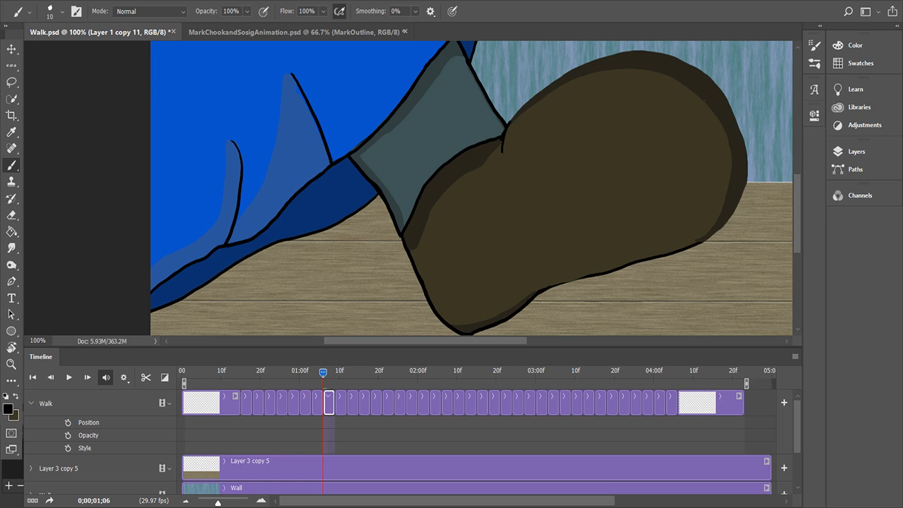
# Step: Sample the fold's lighter blue and refine the upper part of the larger fold's black line, alternating blue and black
pyautogui.press('x')
pyautogui.press('i')
pyautogui.press('b')
pyautogui.moveTo(297, 86); pyautogui.dragTo(308, 108)
pyautogui.press('x')
pyautogui.moveTo(293, 76); pyautogui.dragTo(310, 107)
pyautogui.press('x')
pyautogui.press('x')
pyautogui.press('x')
# Step: Sample the shoe's main brown, set the brush size to 35, and narrow the dark shading below the sock
pyautogui.press('i')
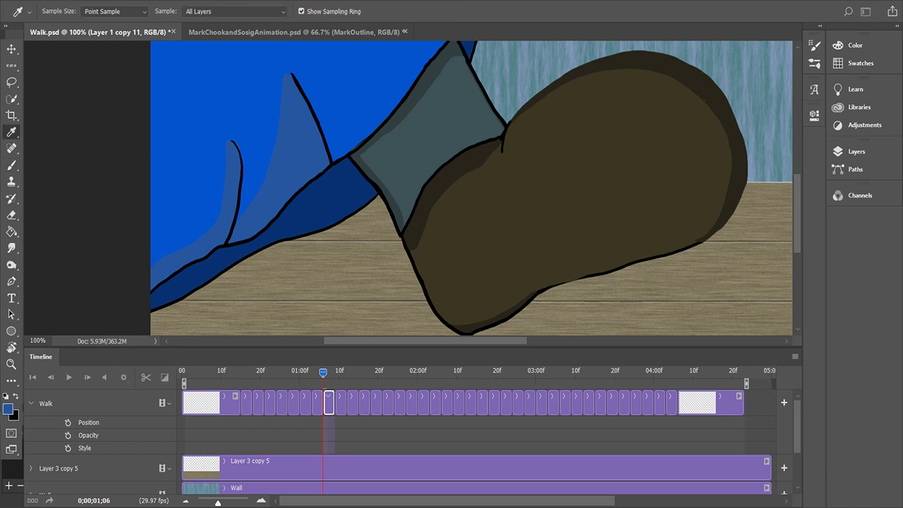
pyautogui.keyDown('alt'); pyautogui.click(564, 184); pyautogui.keyUp('alt')
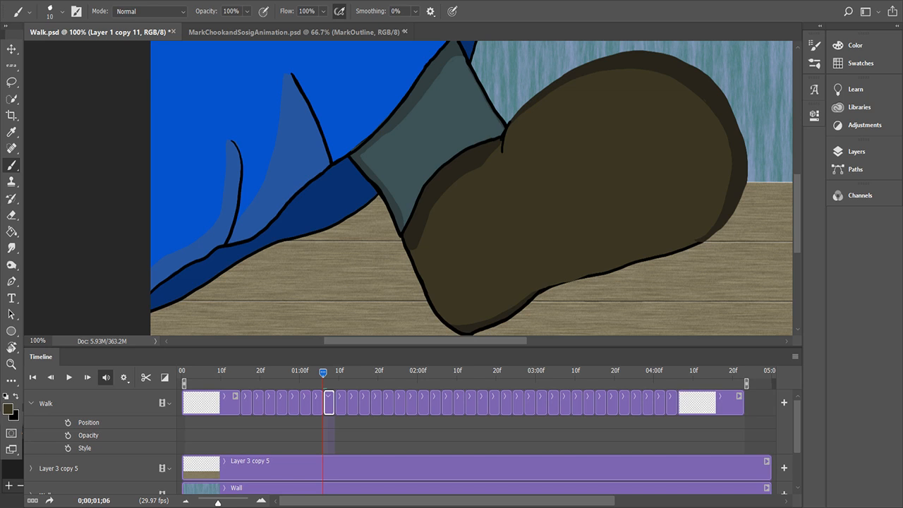
pyautogui.press(']')
pyautogui.press(']')
pyautogui.press(']')
pyautogui.press(']')
pyautogui.press(']')
pyautogui.moveTo(477, 164)
pyautogui.mouseDown()
pyautogui.moveTo(426, 206)
pyautogui.moveTo(415, 247)
pyautogui.mouseUp()
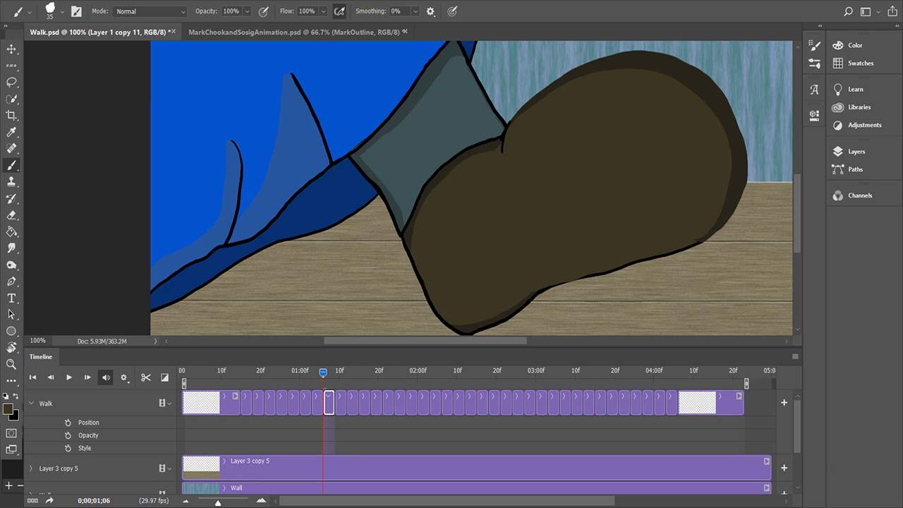
# Step: Switch to black at size 10 and outline the shoe along the sole, around the toe and over the upper edge to the sock
pyautogui.press('x')
pyautogui.press('[')
pyautogui.press('[')
pyautogui.scroll(9, 471, 187)
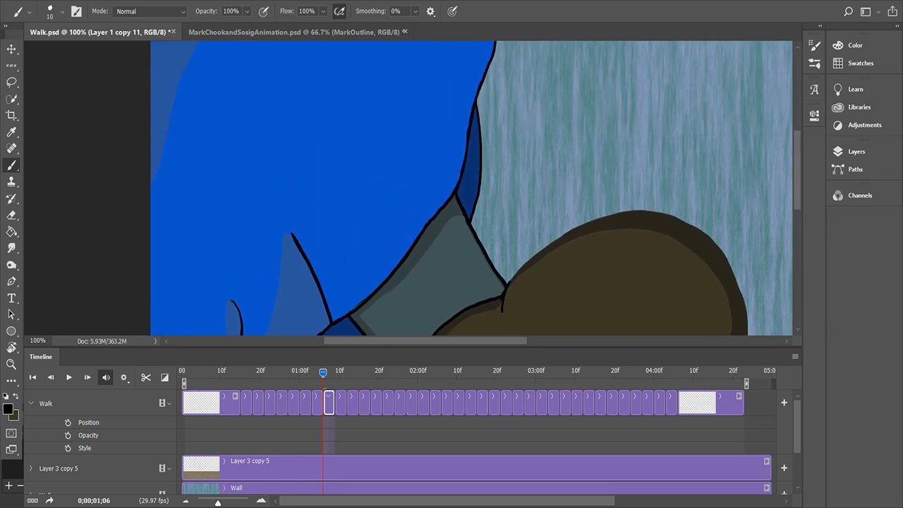
pyautogui.scroll(-5, 471, 187)
pyautogui.scroll(-3, 471, 187)
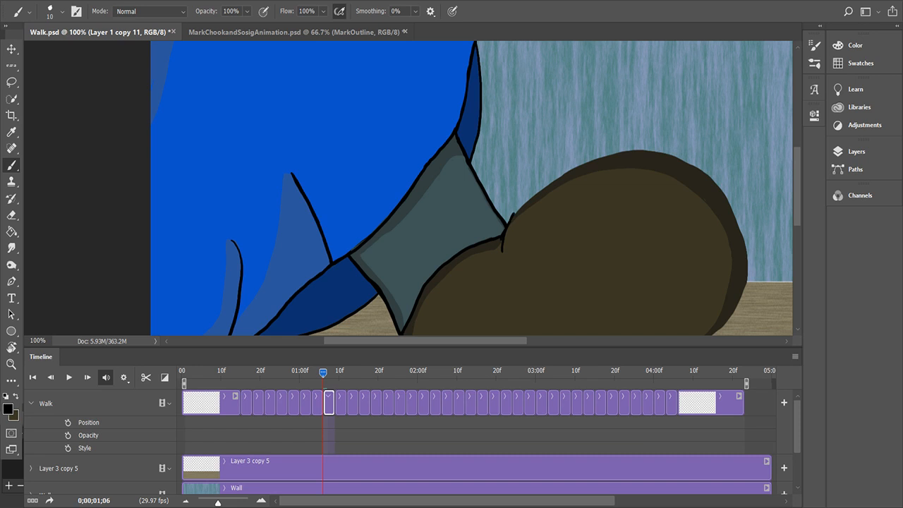
pyautogui.hotkey('ctrl', 'z')
pyautogui.scroll(-6, 472, 188)
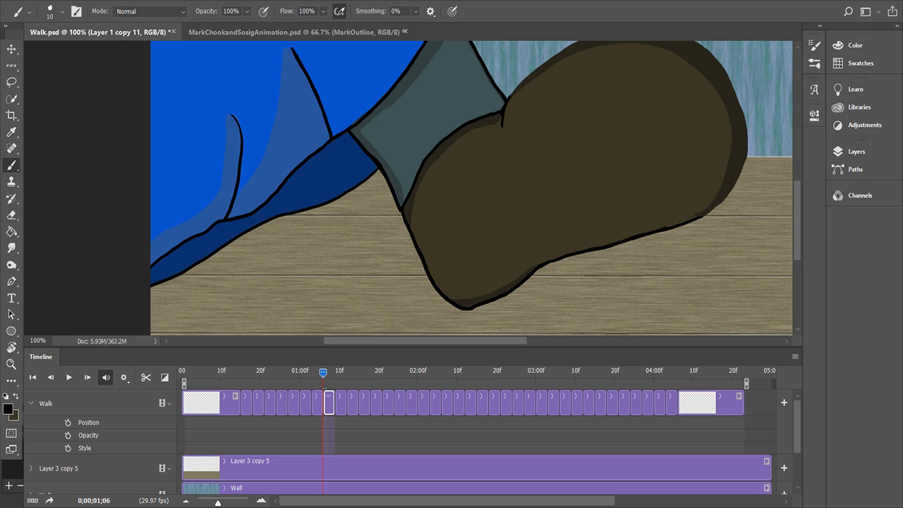
pyautogui.moveTo(701, 216); pyautogui.dragTo(728, 197)
pyautogui.scroll(3, 471, 189)
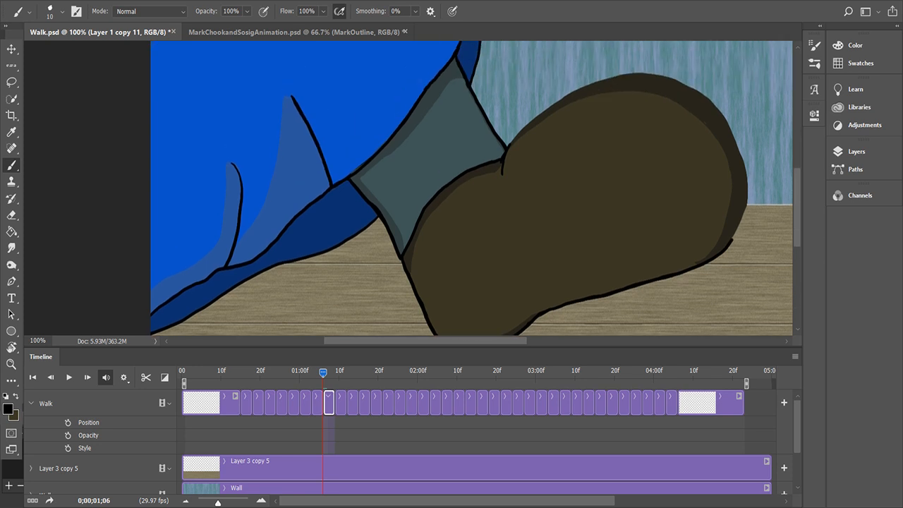
pyautogui.moveTo(509, 146)
pyautogui.mouseDown()
pyautogui.moveTo(548, 106)
pyautogui.moveTo(614, 74)
pyautogui.moveTo(647, 73)
pyautogui.moveTo(702, 92)
pyautogui.mouseUp()
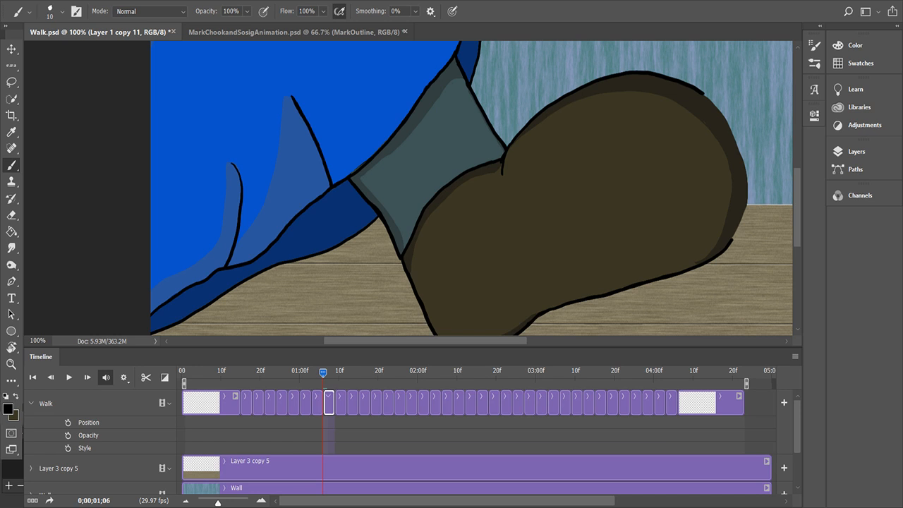
pyautogui.moveTo(703, 92)
pyautogui.mouseDown()
pyautogui.moveTo(736, 136)
pyautogui.moveTo(749, 181)
pyautogui.moveTo(734, 241)
pyautogui.mouseUp()
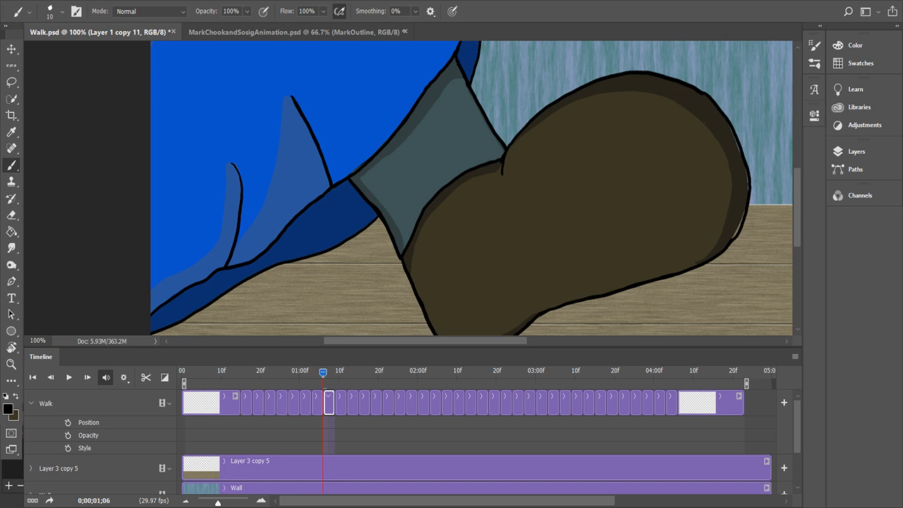
# Step: Sample the shoe's dark shading colour and fill the gaps inside the toe outline with the brush in Behind mode
pyautogui.press('x')
pyautogui.press('i')
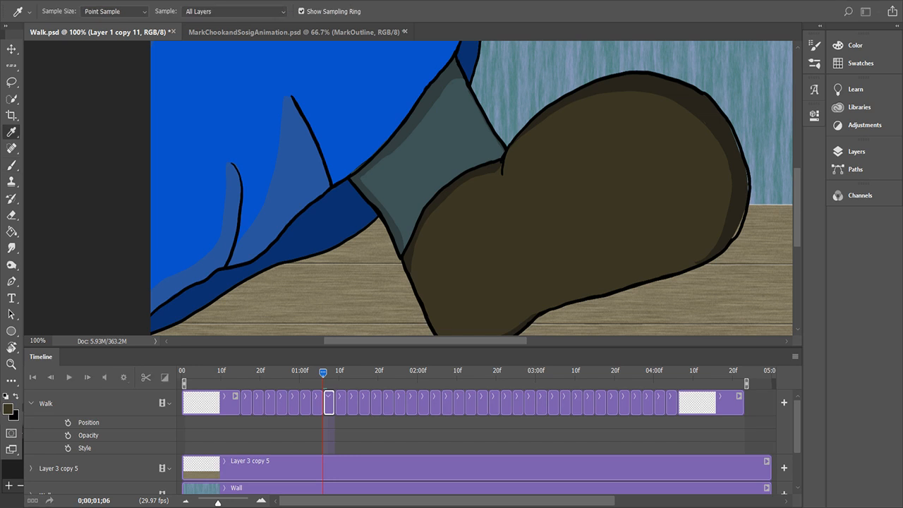
pyautogui.press('b')
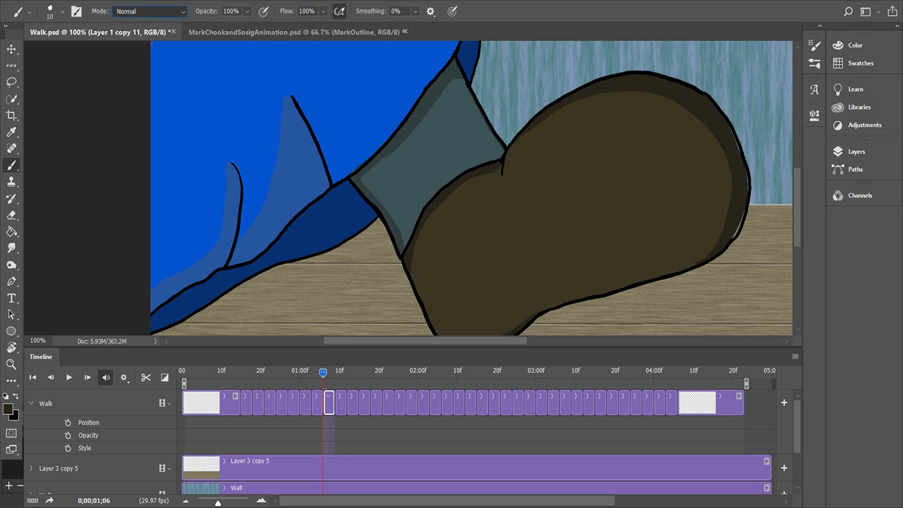
pyautogui.click(134, 43)
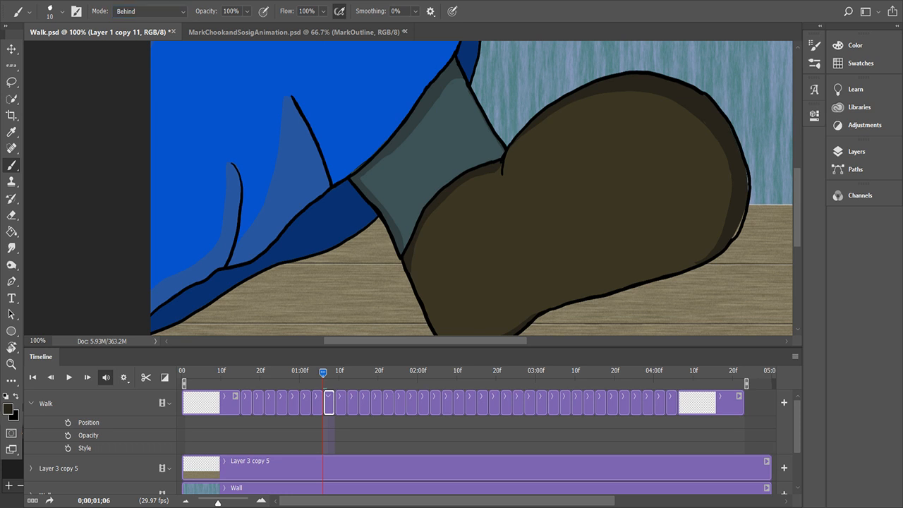
pyautogui.moveTo(740, 222); pyautogui.dragTo(736, 233)
# Step: Sample the trouser leg's bright blue and set the brush mode back to Normal
pyautogui.press('i')
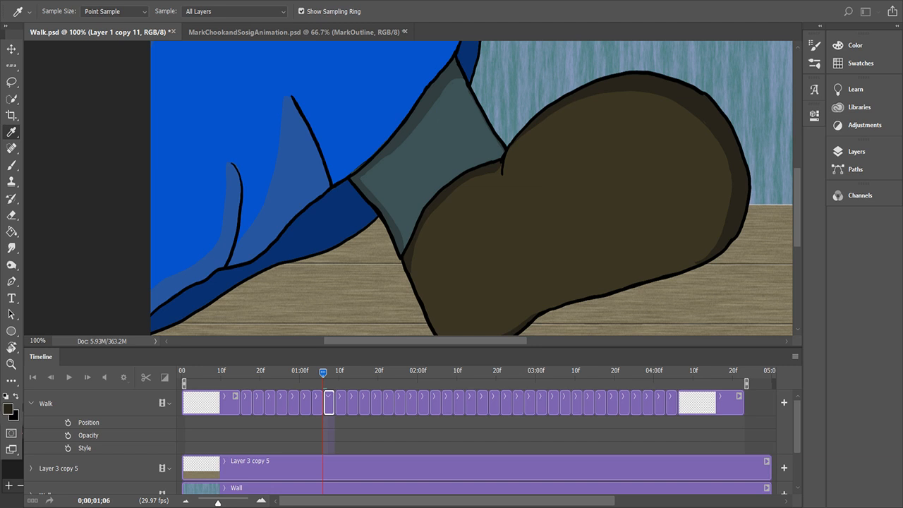
pyautogui.press('b')
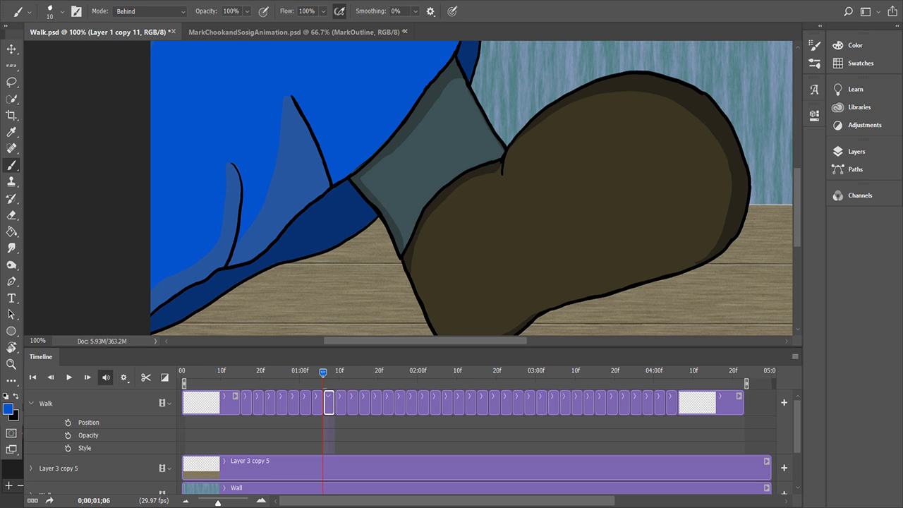
pyautogui.click(150, 12)
pyautogui.click(134, 22)
# Step: Move the playhead to 0;00;01;10, select that frame's clip in the Walk group, and switch the brush to black
pyautogui.scroll(-3, 472, 189)
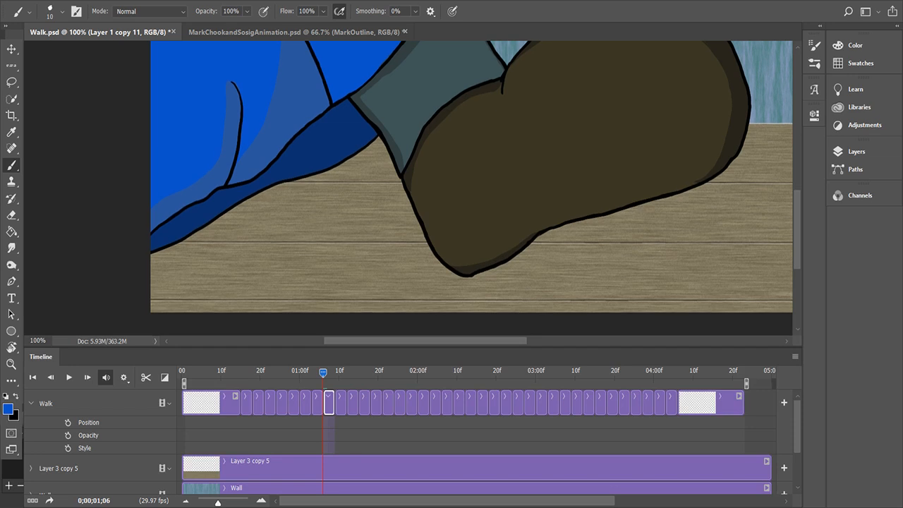
pyautogui.hotkey('ctrl', '-')
pyautogui.hotkey('ctrl', '-')
pyautogui.hotkey('ctrl', '-')
pyautogui.hotkey('ctrl', '+')
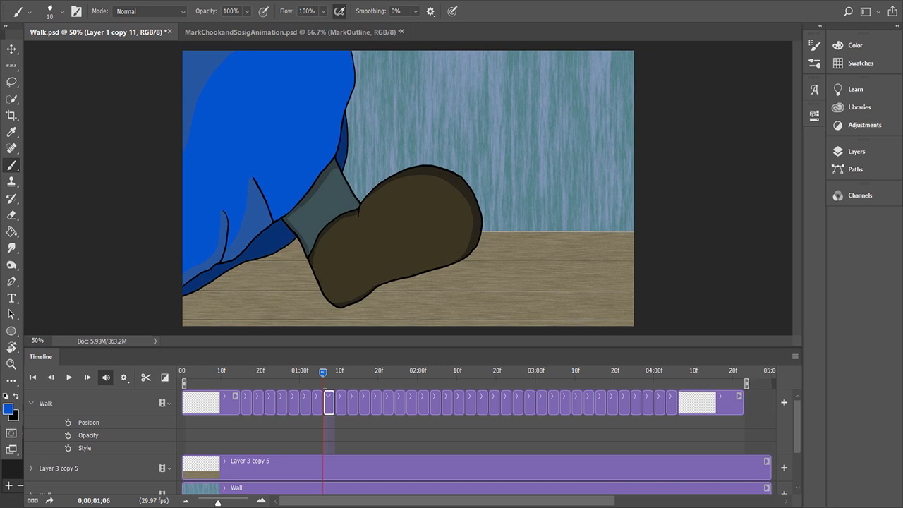
pyautogui.moveTo(323, 373)
pyautogui.mouseDown()
pyautogui.moveTo(224, 373)
pyautogui.moveTo(437, 373)
pyautogui.moveTo(339, 373)
pyautogui.mouseUp()
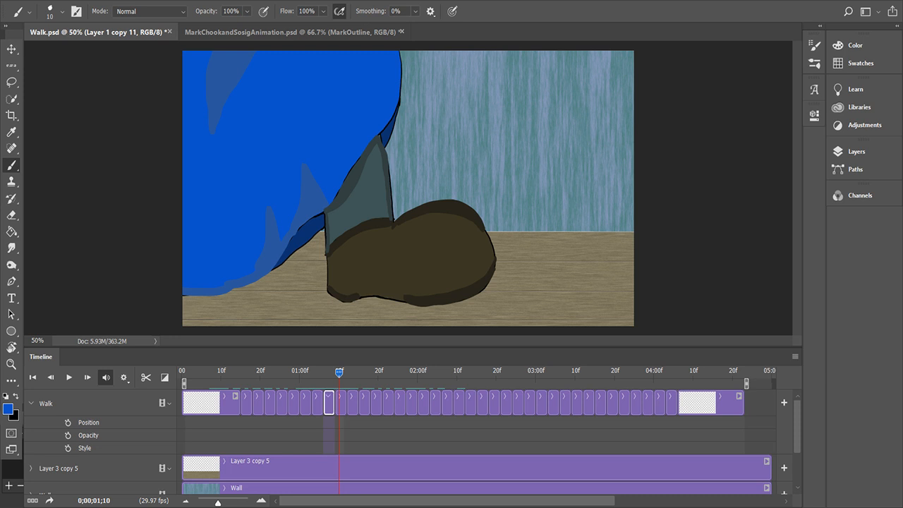
pyautogui.click(342, 404)
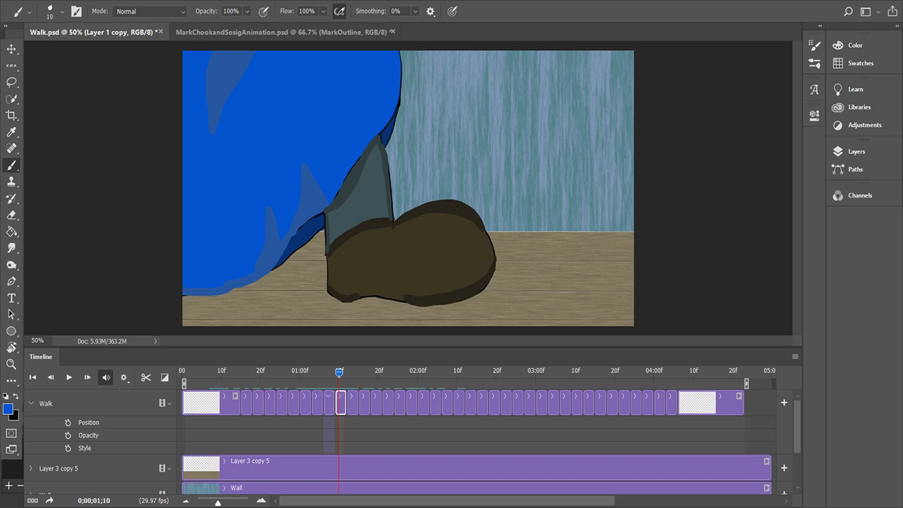
pyautogui.press('x')
pyautogui.hotkey('ctrl', 'z')
pyautogui.hotkey('ctrl', '+')
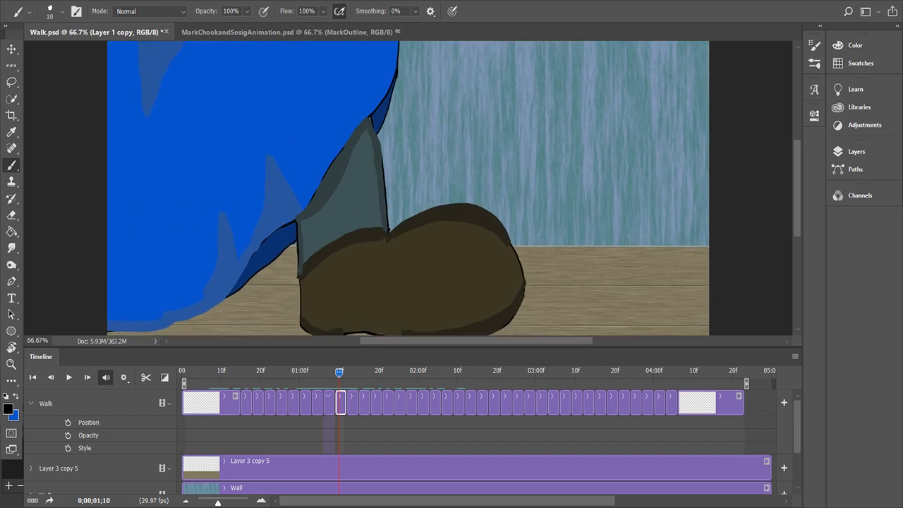
pyautogui.scroll(-2, 408, 188)
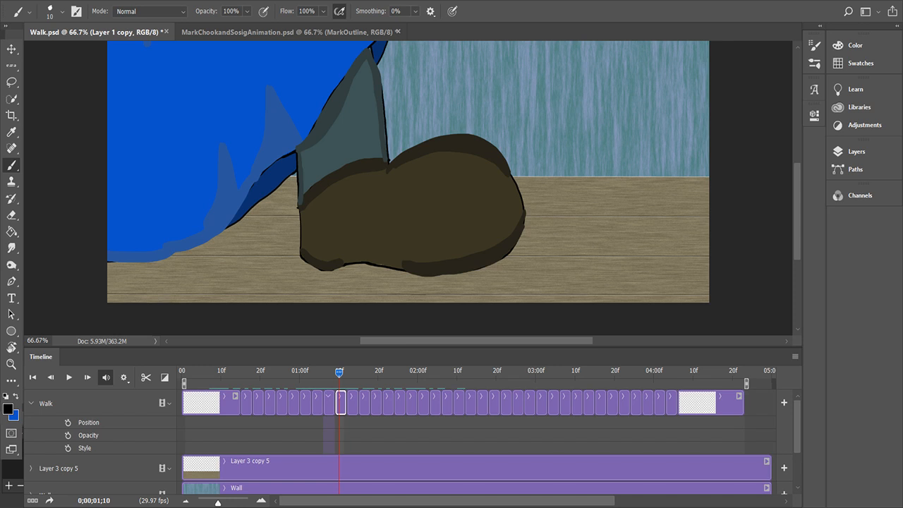
pyautogui.moveTo(227, 155); pyautogui.dragTo(238, 198)
pyautogui.hotkey('ctrl', 'z')
# Step: Check the preceding frame, return the playhead to 0;00;01;09, and thicken the trouser leg's black outline from the front edge down along the cuff
pyautogui.click(323, 372)
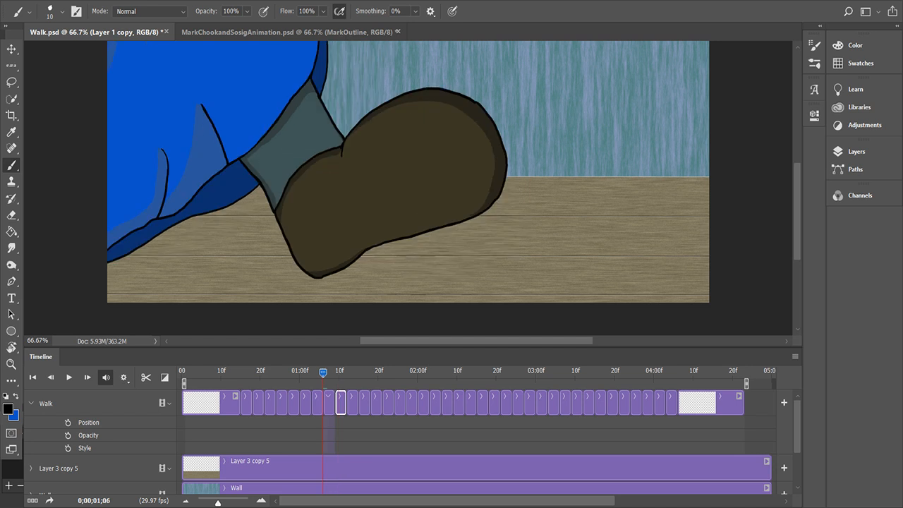
pyautogui.moveTo(323, 372); pyautogui.dragTo(335, 371)
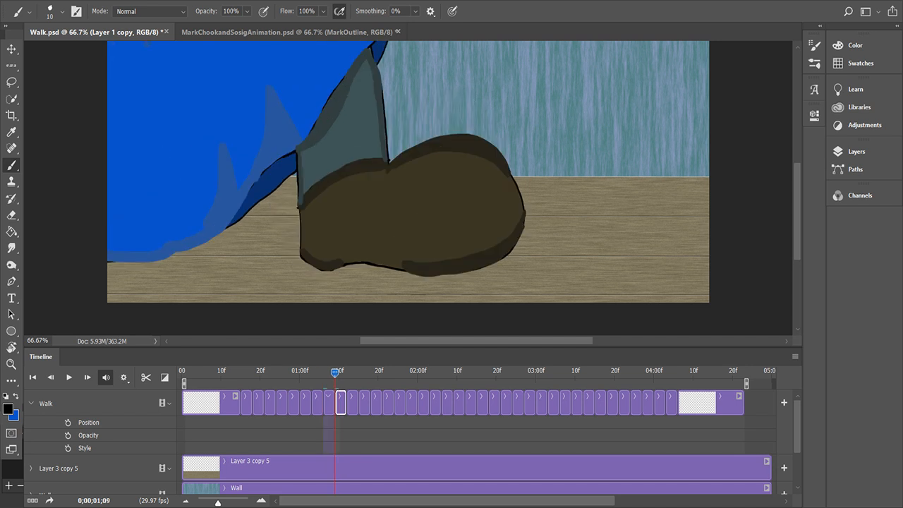
pyautogui.scroll(5, 407, 189)
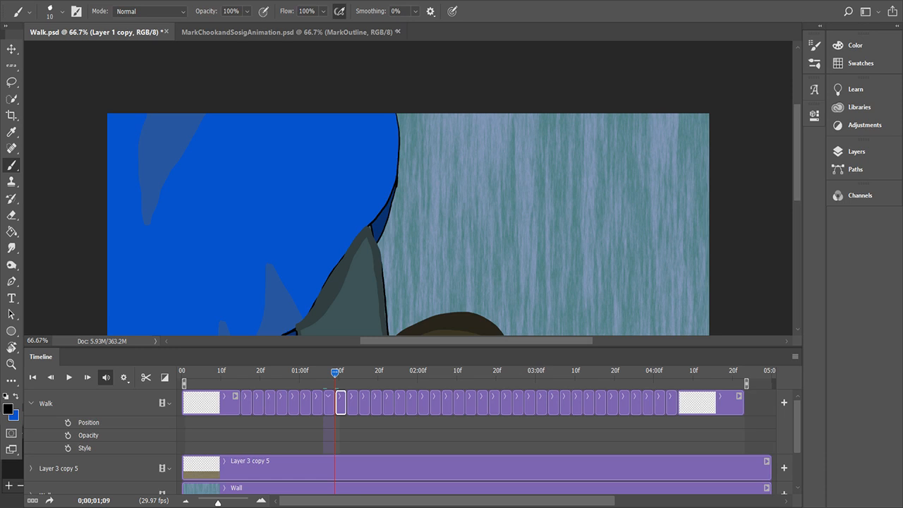
pyautogui.hotkey('ctrl', '+')
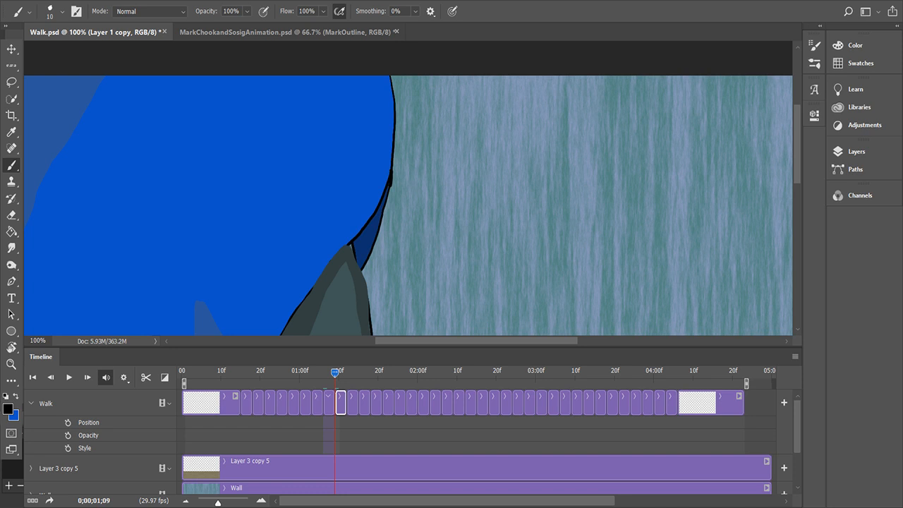
pyautogui.moveTo(390, 79)
pyautogui.mouseDown()
pyautogui.moveTo(393, 148)
pyautogui.moveTo(382, 200)
pyautogui.moveTo(308, 292)
pyautogui.mouseUp()
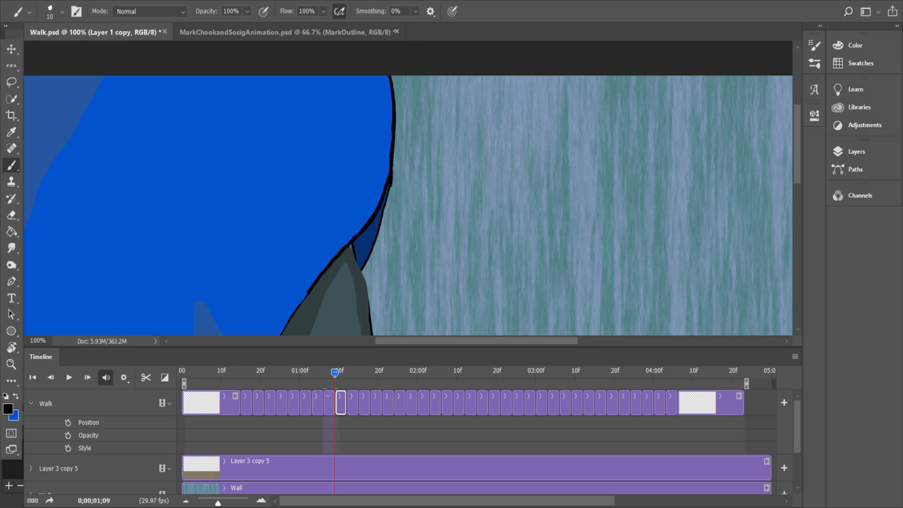
pyautogui.scroll(-6, 409, 187)
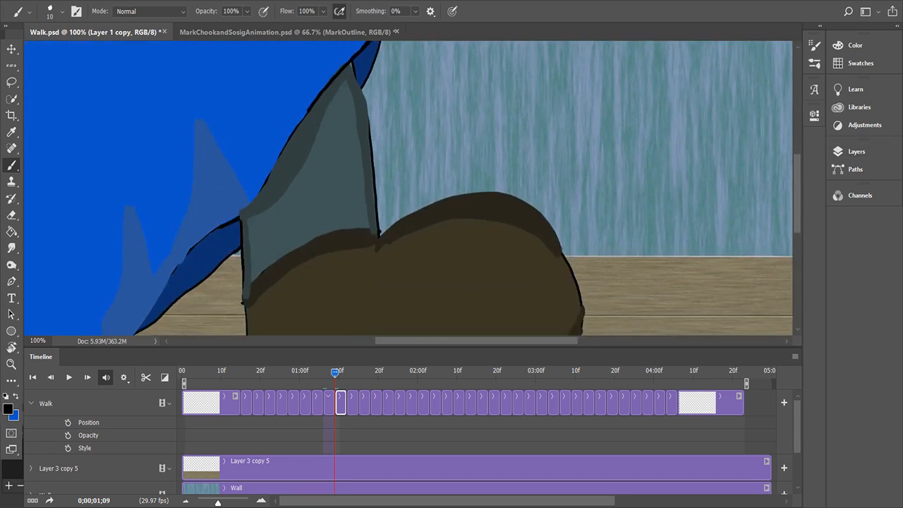
pyautogui.hscroll(-4, 409, 188)
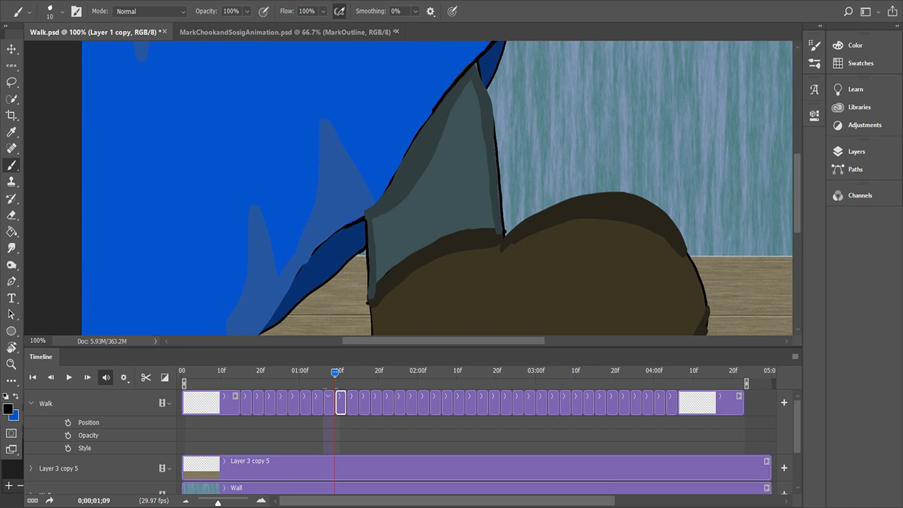
pyautogui.moveTo(434, 113)
pyautogui.mouseDown()
pyautogui.moveTo(377, 200)
pyautogui.moveTo(319, 242)
pyautogui.moveTo(276, 307)
pyautogui.mouseUp()
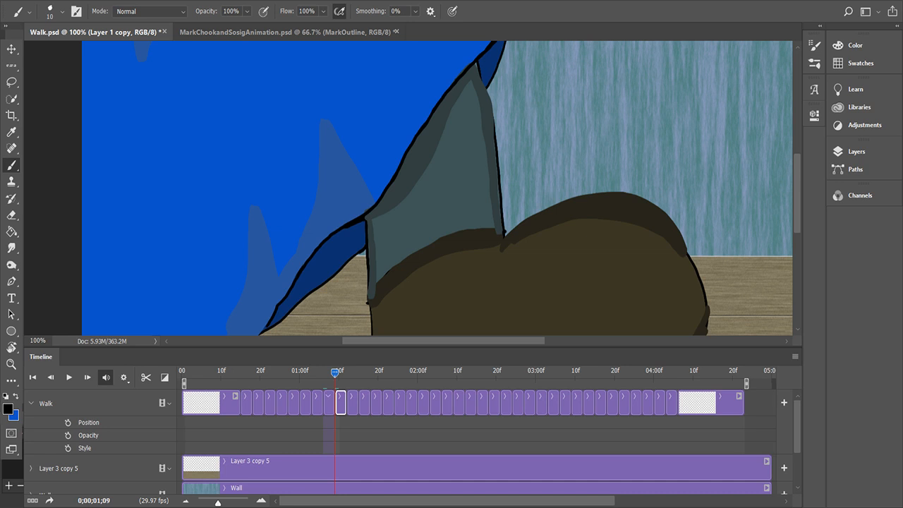
# Step: Outline the trouser leg's bottom edge and the underside of the dark blue cuff in black
pyautogui.scroll(-5, 438, 188)
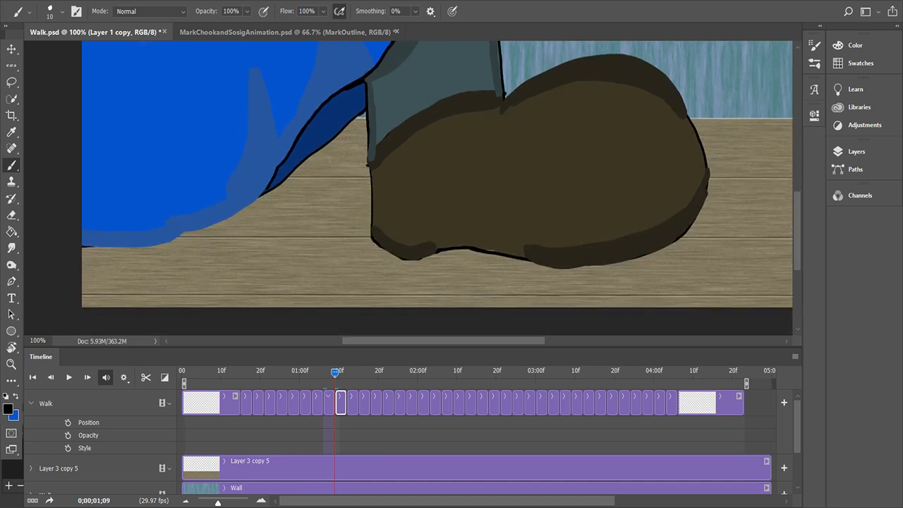
pyautogui.moveTo(85, 246)
pyautogui.mouseDown()
pyautogui.moveTo(160, 245)
pyautogui.moveTo(238, 213)
pyautogui.moveTo(265, 190)
pyautogui.mouseUp()
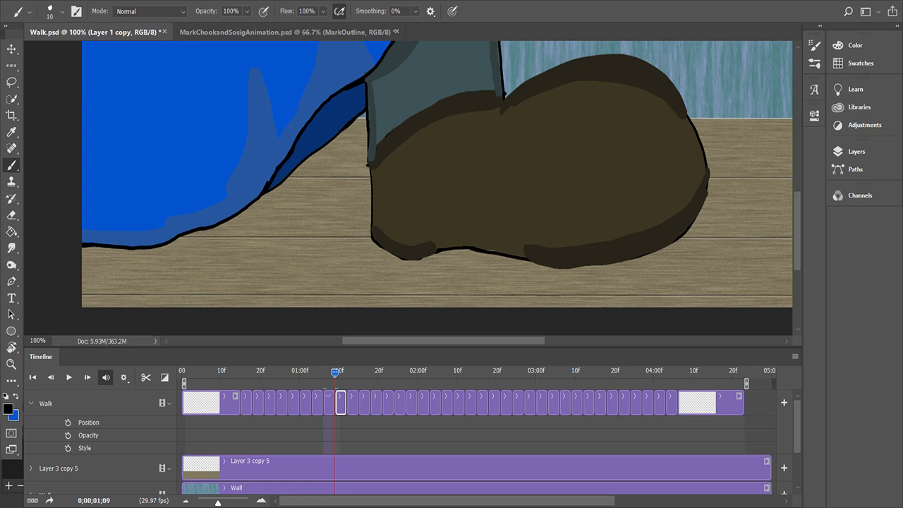
pyautogui.moveTo(333, 138); pyautogui.dragTo(271, 189)
# Step: Sample the fold's shading blue, draw a curved black line along the lower fold to the cuff, and taper its tip with the blue
pyautogui.press('x')
pyautogui.press('i')
pyautogui.press('b')
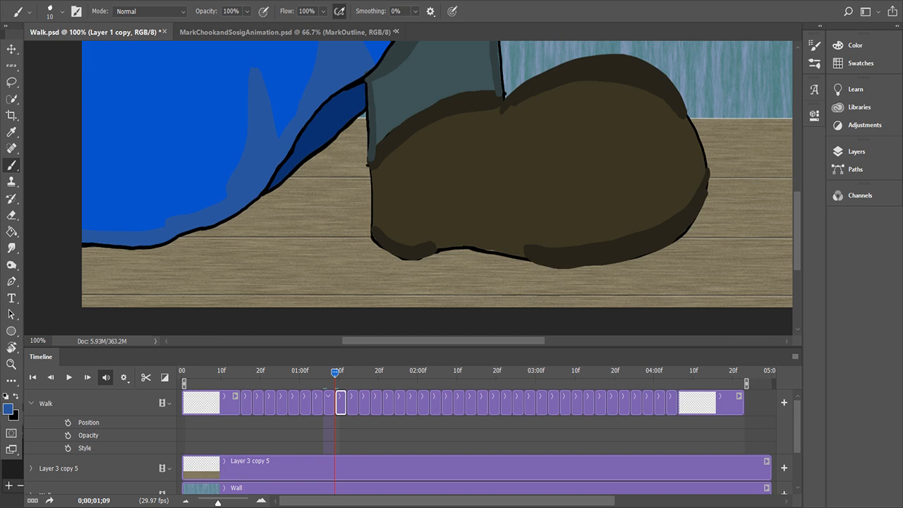
pyautogui.press('x')
pyautogui.moveTo(252, 67); pyautogui.dragTo(268, 95)
pyautogui.hotkey('ctrl', 'z')
pyautogui.moveTo(253, 67)
pyautogui.mouseDown()
pyautogui.moveTo(276, 100)
pyautogui.moveTo(289, 148)
pyautogui.mouseUp()
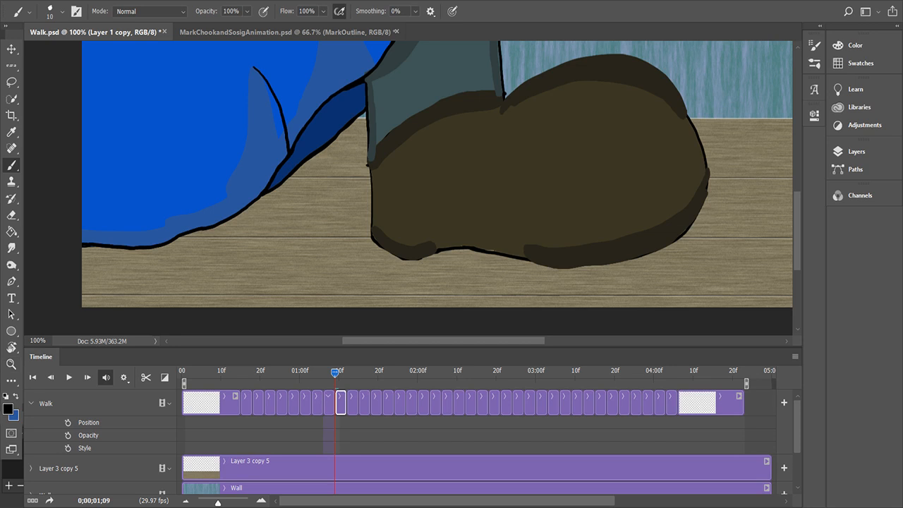
pyautogui.click(16, 396)
pyautogui.moveTo(264, 82); pyautogui.dragTo(271, 96)
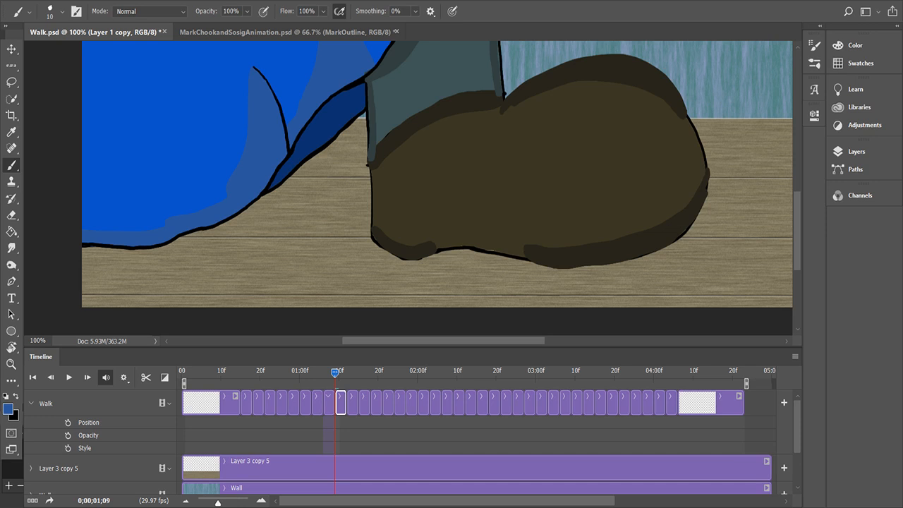
# Step: Switch back to black and draw the line along the upper fold's shading down to the cuff
pyautogui.scroll(5, 437, 188)
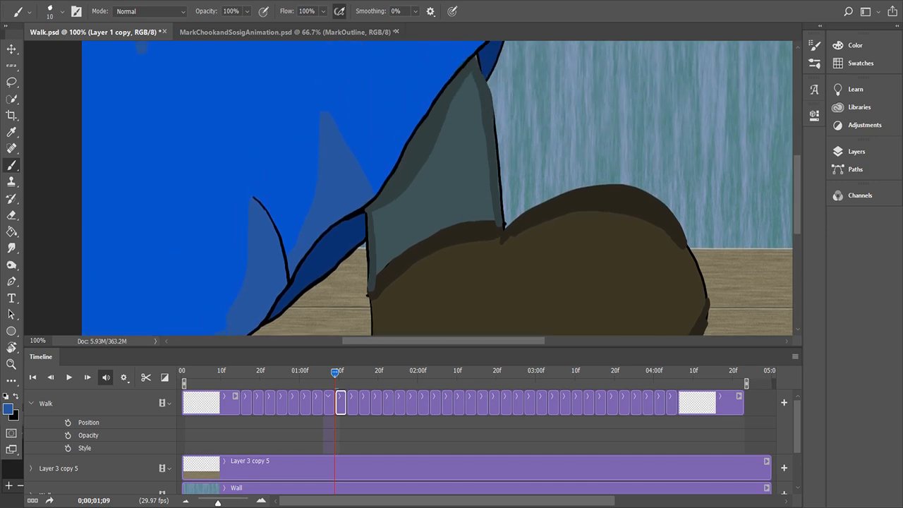
pyautogui.press('x')
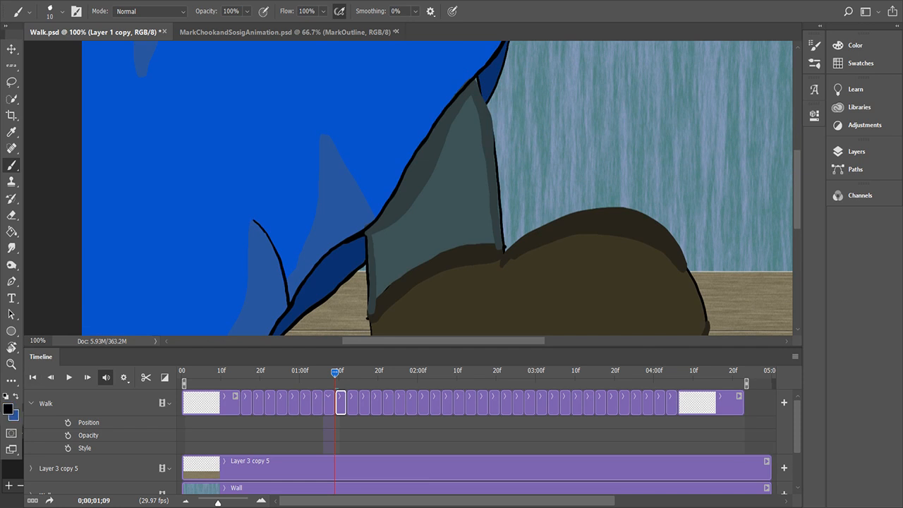
pyautogui.moveTo(325, 133); pyautogui.dragTo(340, 153)
pyautogui.hotkey('ctrl', 'z')
pyautogui.moveTo(338, 151); pyautogui.dragTo(375, 215)
pyautogui.scroll(11, 437, 187)
pyautogui.scroll(-10, 437, 187)
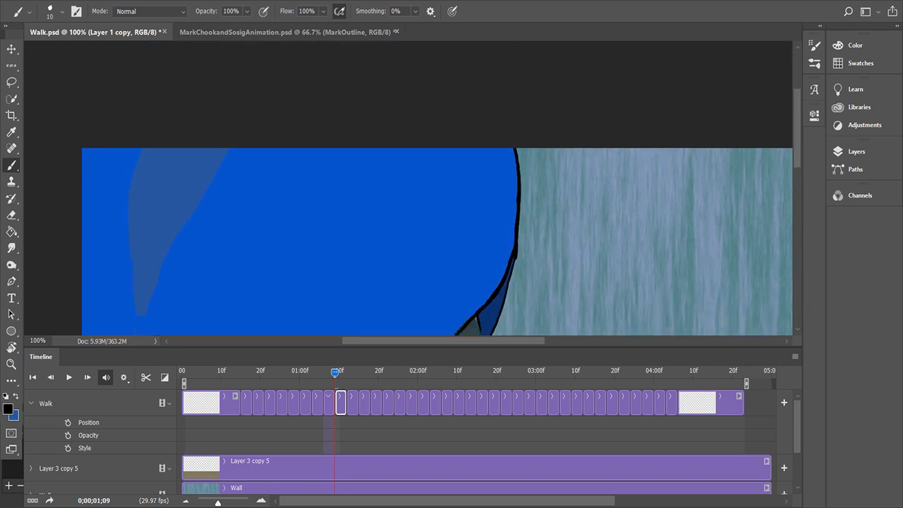
pyautogui.scroll(-1, 437, 188)
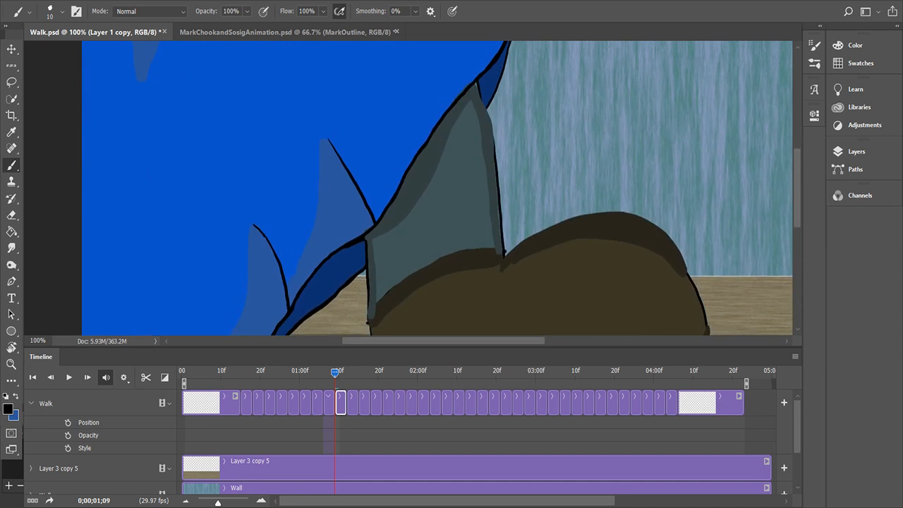
pyautogui.scroll(10, 437, 188)
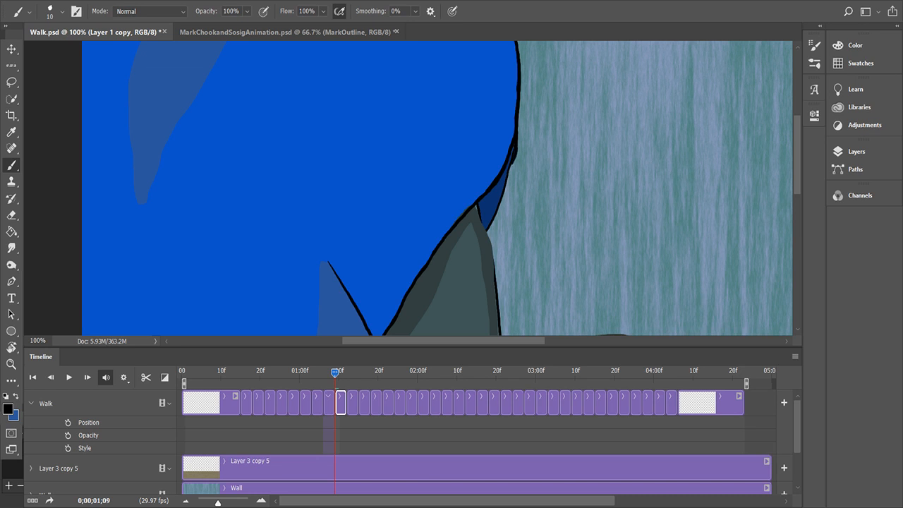
# Step: Touch up the black outline at the cuff's front tip and along the sock's back edge below the cuff
pyautogui.moveTo(493, 223); pyautogui.dragTo(488, 232)
pyautogui.moveTo(478, 202); pyautogui.dragTo(490, 242)
pyautogui.hotkey('ctrl', 'z')
pyautogui.scroll(-5, 437, 189)
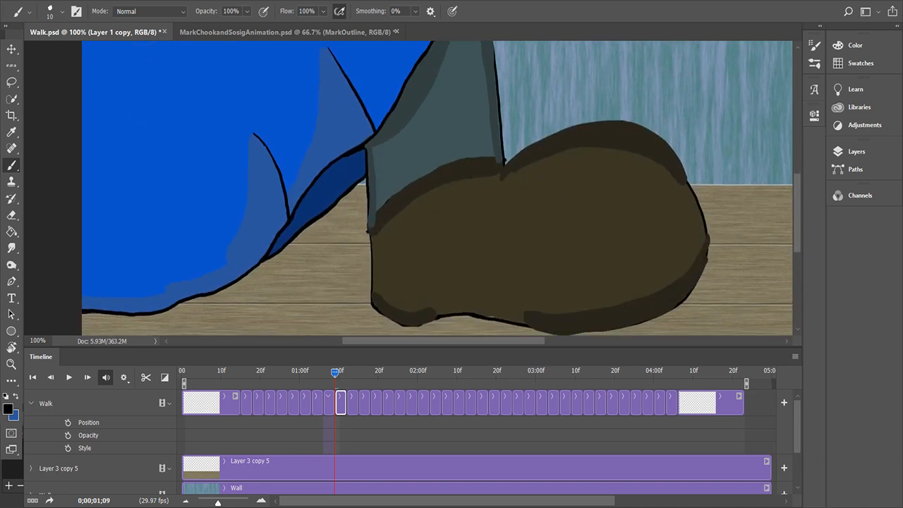
pyautogui.moveTo(365, 178); pyautogui.dragTo(366, 212)
# Step: Sample the cuff's dark blue and the sock's teal, and try a touch-up stroke at the top of the sock's front edge
pyautogui.press('x')
pyautogui.press('i')
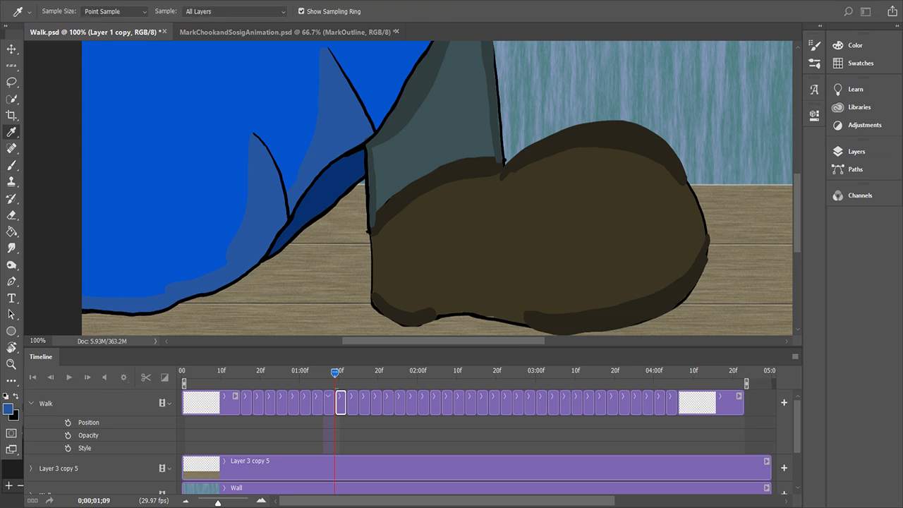
pyautogui.press('b')
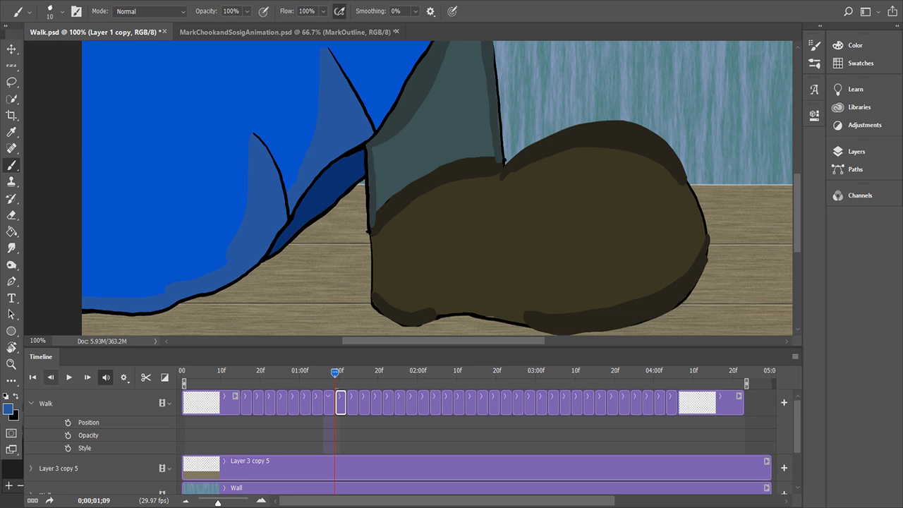
pyautogui.press('i')
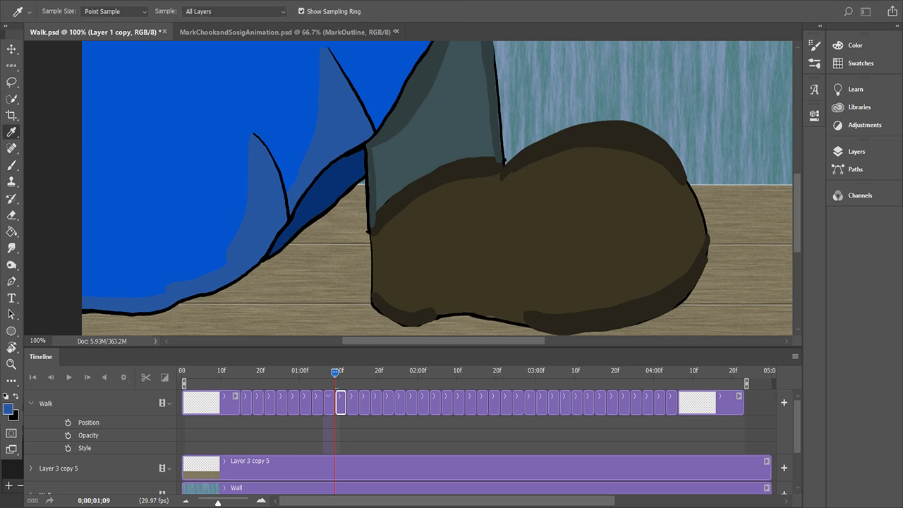
pyautogui.press('b')
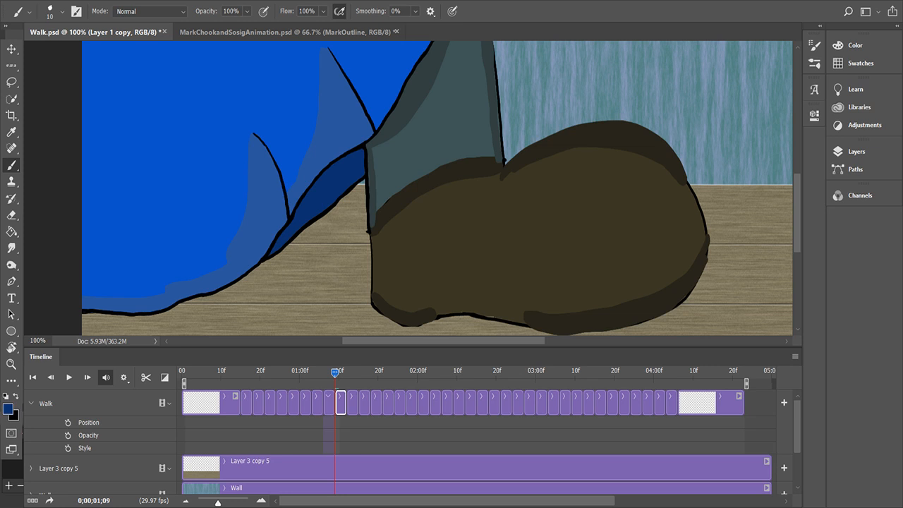
pyautogui.press('i')
pyautogui.press('b')
pyautogui.scroll(3, 438, 187)
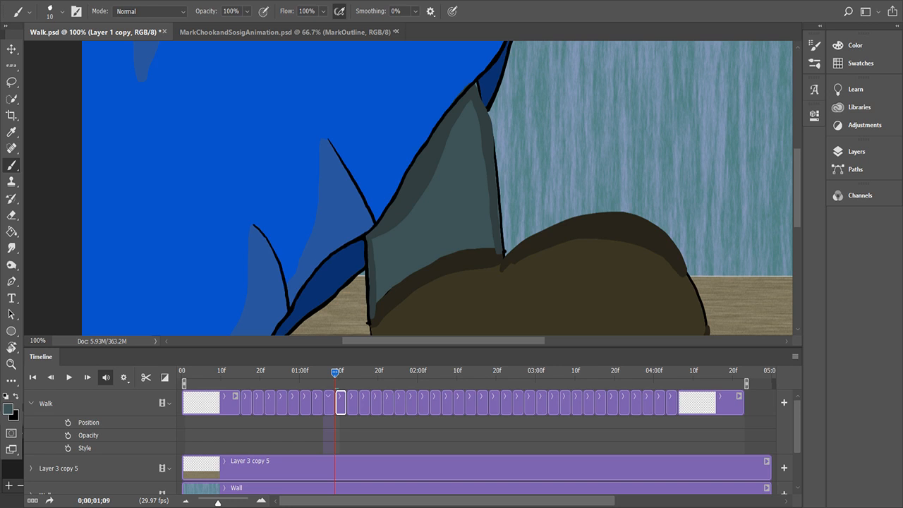
pyautogui.moveTo(497, 118); pyautogui.dragTo(495, 126)
pyautogui.hotkey('ctrl', 'z')
# Step: Enlarge the eraser to size 25 and erase the bulging outline along the sock's front edge
pyautogui.press('e')
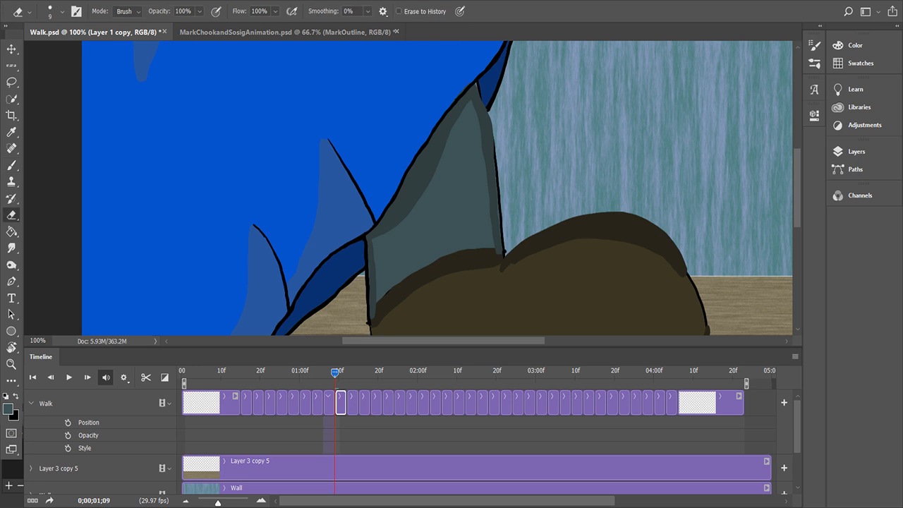
pyautogui.press(']')
pyautogui.press(']')
pyautogui.press(']')
pyautogui.press(']')
pyautogui.moveTo(496, 117); pyautogui.dragTo(506, 188)
pyautogui.moveTo(491, 122); pyautogui.dragTo(503, 234)
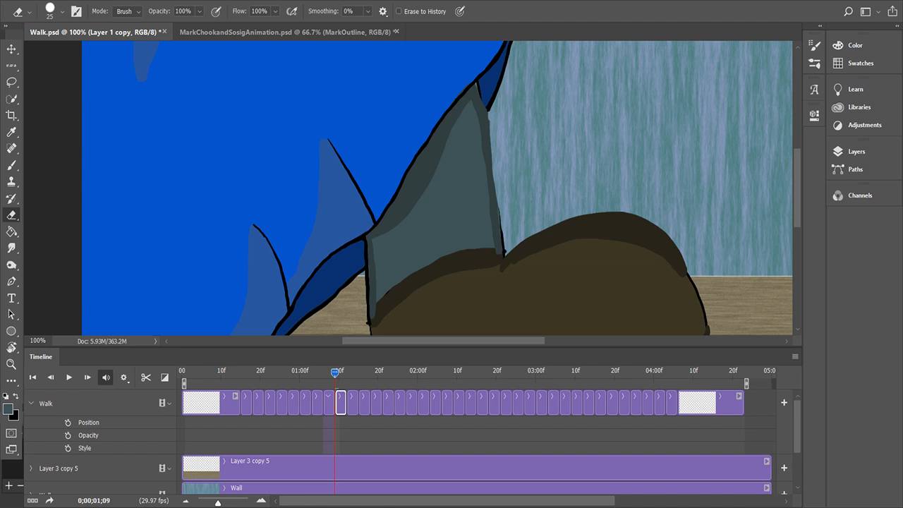
pyautogui.moveTo(489, 119); pyautogui.dragTo(491, 163)
# Step: Redraw the sock's front outline in black from the cuff down to the shoe
pyautogui.press('x')
pyautogui.press('b')
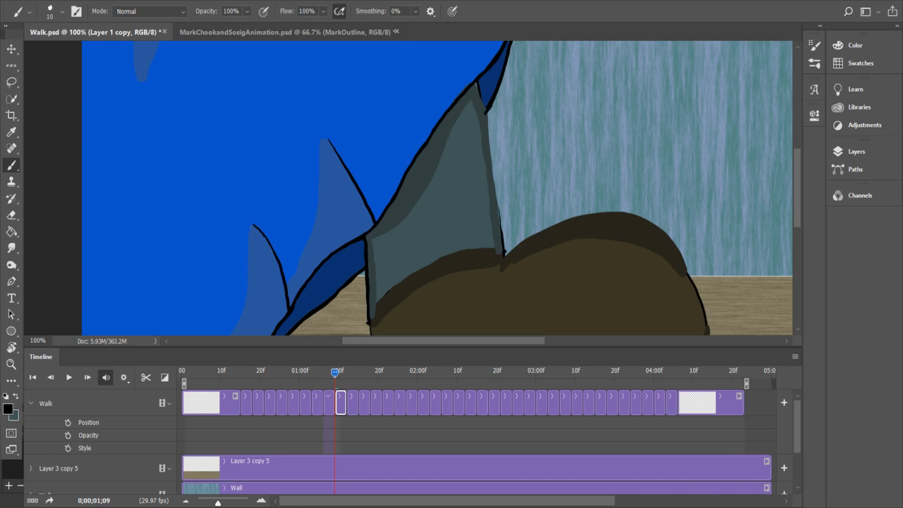
pyautogui.moveTo(479, 93); pyautogui.dragTo(505, 249)
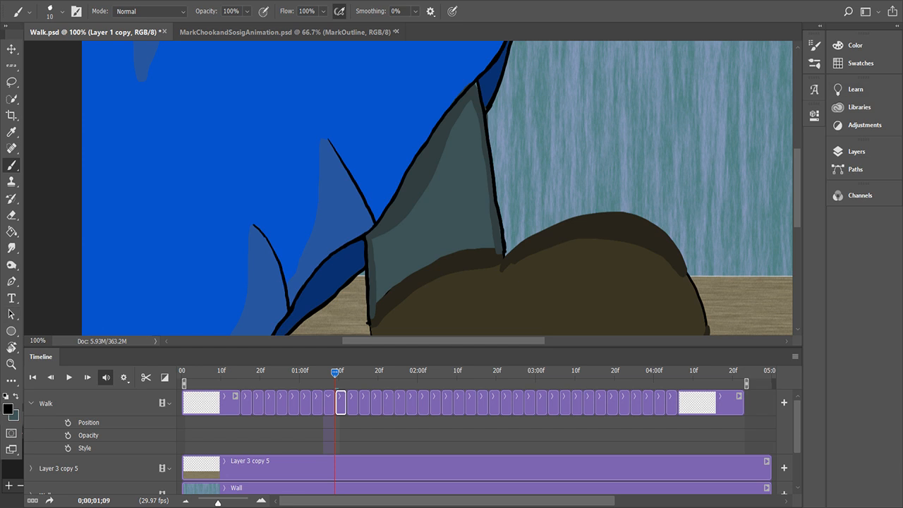
# Step: Paint the sock's lighter teal over the dark shading strip inside its front outline
pyautogui.press('x')
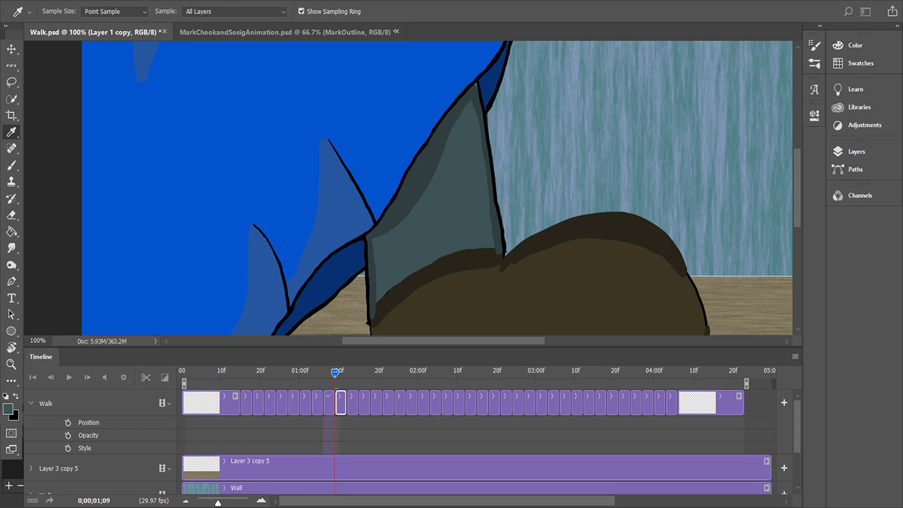
pyautogui.press('b')
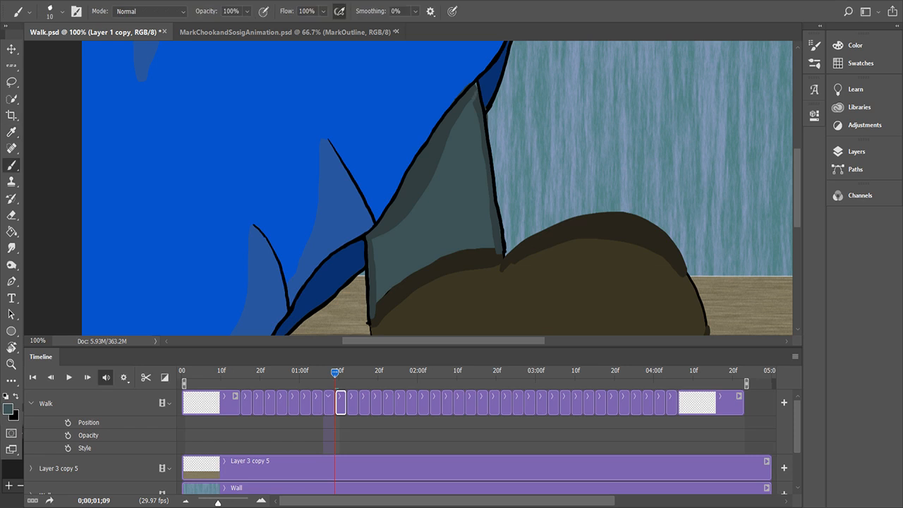
pyautogui.moveTo(475, 97); pyautogui.dragTo(483, 166)
pyautogui.moveTo(487, 154); pyautogui.dragTo(497, 244)
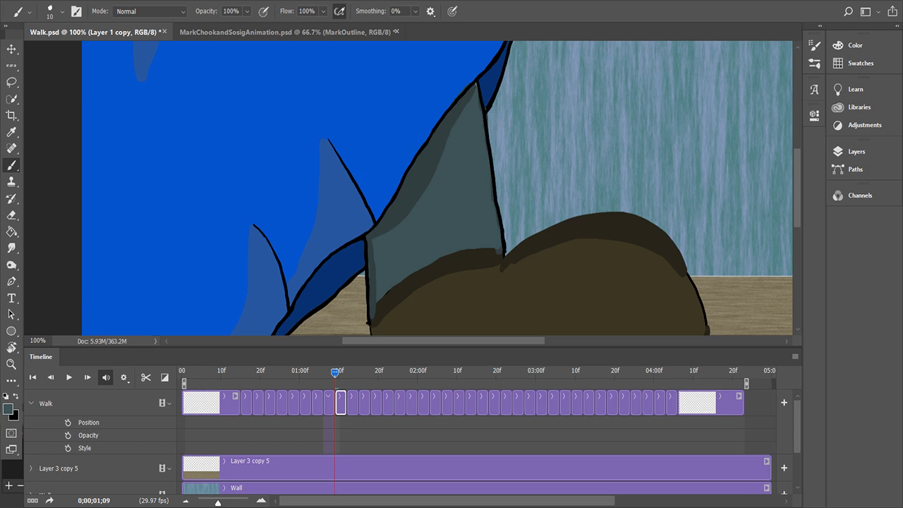
# Step: Draw a curved black line along the shoe's opening from the heel to the sock's front edge
pyautogui.press('x')
pyautogui.scroll(-3, 437, 189)
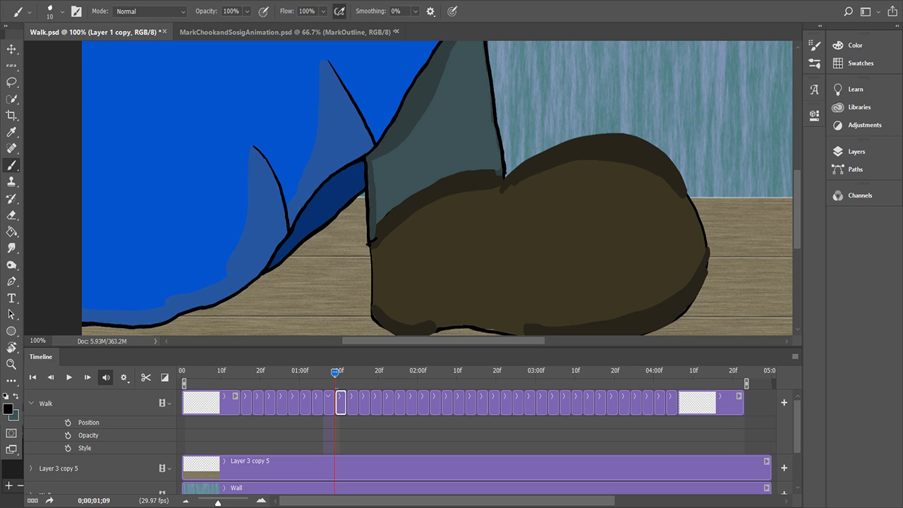
pyautogui.moveTo(374, 239)
pyautogui.mouseDown()
pyautogui.moveTo(429, 200)
pyautogui.moveTo(491, 179)
pyautogui.mouseUp()
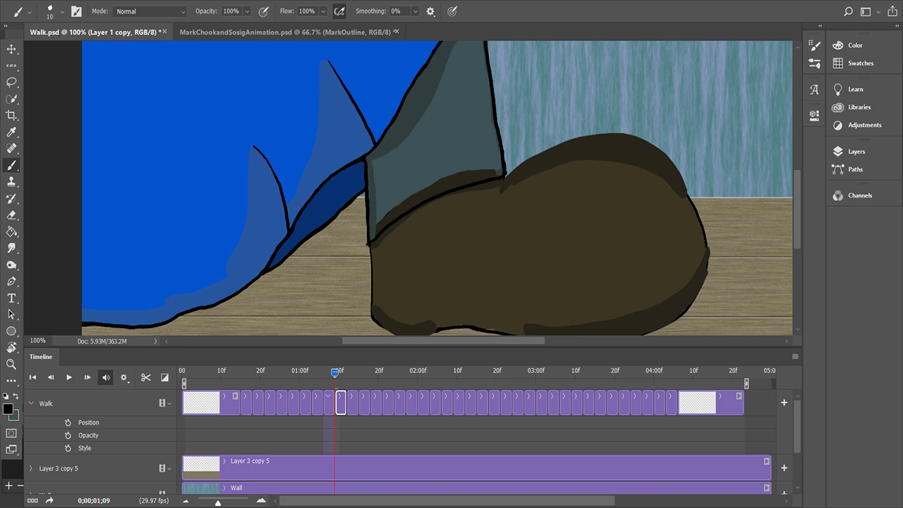
pyautogui.press('i')
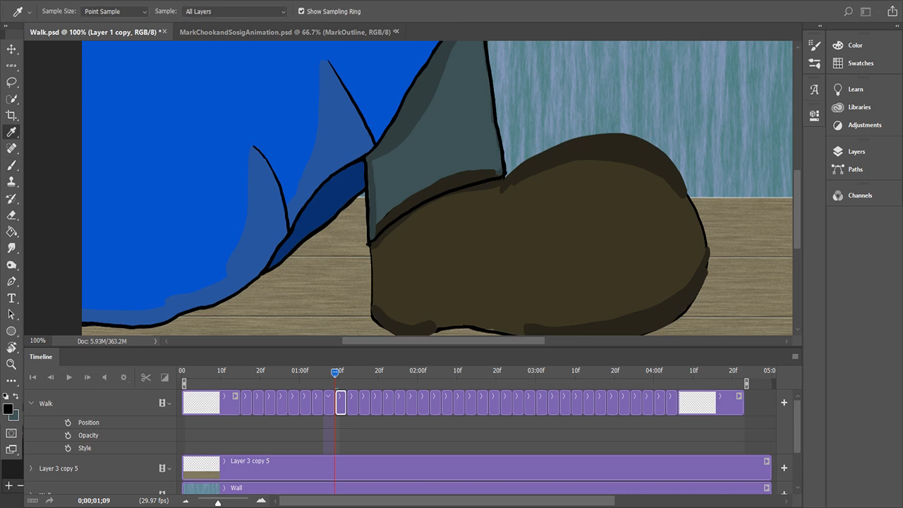
pyautogui.press('b')
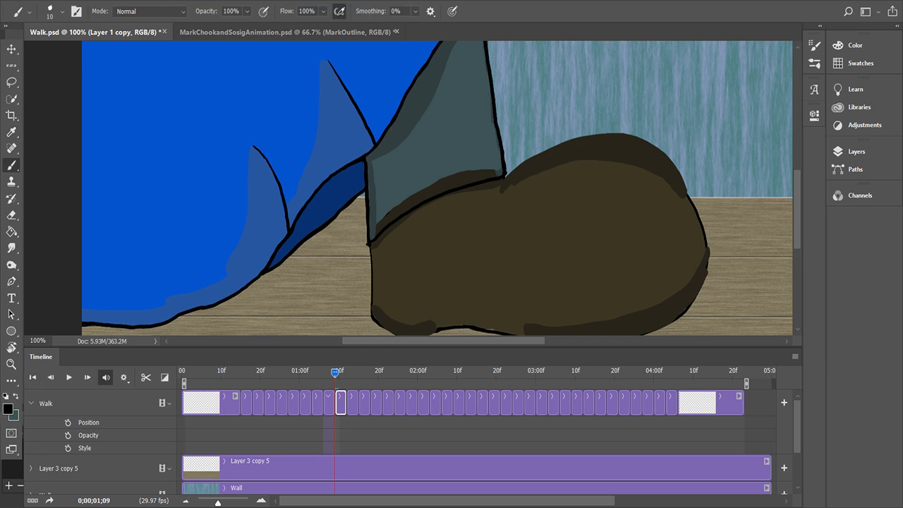
# Step: Paint the sock's teal over the dark brown strip above the shoe's opening line with a size 30 brush
pyautogui.press('x')
pyautogui.press(']')
pyautogui.press(']')
pyautogui.moveTo(493, 169)
pyautogui.mouseDown()
pyautogui.moveTo(444, 173)
pyautogui.moveTo(387, 223)
pyautogui.moveTo(494, 178)
pyautogui.mouseUp()
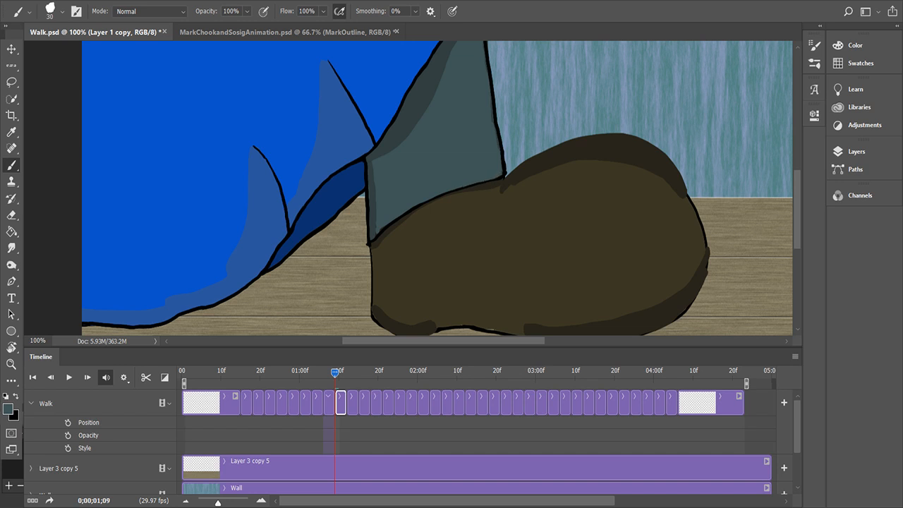
# Step: Touch up the sock's rear shading with a size 9 brush and redraw the black outline down the sock's back edge and shoe heel
pyautogui.press('[')
pyautogui.press('[')
pyautogui.press('[')
pyautogui.press('i')
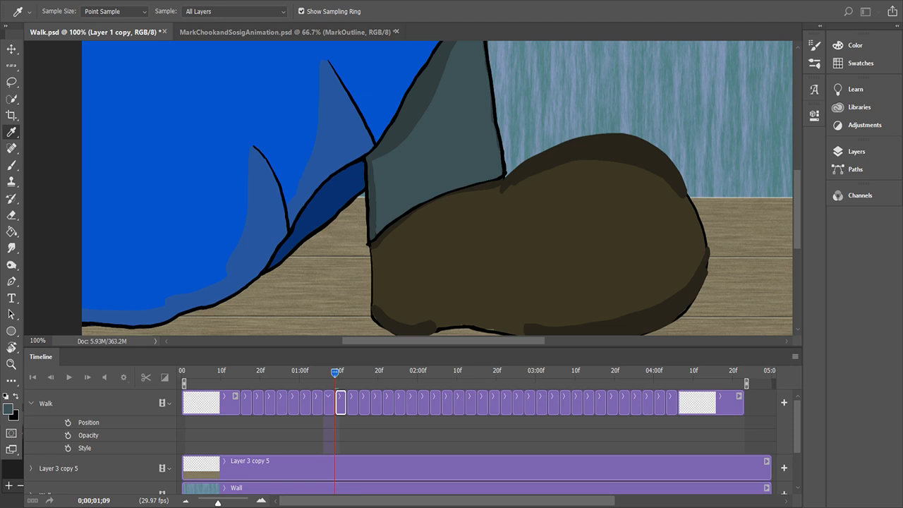
pyautogui.press('b')
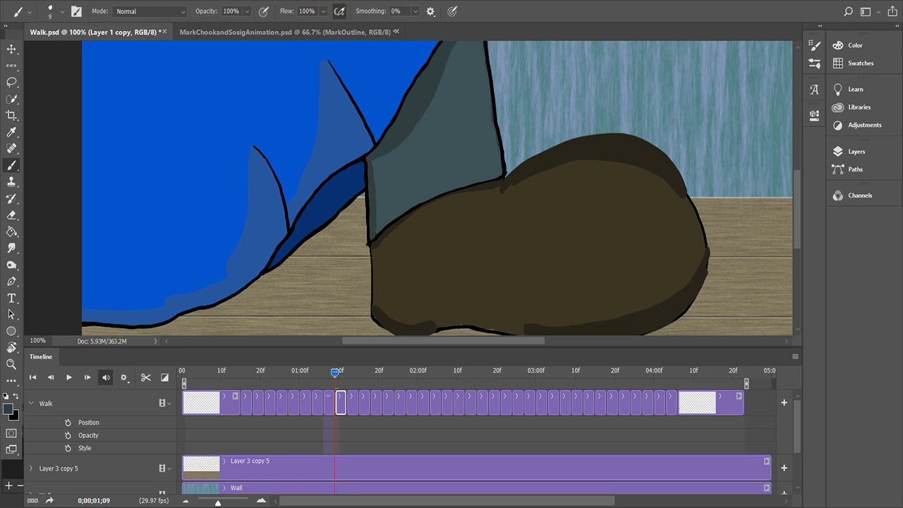
pyautogui.moveTo(368, 204); pyautogui.dragTo(369, 212)
pyautogui.press('x')
pyautogui.moveTo(367, 208); pyautogui.dragTo(366, 244)
pyautogui.moveTo(370, 247); pyautogui.dragTo(386, 332)
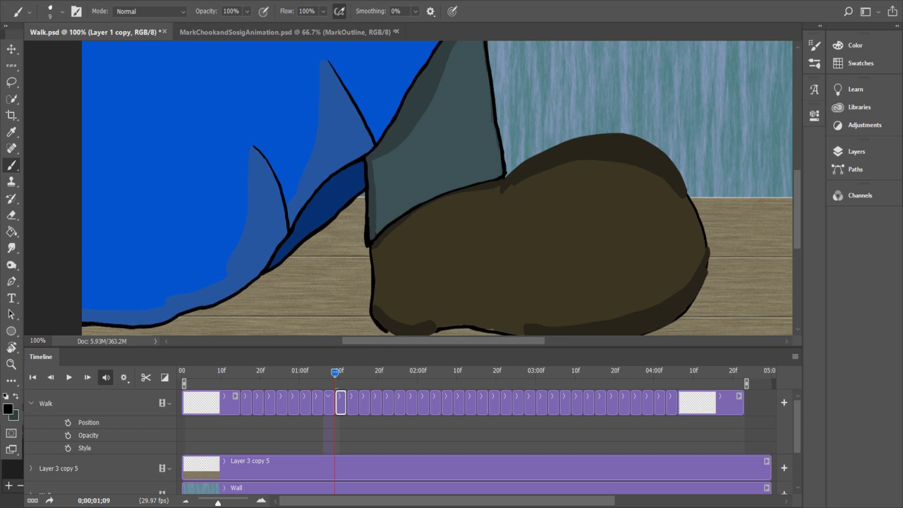
# Step: Outline the shoe in black over its top, around the toe and along the underside of the heel
pyautogui.scroll(6, 437, 211)
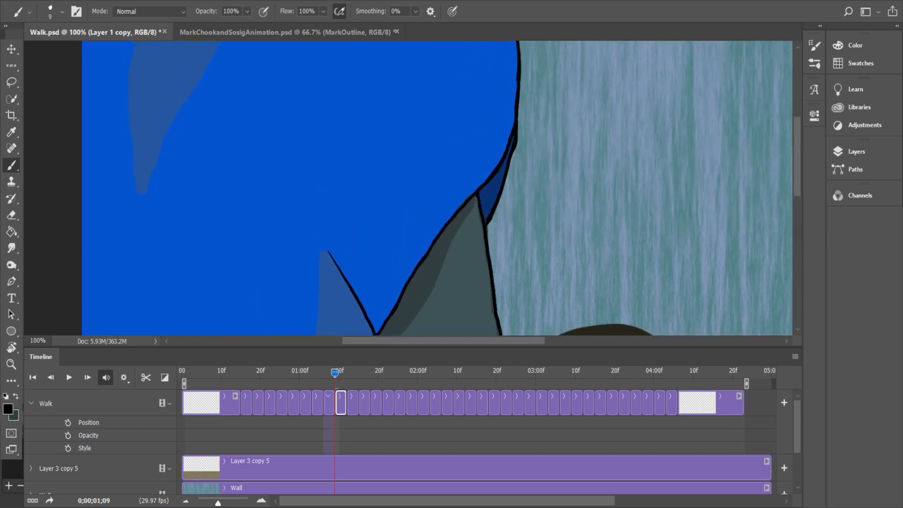
pyautogui.scroll(-6, 437, 212)
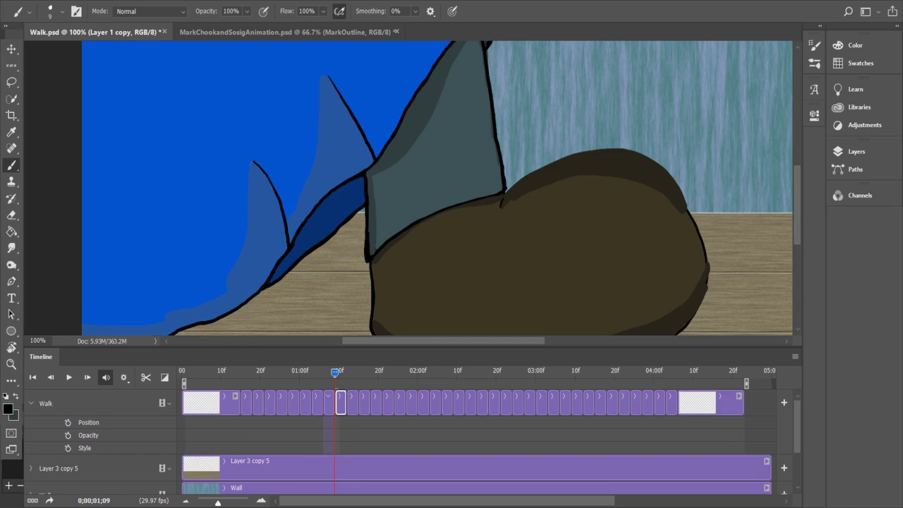
pyautogui.moveTo(506, 189)
pyautogui.mouseDown()
pyautogui.moveTo(568, 153)
pyautogui.moveTo(617, 144)
pyautogui.moveTo(658, 158)
pyautogui.moveTo(695, 223)
pyautogui.mouseUp()
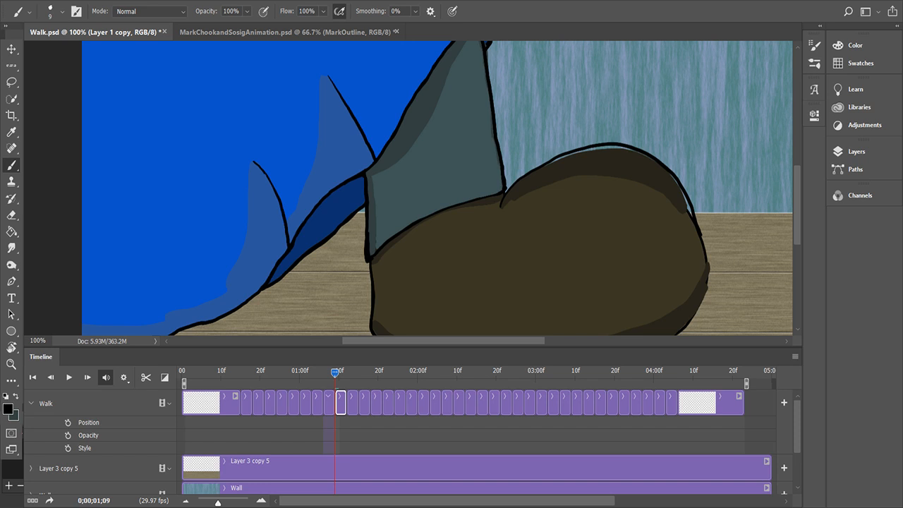
pyautogui.scroll(-3, 438, 189)
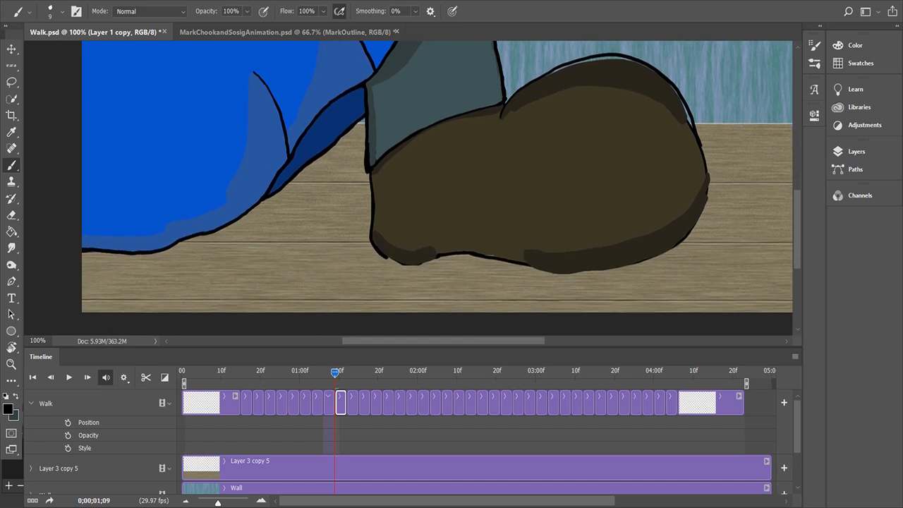
pyautogui.moveTo(383, 258)
pyautogui.mouseDown()
pyautogui.moveTo(413, 268)
pyautogui.moveTo(441, 257)
pyautogui.mouseUp()
pyautogui.hotkey('ctrl', 'z')
pyautogui.moveTo(702, 148)
pyautogui.mouseDown()
pyautogui.moveTo(707, 199)
pyautogui.moveTo(685, 233)
pyautogui.mouseUp()
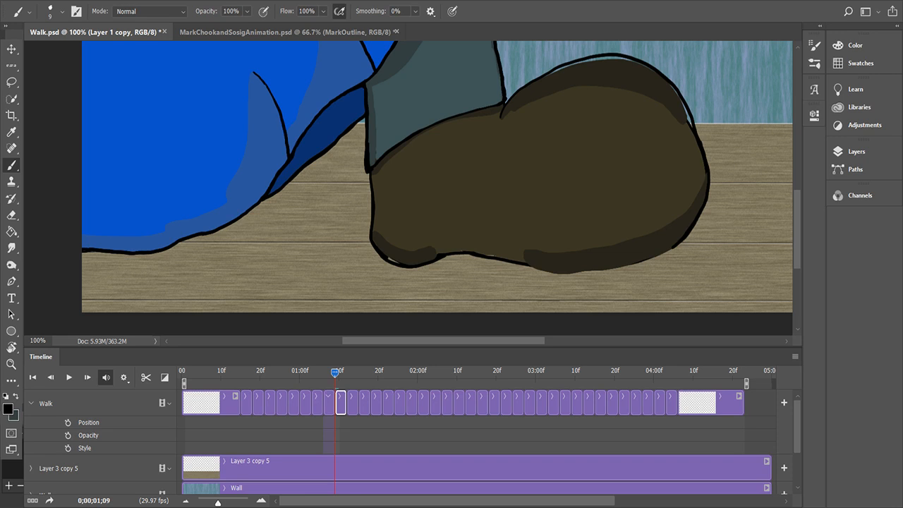
# Step: Save the Walk.psd document
pyautogui.hotkey('ctrl', '-')
pyautogui.hotkey('ctrl', '-')
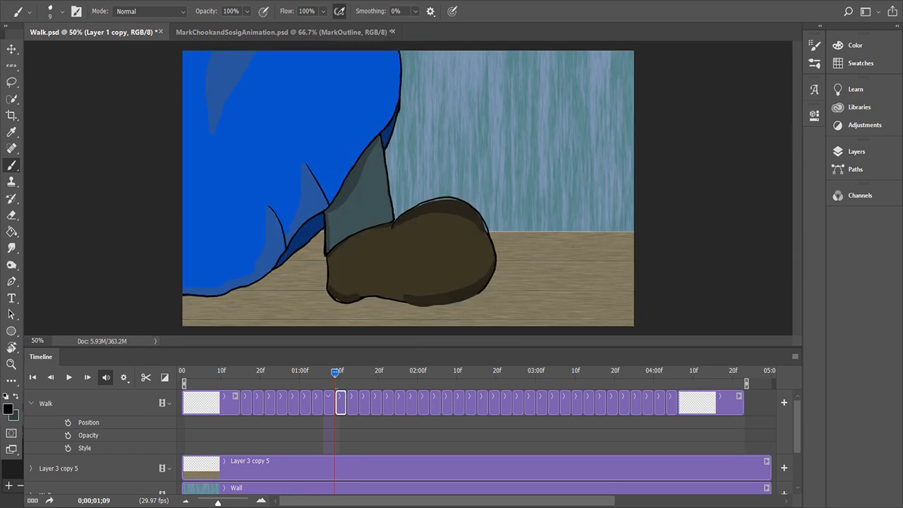
pyautogui.hotkey('ctrl', 's')
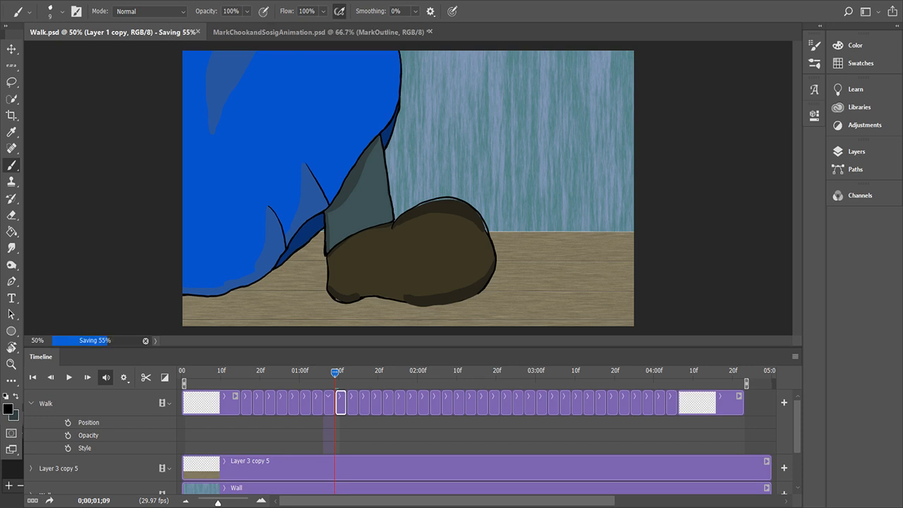
# Step: Play back the Scene1 clip in MarkChookandSosigAnimation.psd from its beginning, and return to Walk.psd
pyautogui.hotkey('ctrl', 'Tab')
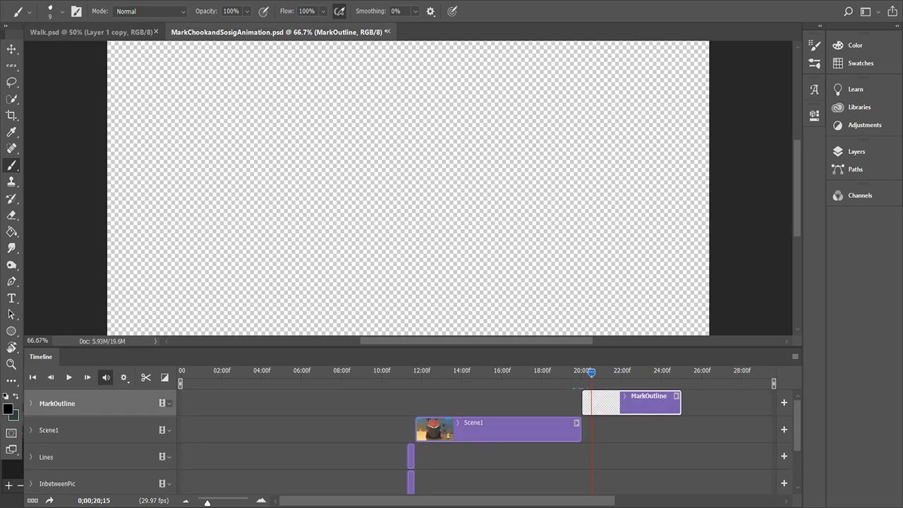
pyautogui.moveTo(591, 372); pyautogui.dragTo(415, 372)
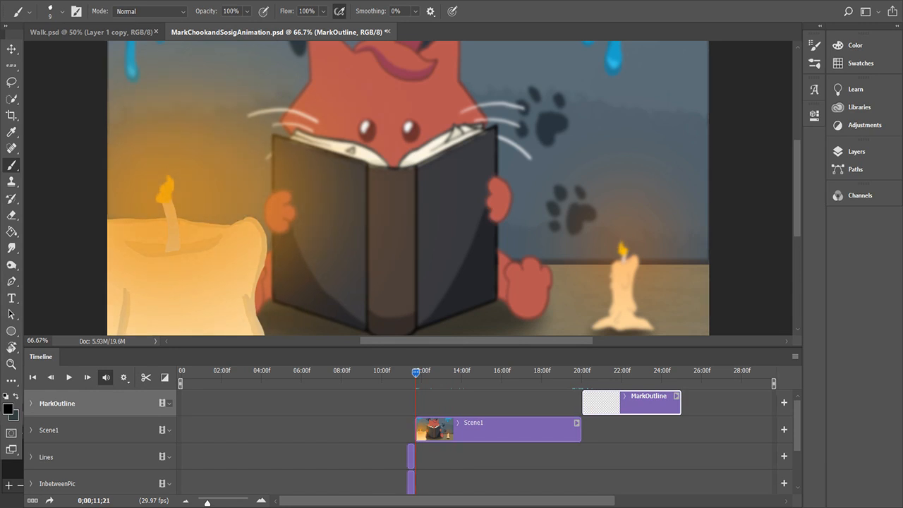
pyautogui.scroll(-3, 480, 438)
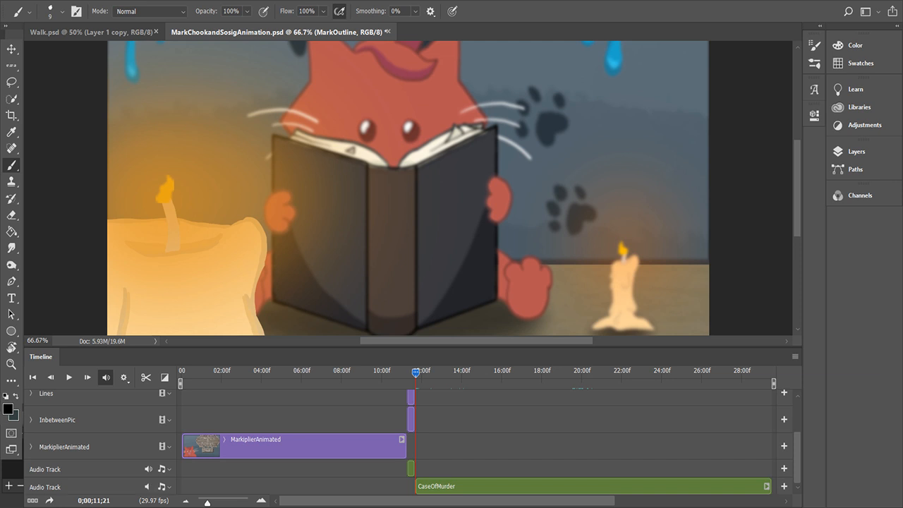
pyautogui.hotkey('ctrl', '-')
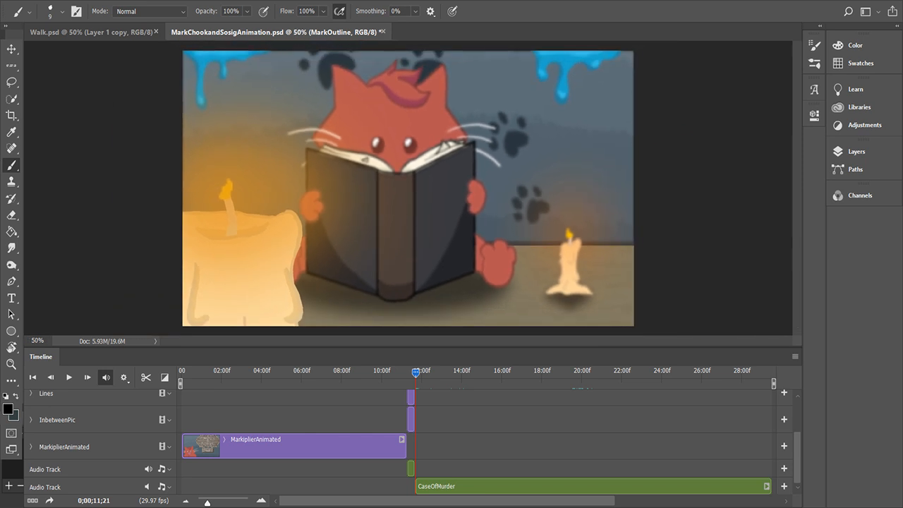
pyautogui.press('space')
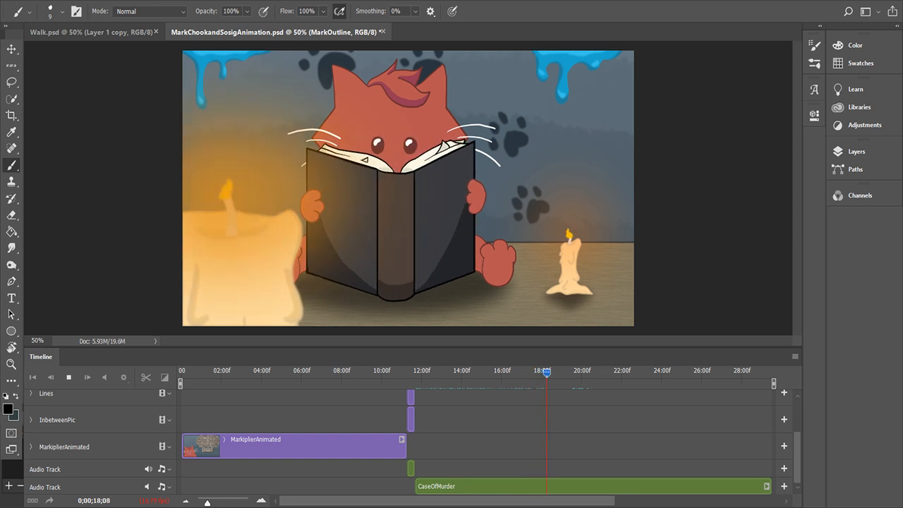
pyautogui.press('space')
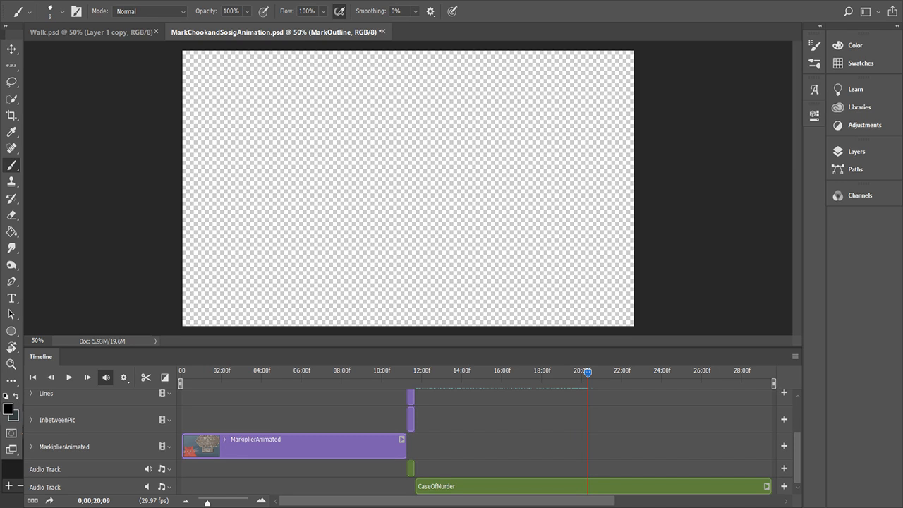
pyautogui.click(419, 372)
pyautogui.press('space')
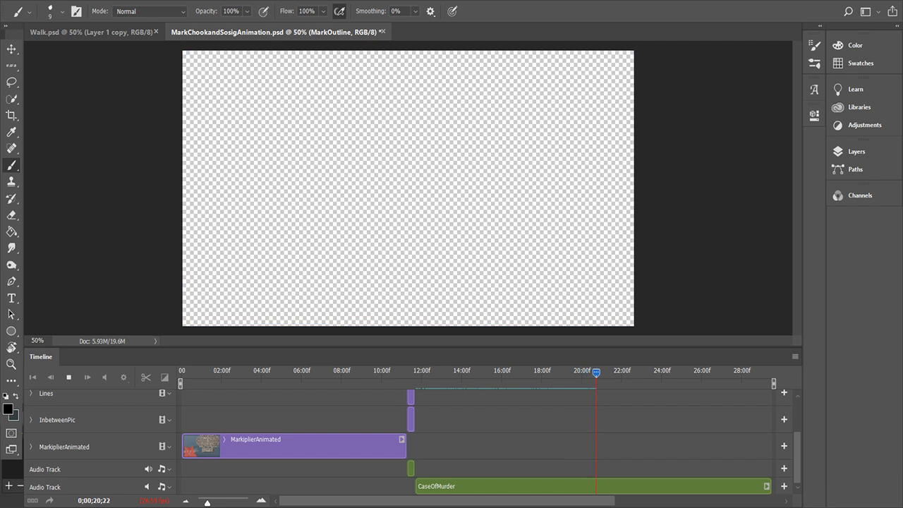
pyautogui.press('space')
pyautogui.moveTo(596, 372); pyautogui.dragTo(480, 372)
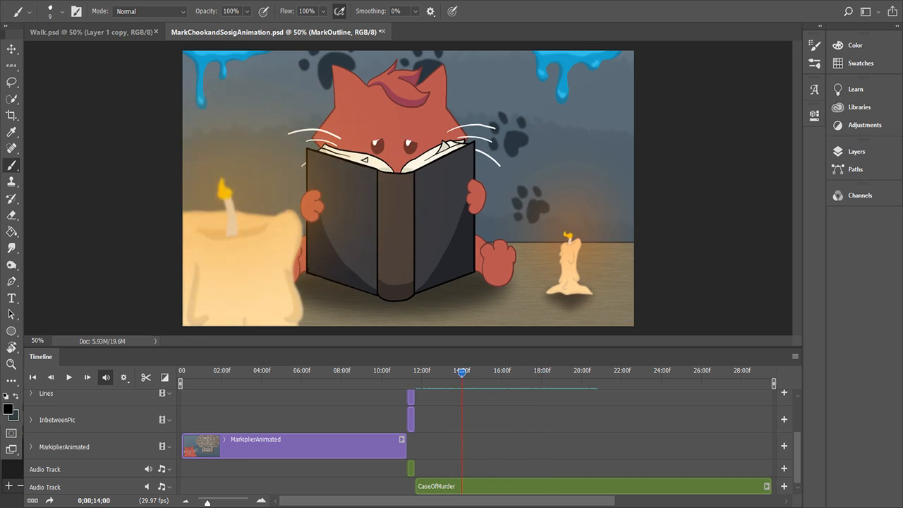
pyautogui.click(92, 32)
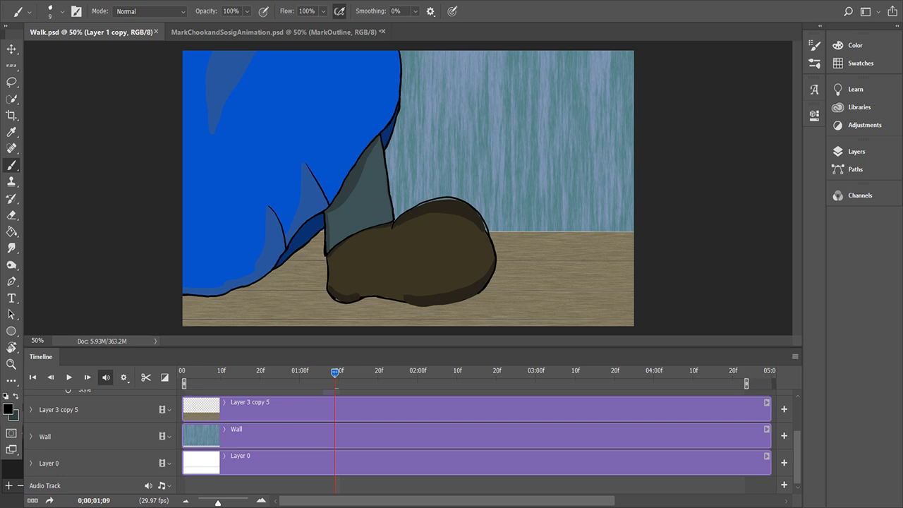
# Step: Sample the shoe's brown and paint over the inner part of the toe's lower and upper shading with a size 70 brush
pyautogui.hotkey('ctrl', '+')
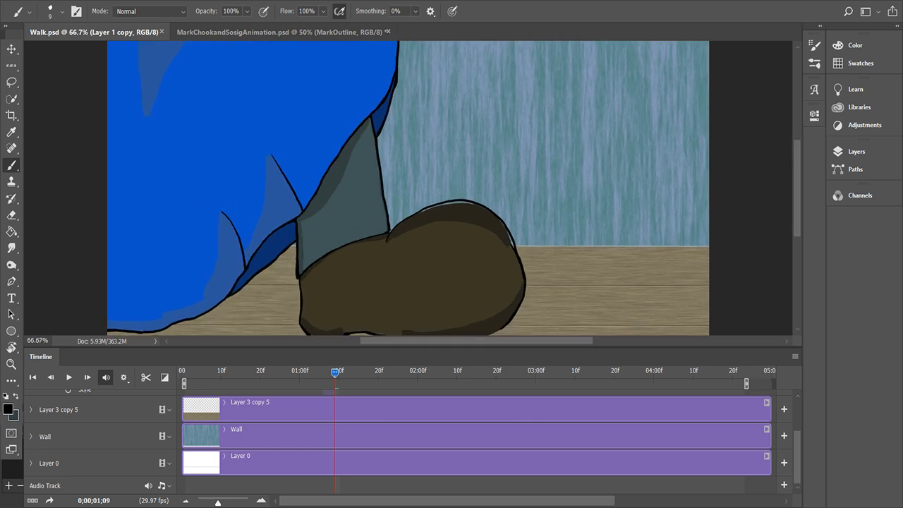
pyautogui.hotkey('ctrl', '+')
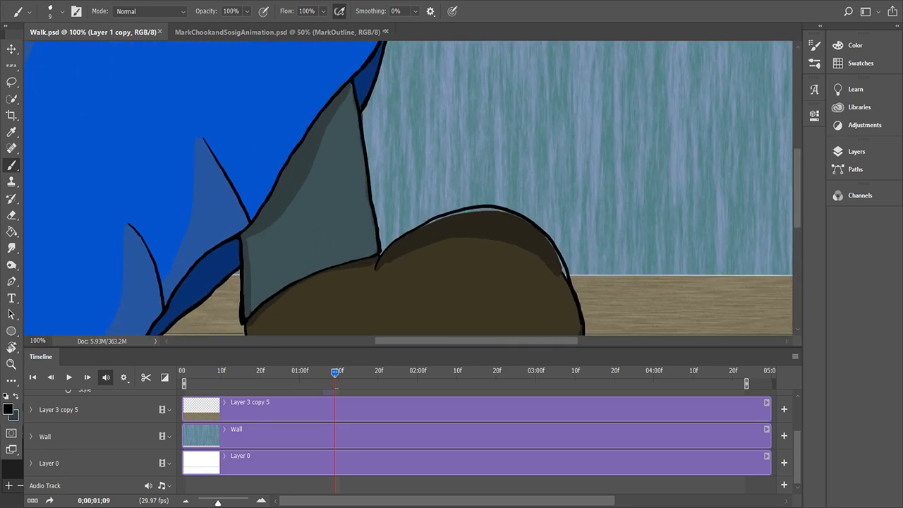
pyautogui.scroll(-5, 408, 188)
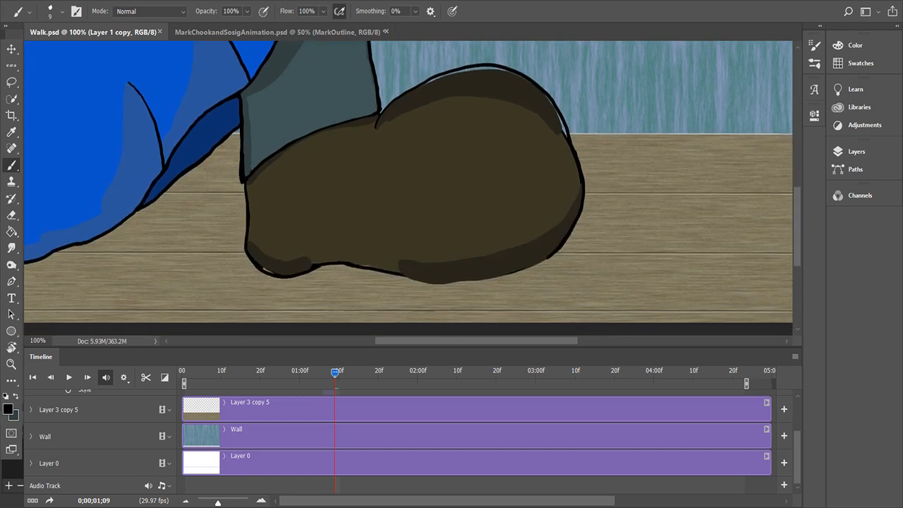
pyautogui.press('x')
pyautogui.press('i')
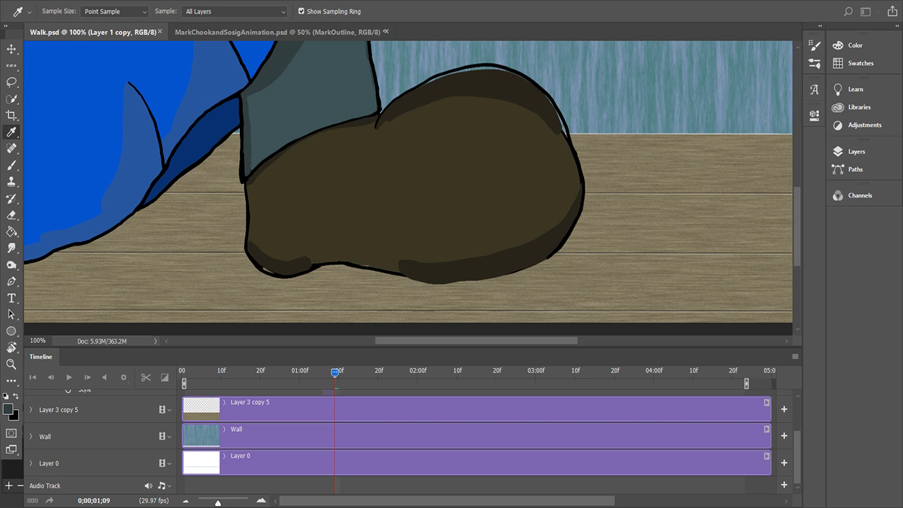
pyautogui.press('b')
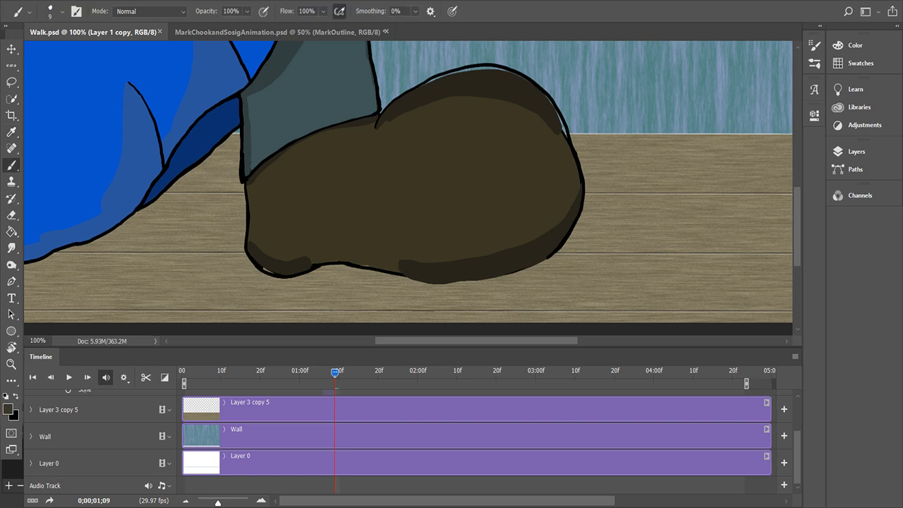
pyautogui.press(']')
pyautogui.press(']')
pyautogui.press(']')
pyautogui.press(']')
pyautogui.press(']')
pyautogui.press(']')
pyautogui.press(']')
pyautogui.click(395, 252)
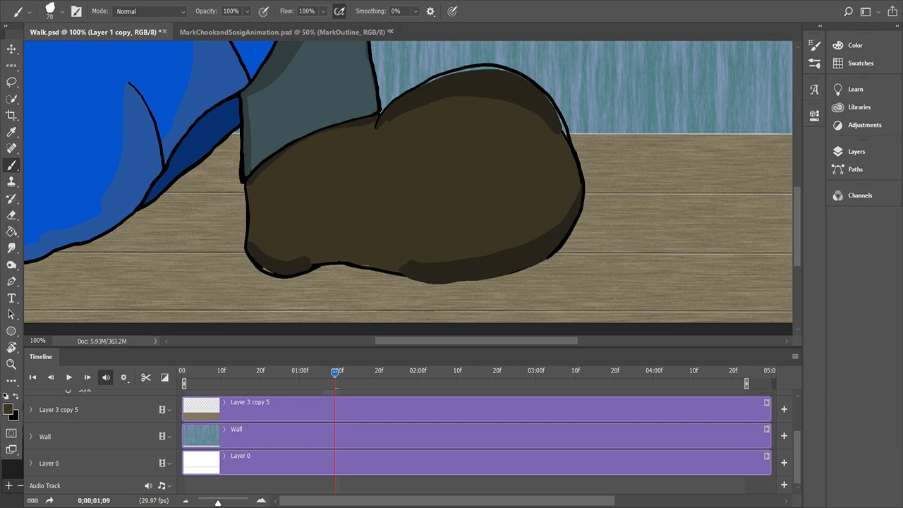
pyautogui.moveTo(402, 265)
pyautogui.mouseDown()
pyautogui.moveTo(515, 256)
pyautogui.moveTo(554, 234)
pyautogui.moveTo(580, 197)
pyautogui.mouseUp()
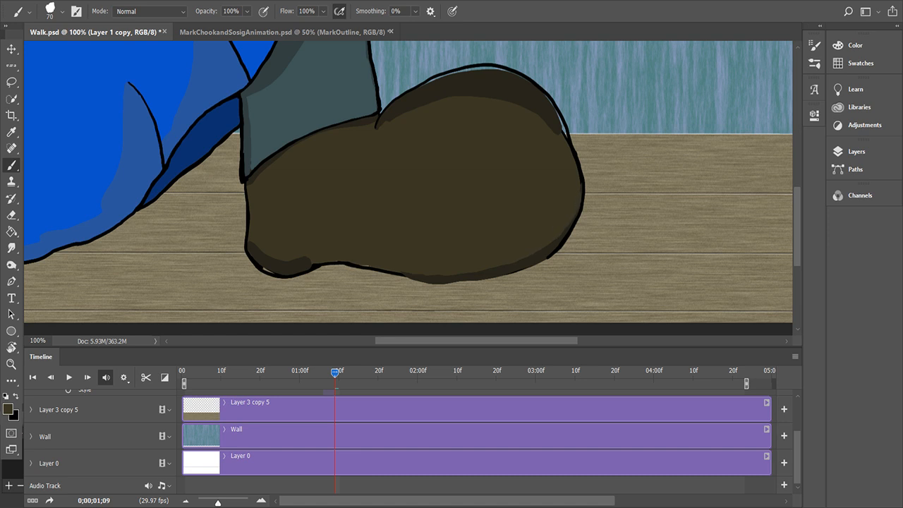
pyautogui.moveTo(381, 124)
pyautogui.mouseDown()
pyautogui.moveTo(429, 97)
pyautogui.moveTo(496, 89)
pyautogui.moveTo(525, 97)
pyautogui.moveTo(564, 136)
pyautogui.mouseUp()
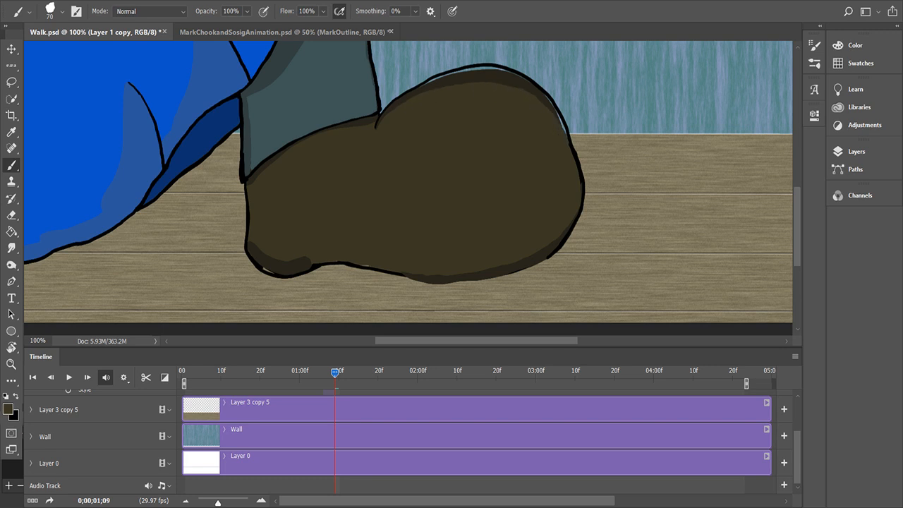
# Step: Fill the gaps inside the toe and heel outlines with the sampled dark brown shading colour, using the brush in Behind mode
pyautogui.press('x')
pyautogui.press('x')
pyautogui.press('i')
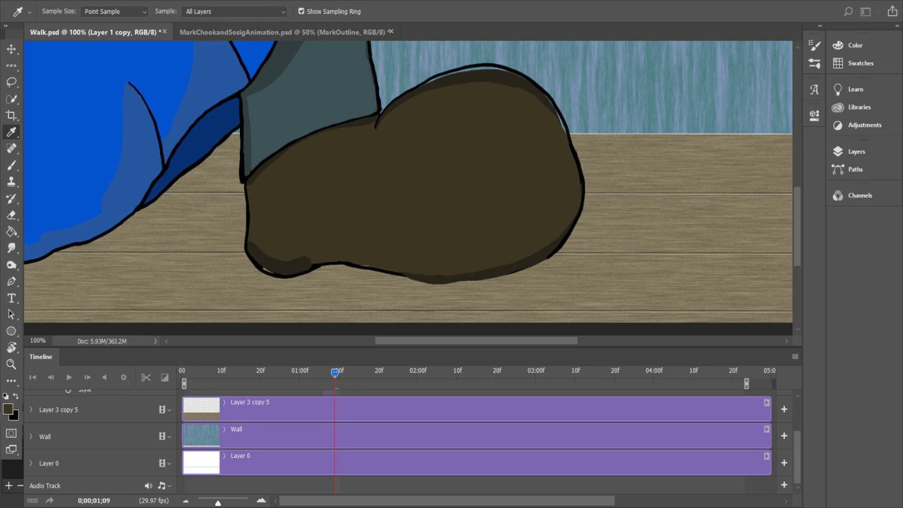
pyautogui.press('b')
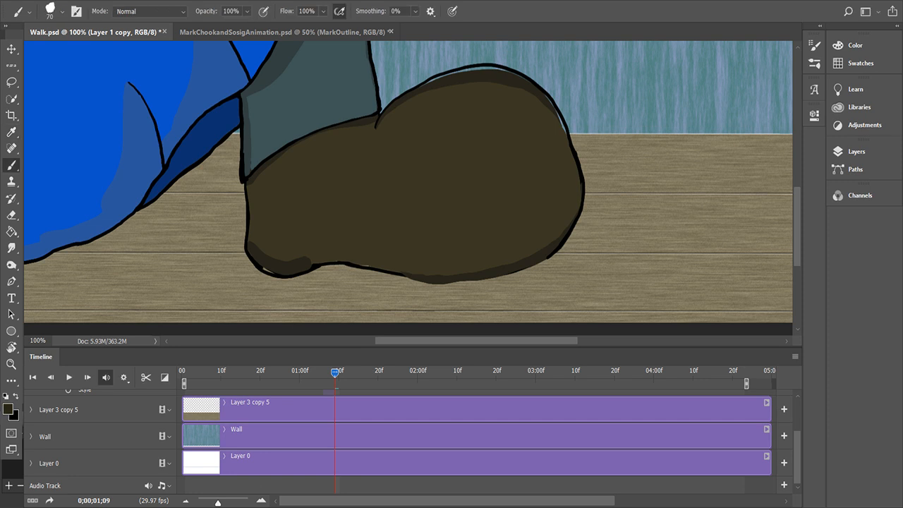
pyautogui.click(150, 12)
pyautogui.click(134, 45)
pyautogui.moveTo(450, 76); pyautogui.dragTo(503, 72)
pyautogui.press('[')
pyautogui.press('[')
pyautogui.press('[')
pyautogui.moveTo(559, 119); pyautogui.dragTo(563, 129)
pyautogui.moveTo(264, 267); pyautogui.dragTo(274, 272)
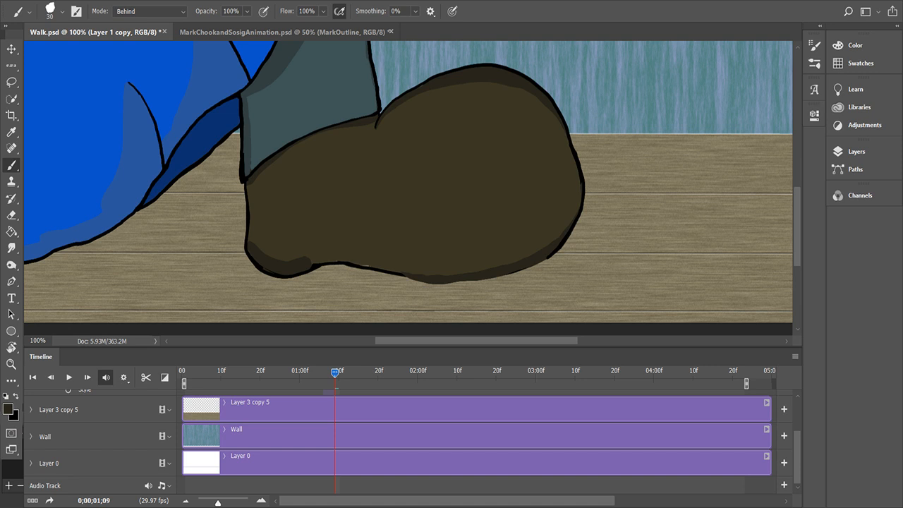
# Step: Restore Normal brush mode and paint the shoe's sampled brown over the heel shading and along the arch
pyautogui.press('i')
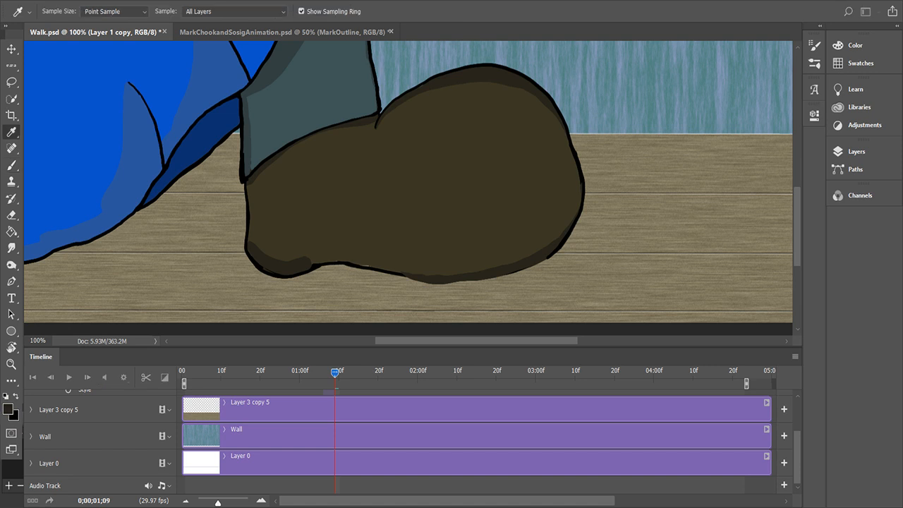
pyautogui.press('b')
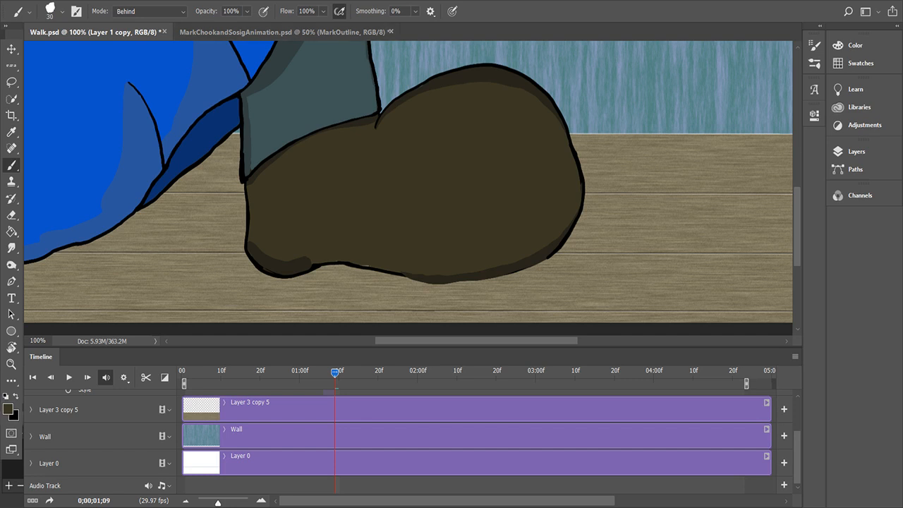
pyautogui.click(150, 12)
pyautogui.click(141, 22)
pyautogui.moveTo(250, 243)
pyautogui.mouseDown()
pyautogui.moveTo(273, 264)
pyautogui.moveTo(306, 262)
pyautogui.mouseUp()
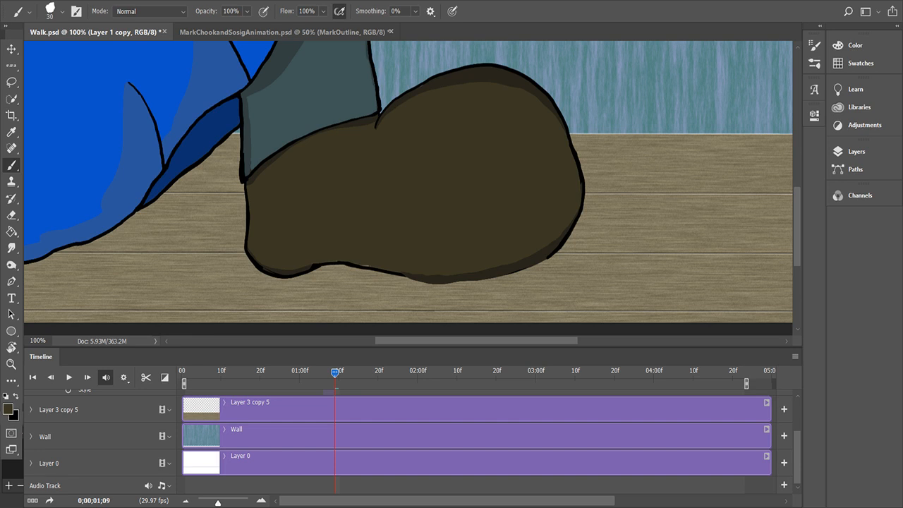
pyautogui.moveTo(336, 257); pyautogui.dragTo(346, 258)
# Step: Outline the shoe's arch and the start of the sole in black with a size 10 brush
pyautogui.press('x')
pyautogui.press('[')
pyautogui.press('[')
pyautogui.moveTo(359, 267); pyautogui.dragTo(466, 282)
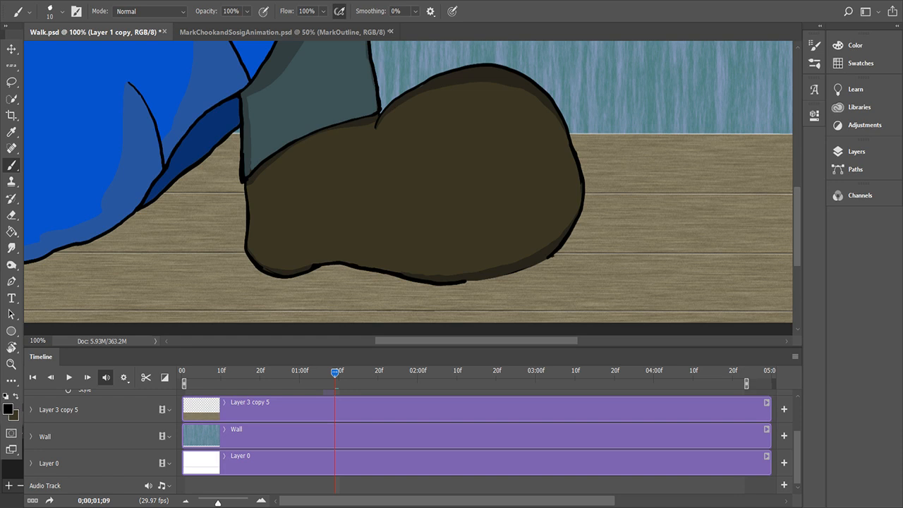
pyautogui.moveTo(554, 254); pyautogui.dragTo(505, 279)
pyautogui.hotkey('ctrl', 'z')
pyautogui.hotkey('ctrl', '+')
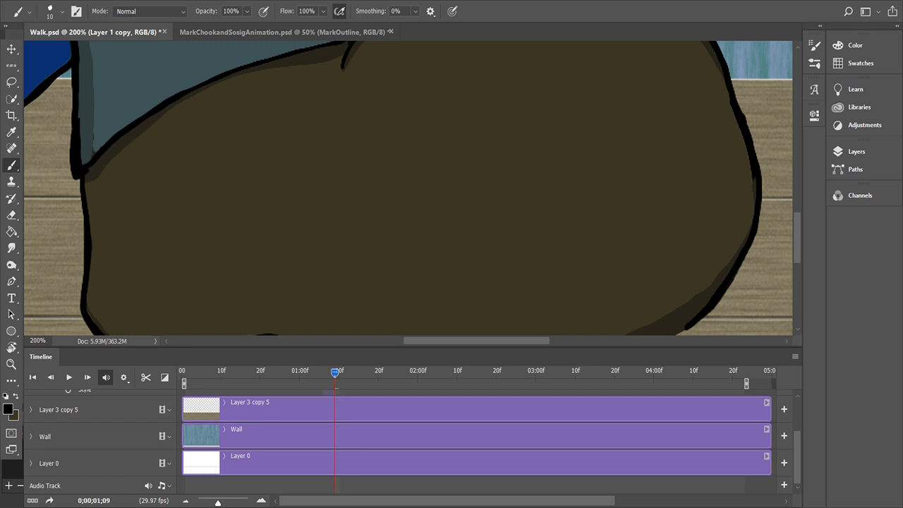
# Step: Paint the shoe's brown over the stray dark shading just inside the toe's front outline
pyautogui.scroll(5, 408, 189)
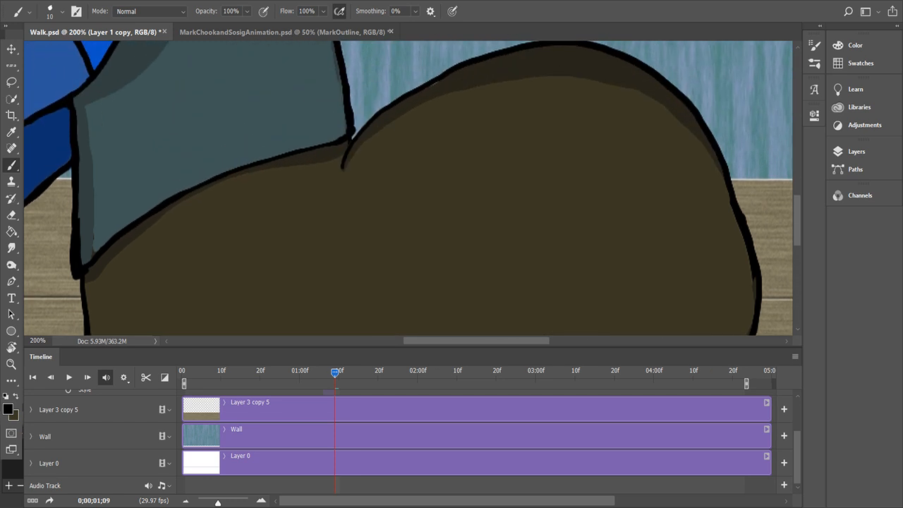
pyautogui.press('x')
pyautogui.moveTo(749, 285); pyautogui.dragTo(745, 268)
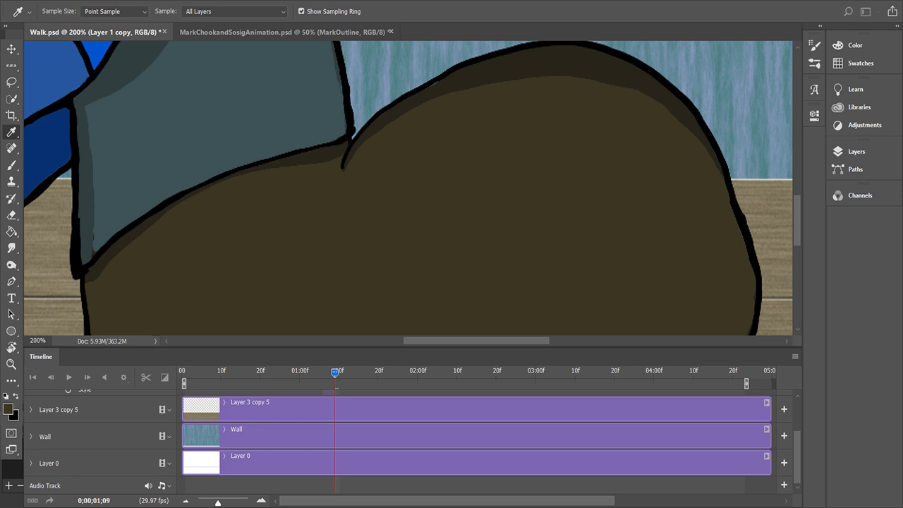
pyautogui.press('b')
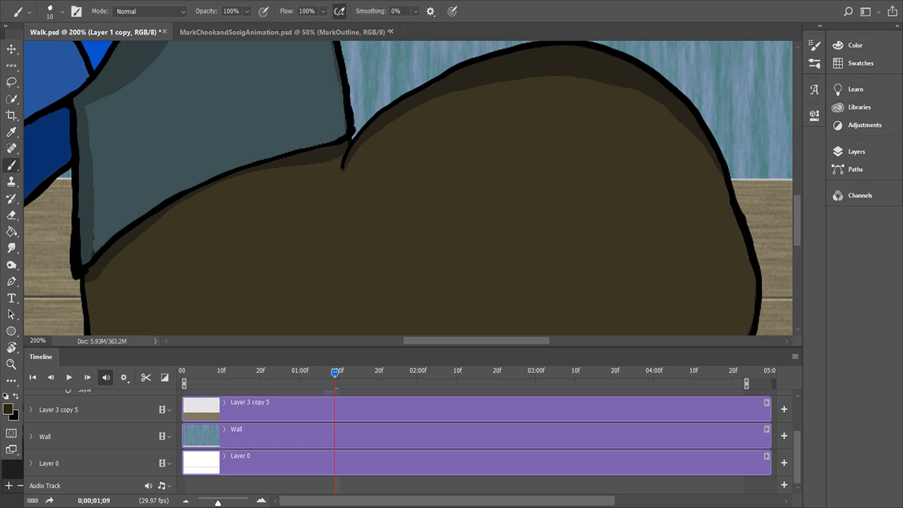
# Step: Complete the shoe's black outline along the underside, joining the sole line to the toe's front edge
pyautogui.scroll(-5, 409, 188)
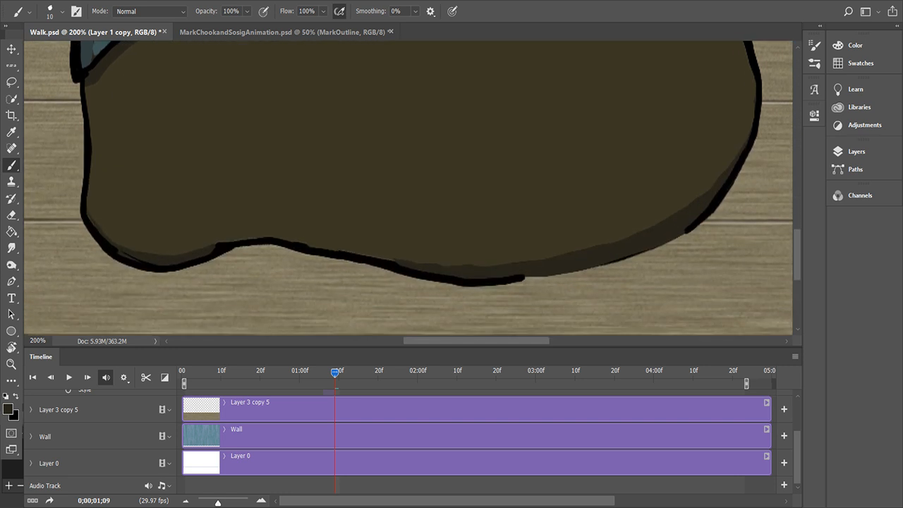
pyautogui.press('x')
pyautogui.moveTo(524, 279)
pyautogui.mouseDown()
pyautogui.moveTo(624, 259)
pyautogui.moveTo(684, 233)
pyautogui.mouseUp()
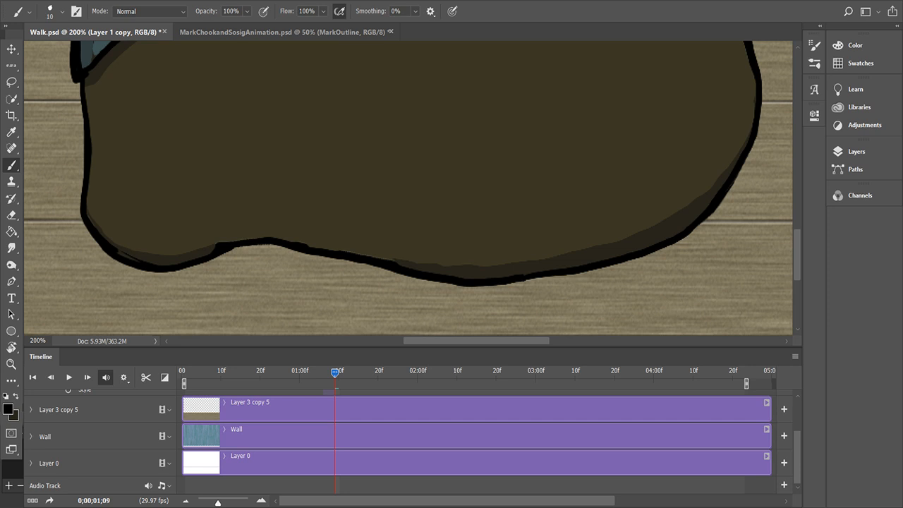
# Step: Enlarge the timeline and play back the Walk animation from about 10f to check the redrawn frames
pyautogui.hotkey('ctrl', '-')
pyautogui.hotkey('ctrl', '-')
pyautogui.hotkey('ctrl', '-')
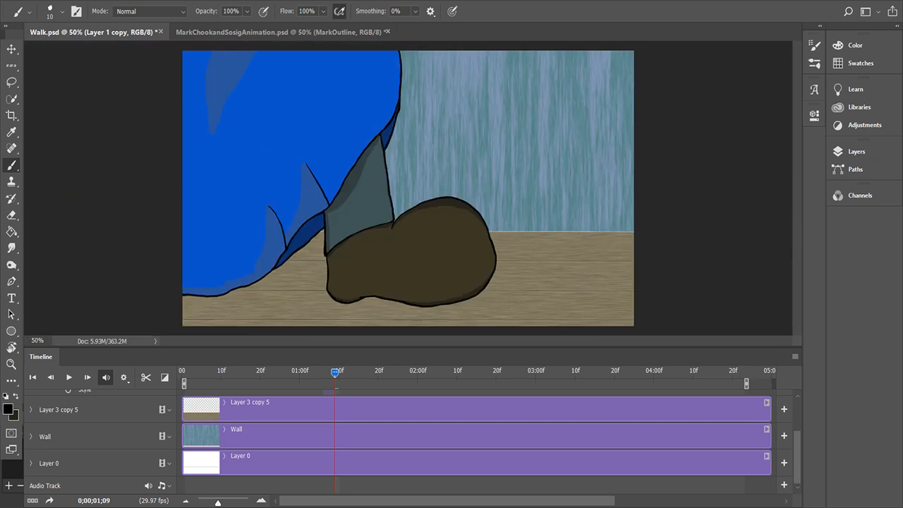
pyautogui.moveTo(412, 347); pyautogui.dragTo(413, 315)
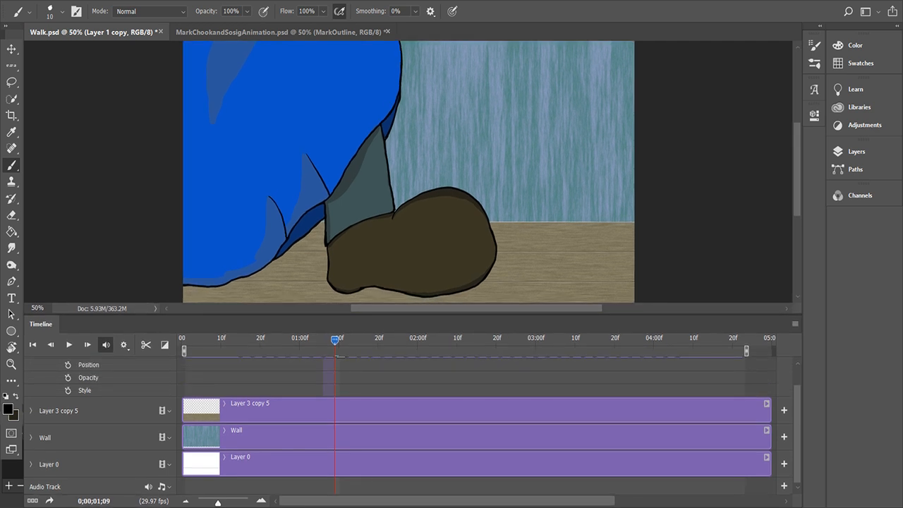
pyautogui.scroll(1, 337, 356)
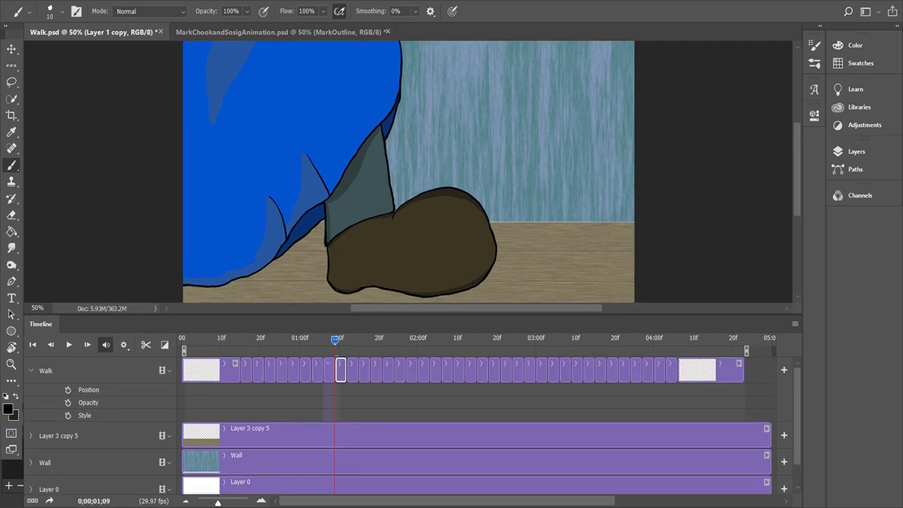
pyautogui.moveTo(335, 340); pyautogui.dragTo(220, 340)
pyautogui.press('space')
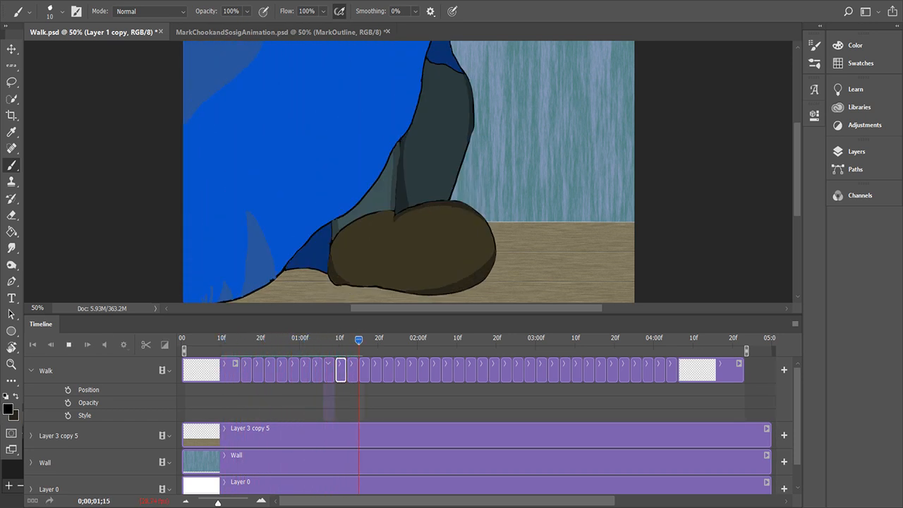
pyautogui.press('space')
# Step: Go to 0;00;01;12 on Layer 1 copy 2 and thicken the black outline along the dark blue trouser leg's outer edge
pyautogui.moveTo(362, 340)
pyautogui.mouseDown()
pyautogui.moveTo(236, 339)
pyautogui.moveTo(671, 340)
pyautogui.moveTo(330, 340)
pyautogui.moveTo(346, 340)
pyautogui.mouseUp()
pyautogui.hotkey('ctrl', 'j')
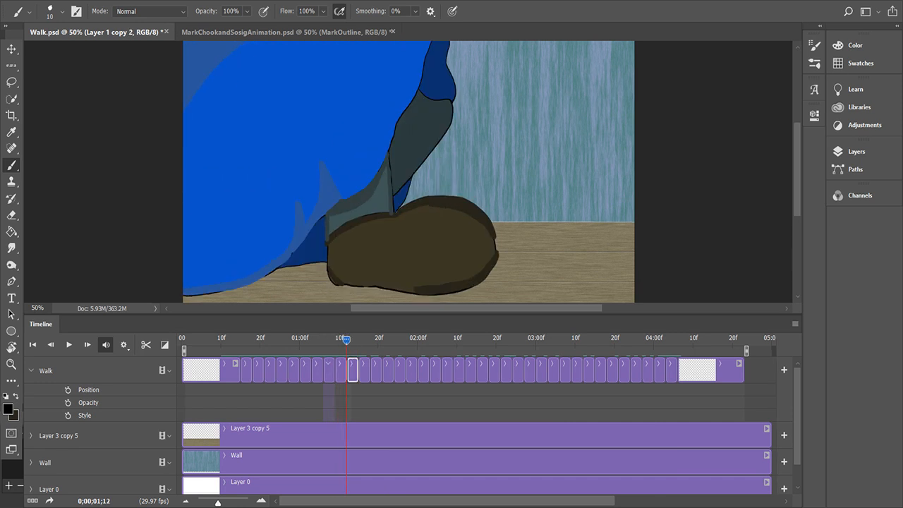
pyautogui.hotkey('ctrl', '+')
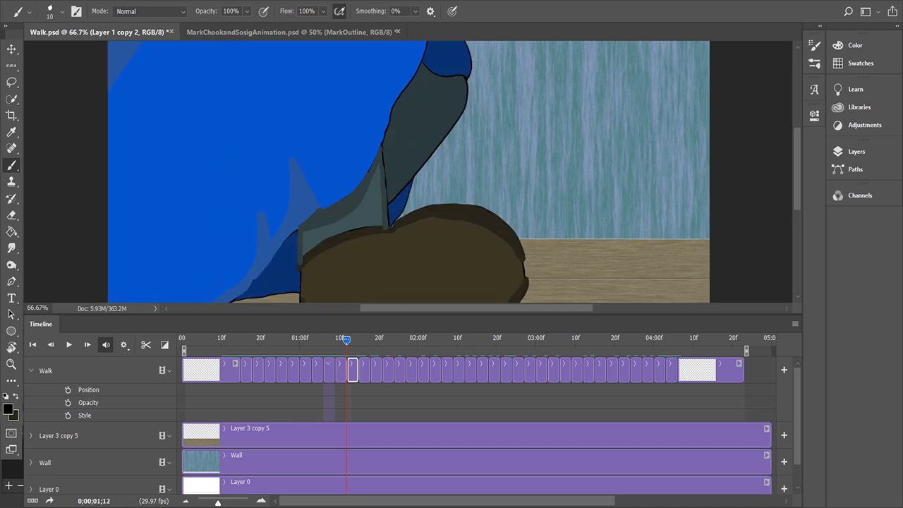
pyautogui.scroll(3, 409, 172)
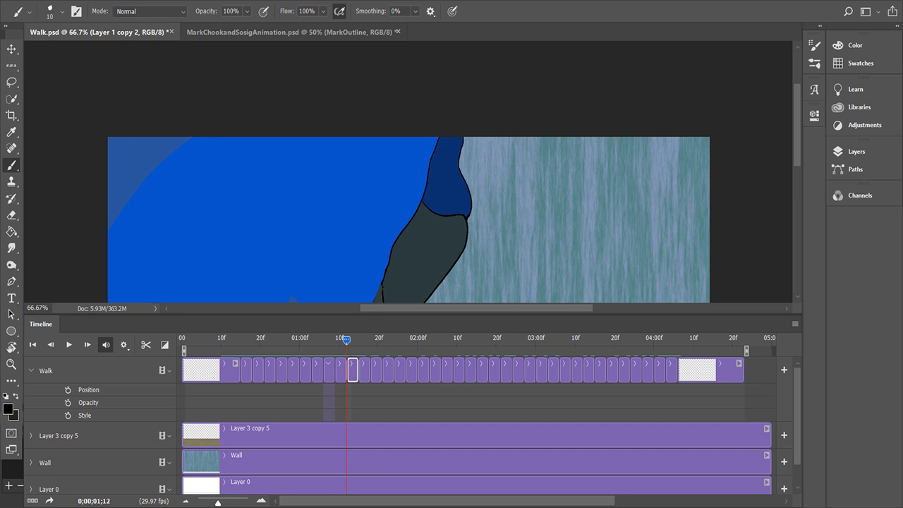
pyautogui.moveTo(466, 160); pyautogui.dragTo(482, 146)
pyautogui.hotkey('ctrl', 'z')
pyautogui.hotkey('ctrl', '1')
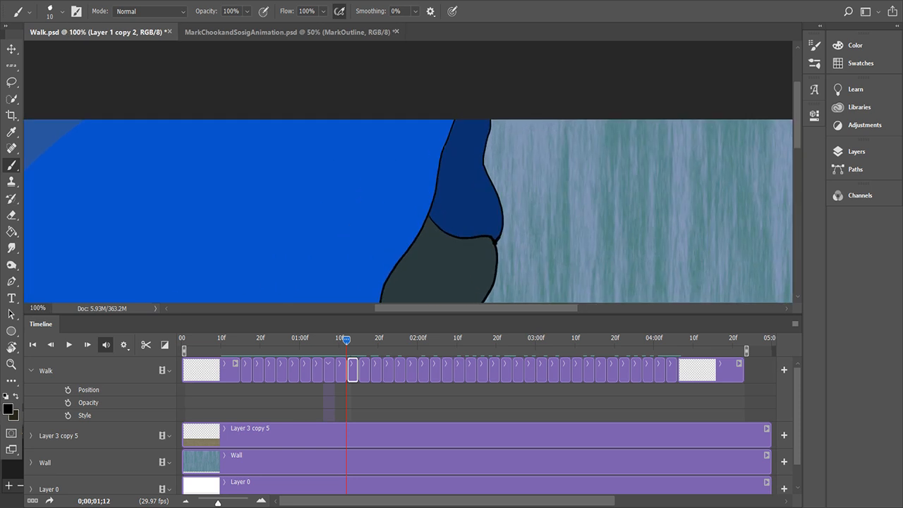
pyautogui.moveTo(490, 135); pyautogui.dragTo(485, 165)
pyautogui.hotkey('ctrl', 'z')
pyautogui.moveTo(492, 120)
pyautogui.mouseDown()
pyautogui.moveTo(485, 165)
pyautogui.moveTo(501, 203)
pyautogui.mouseUp()
# Step: Thicken the black outlines of the dark blue trouser leg's hem and inner edge and both sides of the dark sock
pyautogui.moveTo(429, 215); pyautogui.dragTo(464, 242)
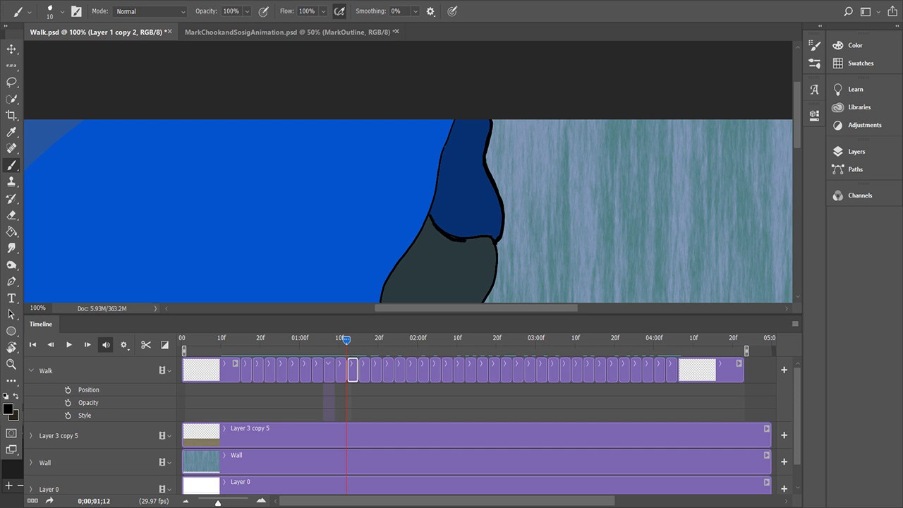
pyautogui.hotkey('ctrl', 'z')
pyautogui.moveTo(428, 212); pyautogui.dragTo(464, 238)
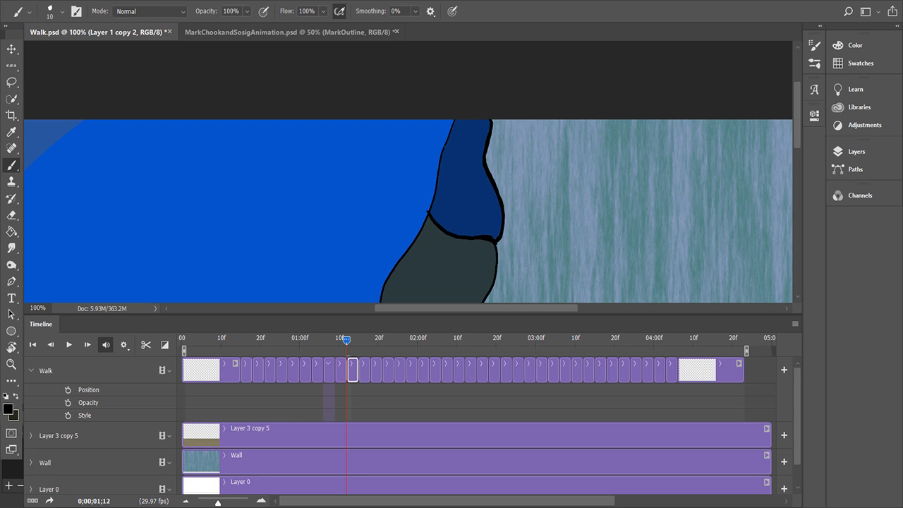
pyautogui.scroll(-5, 413, 173)
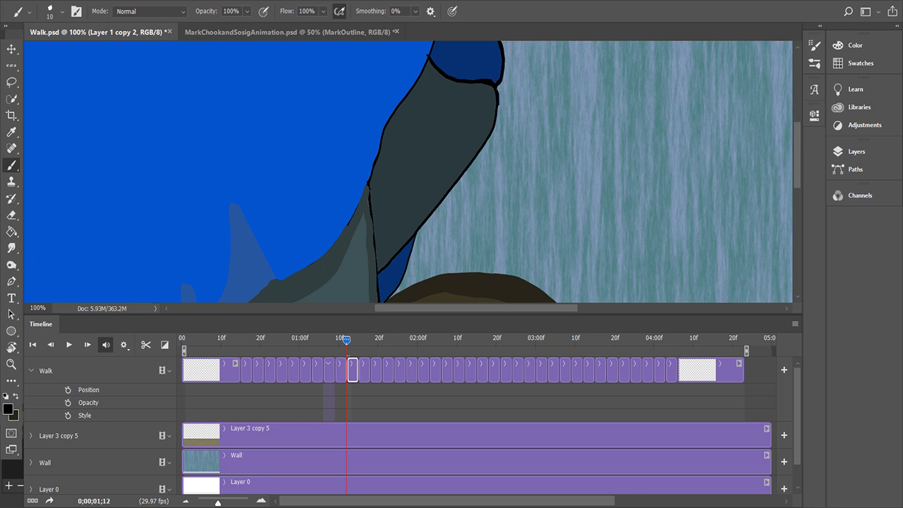
pyautogui.moveTo(496, 121); pyautogui.dragTo(448, 195)
pyautogui.moveTo(406, 247); pyautogui.dragTo(400, 254)
pyautogui.scroll(5, 409, 172)
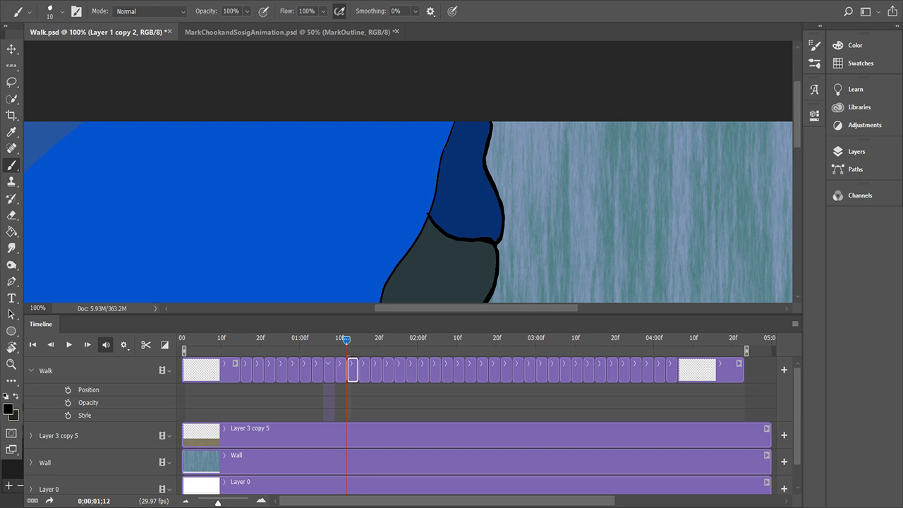
pyautogui.moveTo(449, 131)
pyautogui.mouseDown()
pyautogui.moveTo(430, 209)
pyautogui.moveTo(378, 298)
pyautogui.mouseUp()
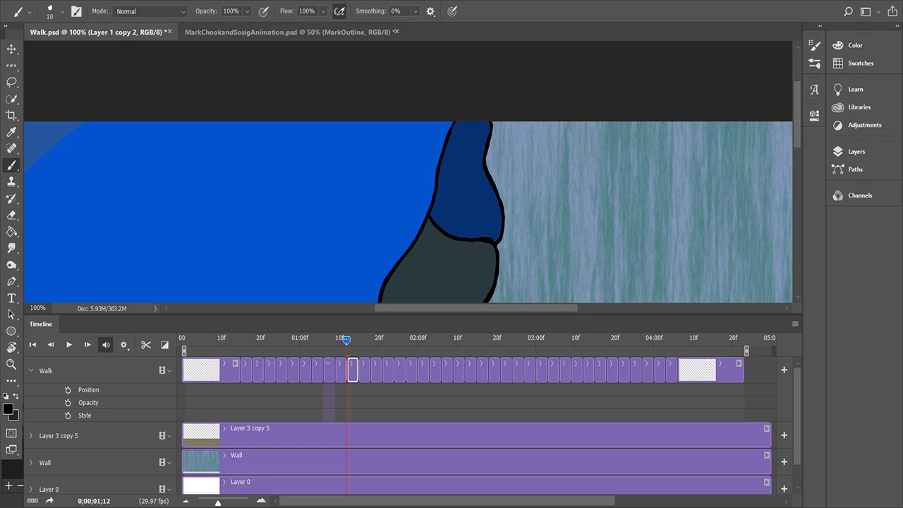
pyautogui.scroll(-5, 413, 173)
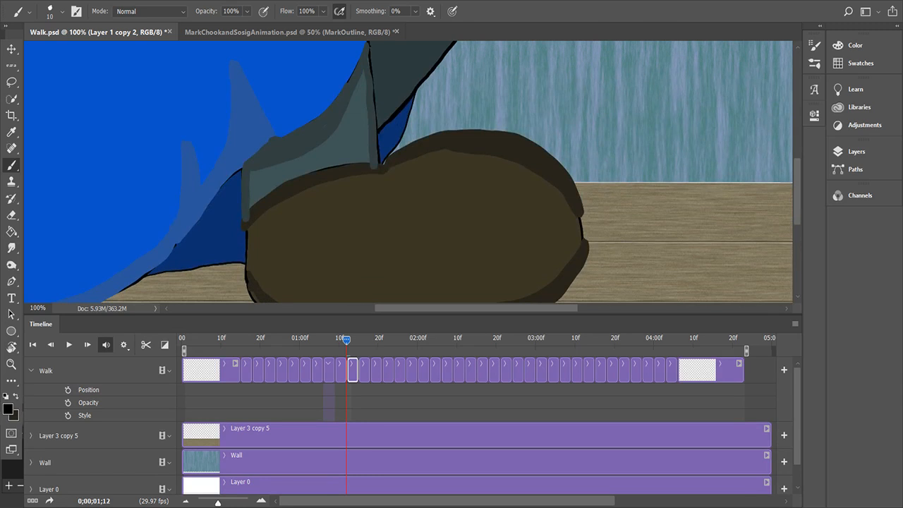
pyautogui.scroll(-3, 412, 173)
pyautogui.hscroll(-10, 413, 173)
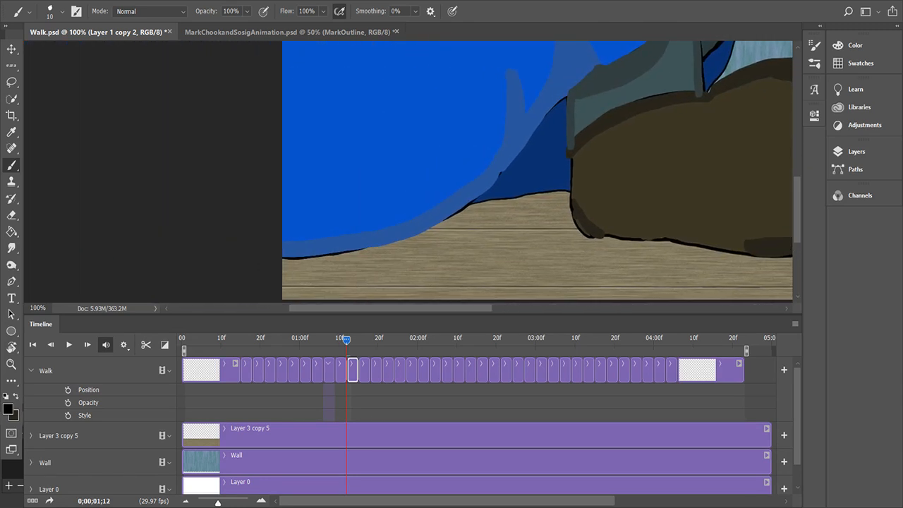
pyautogui.moveTo(299, 256)
pyautogui.mouseDown()
pyautogui.moveTo(381, 246)
pyautogui.moveTo(441, 224)
pyautogui.moveTo(492, 185)
pyautogui.moveTo(526, 141)
pyautogui.mouseUp()
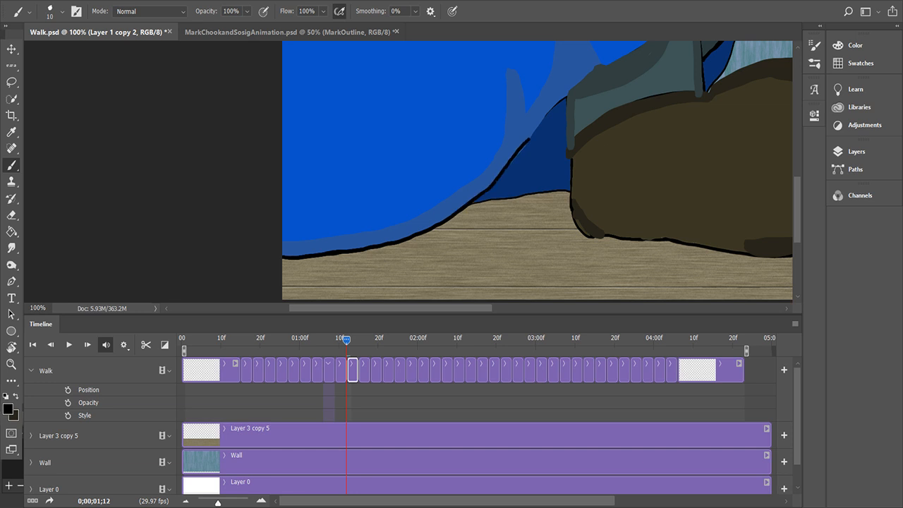
pyautogui.hotkey('ctrl', 'z')
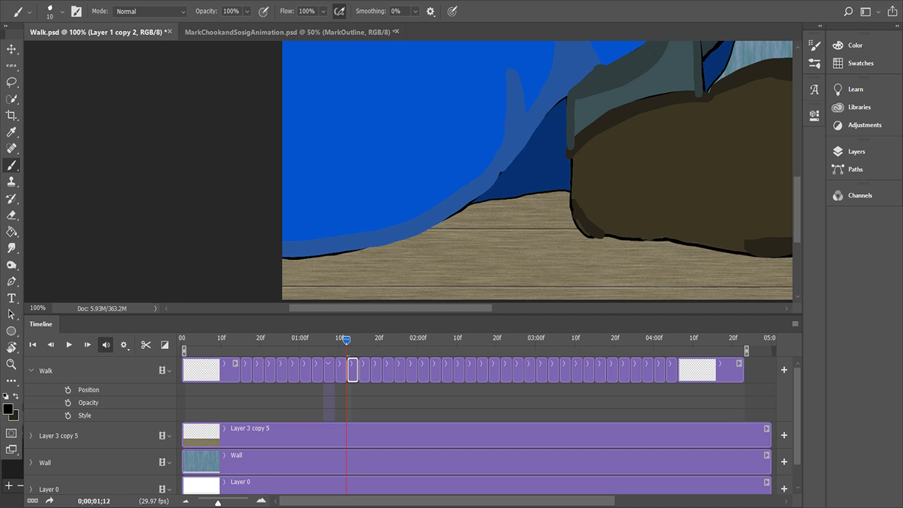
pyautogui.moveTo(509, 68); pyautogui.dragTo(525, 104)
pyautogui.hotkey('ctrl', 'z')
pyautogui.moveTo(517, 78); pyautogui.dragTo(529, 144)
pyautogui.hotkey('ctrl', 'z')
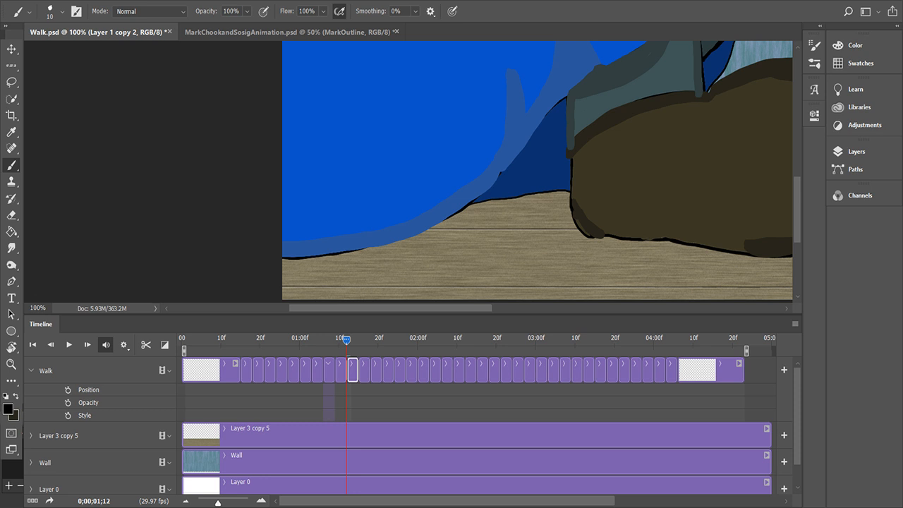
pyautogui.moveTo(518, 80); pyautogui.dragTo(524, 99)
pyautogui.hotkey('ctrl', 'z')
# Step: Draw the short fold line in black and outline the blue trouser's lower edge and the dark blue inner cuff
pyautogui.moveTo(510, 68)
pyautogui.mouseDown()
pyautogui.moveTo(524, 90)
pyautogui.moveTo(528, 138)
pyautogui.mouseUp()
pyautogui.moveTo(294, 260)
pyautogui.mouseDown()
pyautogui.moveTo(392, 243)
pyautogui.moveTo(452, 216)
pyautogui.mouseUp()
pyautogui.moveTo(469, 209); pyautogui.dragTo(521, 154)
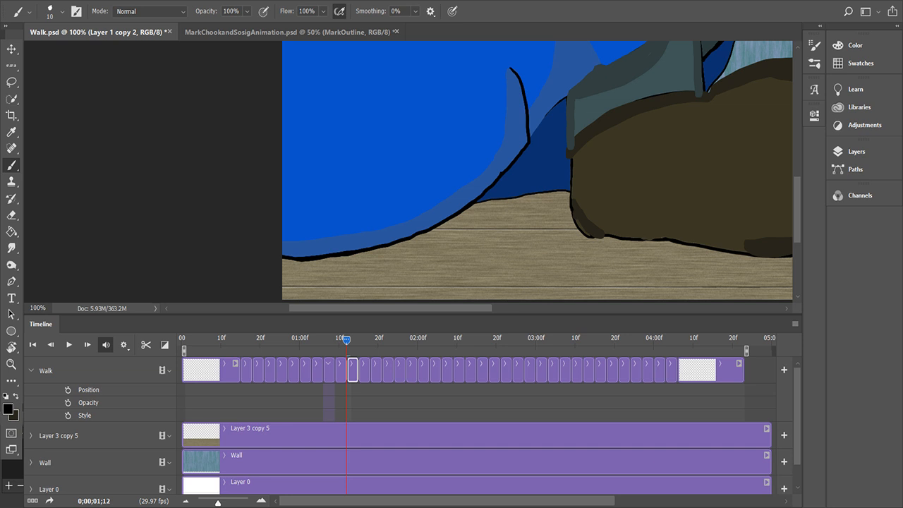
pyautogui.moveTo(569, 95); pyautogui.dragTo(531, 140)
pyautogui.moveTo(485, 202); pyautogui.dragTo(567, 191)
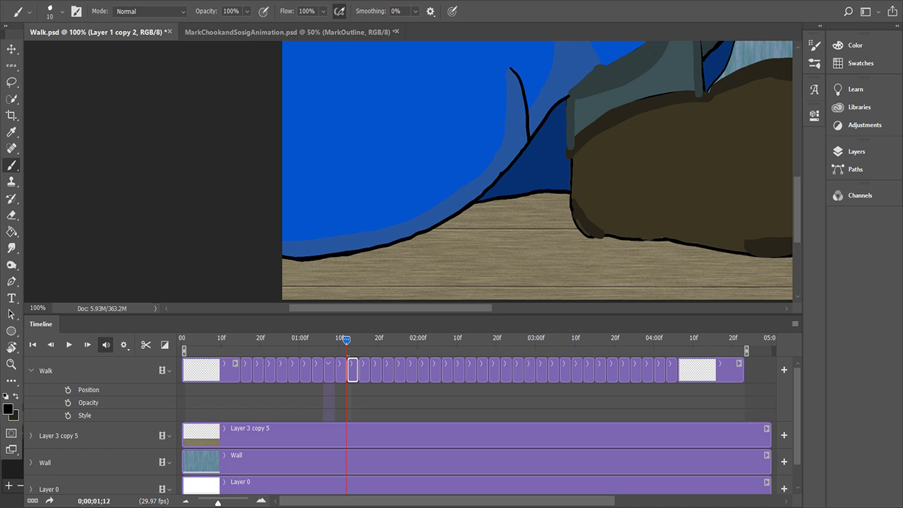
# Step: Draw the taller fold line in black and outline the trouser hem across the front sock up to the dark sock
pyautogui.scroll(4, 536, 170)
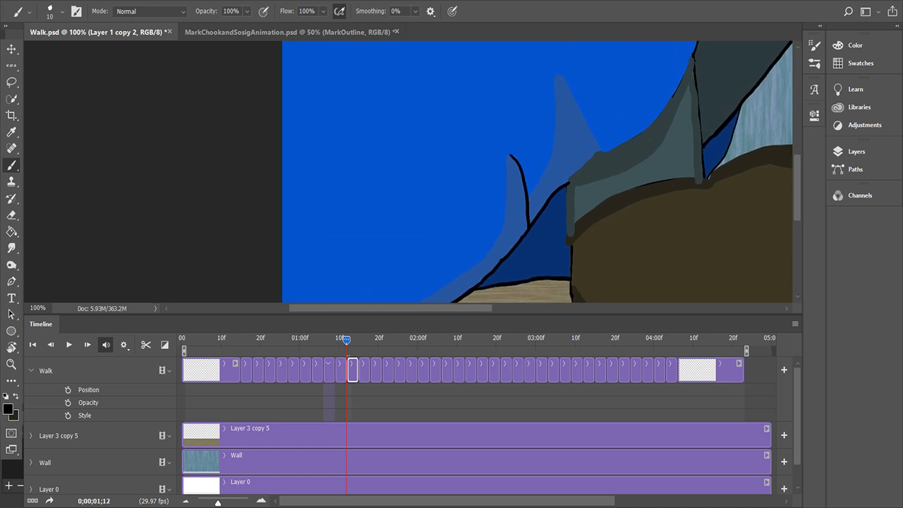
pyautogui.moveTo(557, 74); pyautogui.dragTo(599, 147)
pyautogui.moveTo(568, 184)
pyautogui.mouseDown()
pyautogui.moveTo(642, 147)
pyautogui.moveTo(676, 96)
pyautogui.mouseUp()
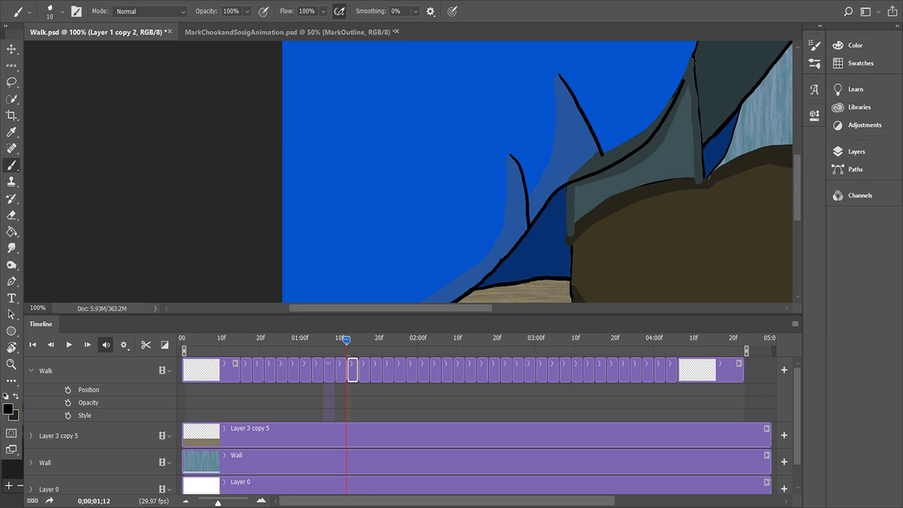
pyautogui.scroll(3, 536, 172)
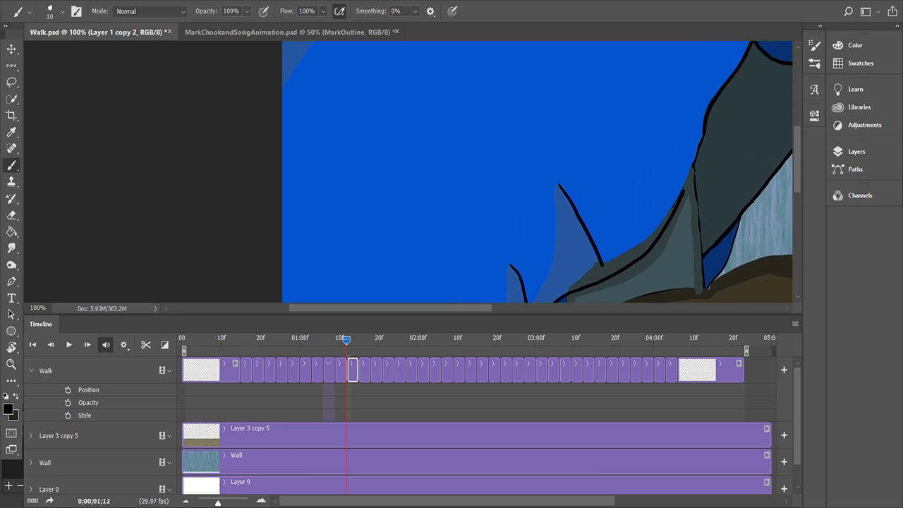
pyautogui.moveTo(703, 141); pyautogui.dragTo(684, 191)
# Step: Fill the gap below the taller fold with the sampled light blue shading and extend its black line to the hem
pyautogui.press('i')
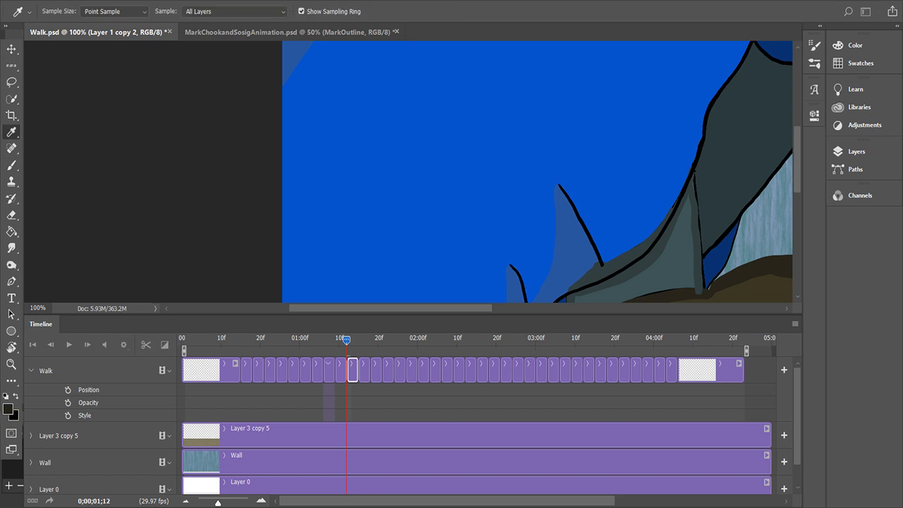
pyautogui.keyDown('alt'); pyautogui.click(570, 243); pyautogui.keyUp('alt')
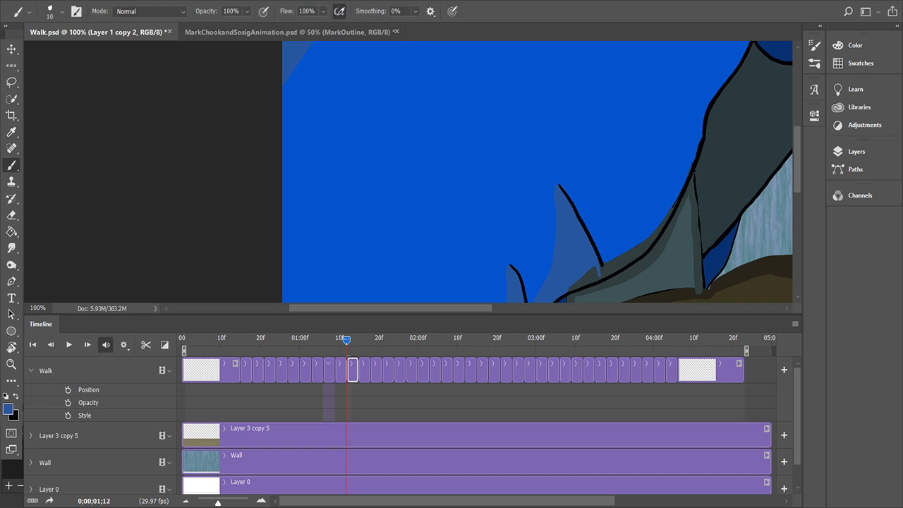
pyautogui.moveTo(591, 281)
pyautogui.mouseDown()
pyautogui.moveTo(572, 290)
pyautogui.moveTo(584, 277)
pyautogui.mouseUp()
pyautogui.press('x')
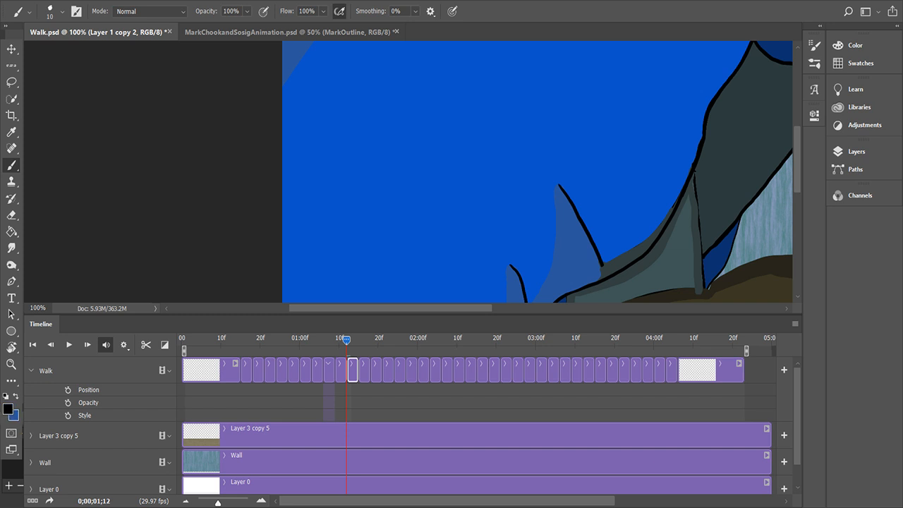
pyautogui.moveTo(602, 266); pyautogui.dragTo(604, 275)
# Step: Cover the grey shading spilling outside the front sock's upper outline with the sampled trouser blue, using a size 35 brush
pyautogui.press('x')
pyautogui.press('i')
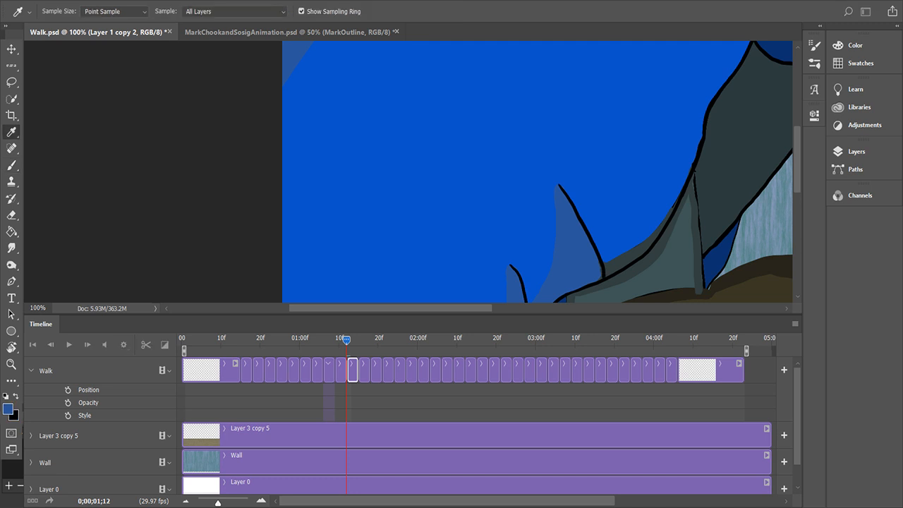
pyautogui.press('b')
pyautogui.press(']')
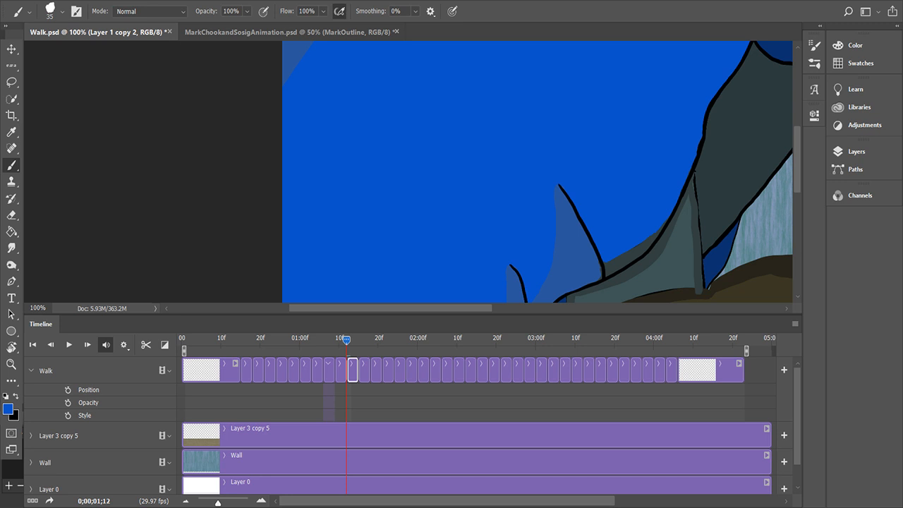
pyautogui.click(606, 258)
pyautogui.moveTo(607, 268); pyautogui.dragTo(652, 238)
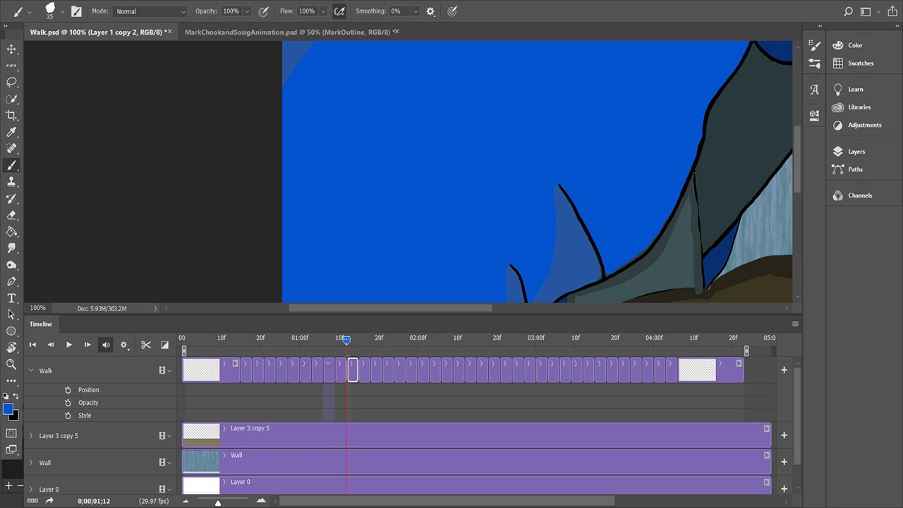
# Step: Join the base of the taller fold line to the front sock's upper outline in black with a size 10 brush
pyautogui.scroll(-4, 536, 171)
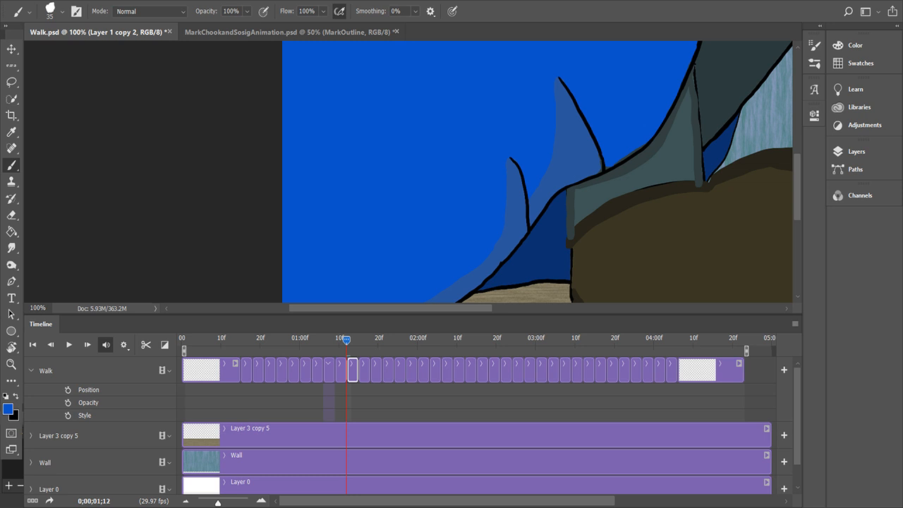
pyautogui.press('[')
pyautogui.press('[')
pyautogui.press('x')
pyautogui.moveTo(604, 167); pyautogui.dragTo(612, 168)
# Step: Outline the front sock in black along its edge with the dark sock, its short heel-side edge and the lower edge over the shoe
pyautogui.scroll(3, 536, 171)
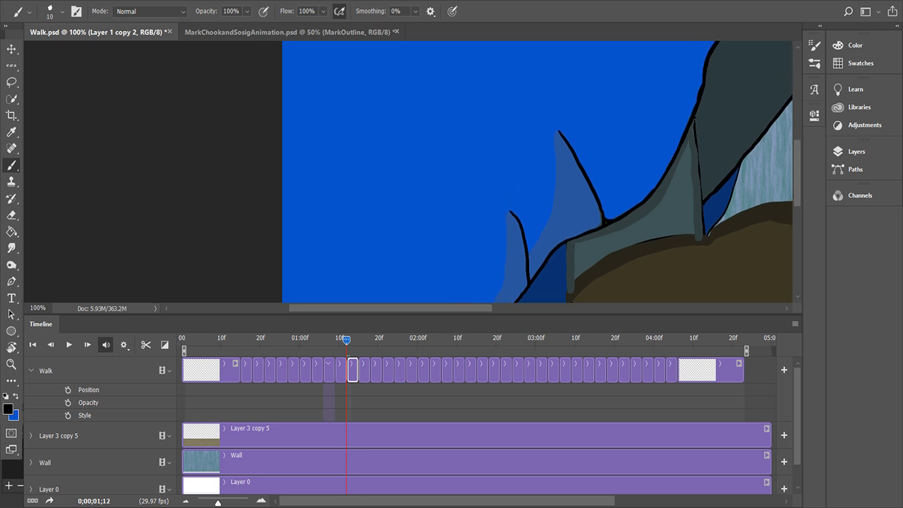
pyautogui.moveTo(694, 116); pyautogui.dragTo(704, 215)
pyautogui.scroll(-3, 536, 173)
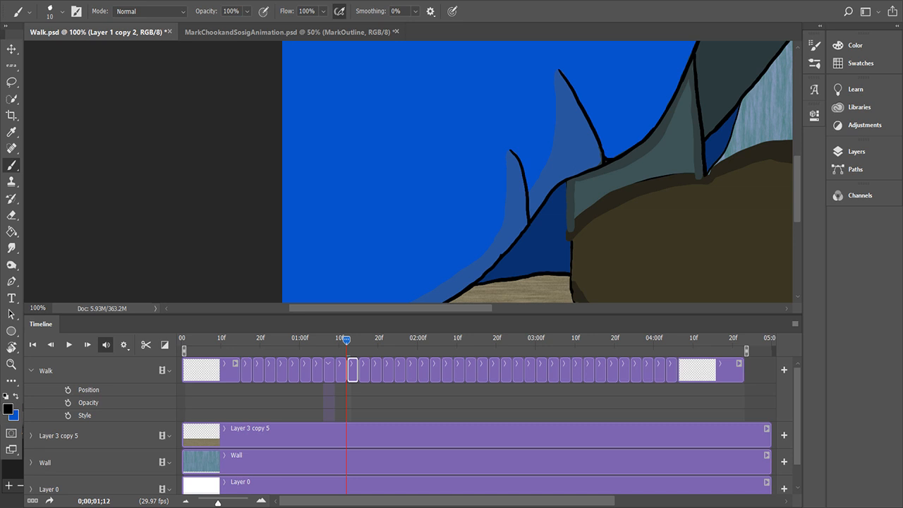
pyautogui.moveTo(567, 181)
pyautogui.mouseDown()
pyautogui.moveTo(567, 232)
pyautogui.moveTo(640, 190)
pyautogui.moveTo(702, 177)
pyautogui.mouseUp()
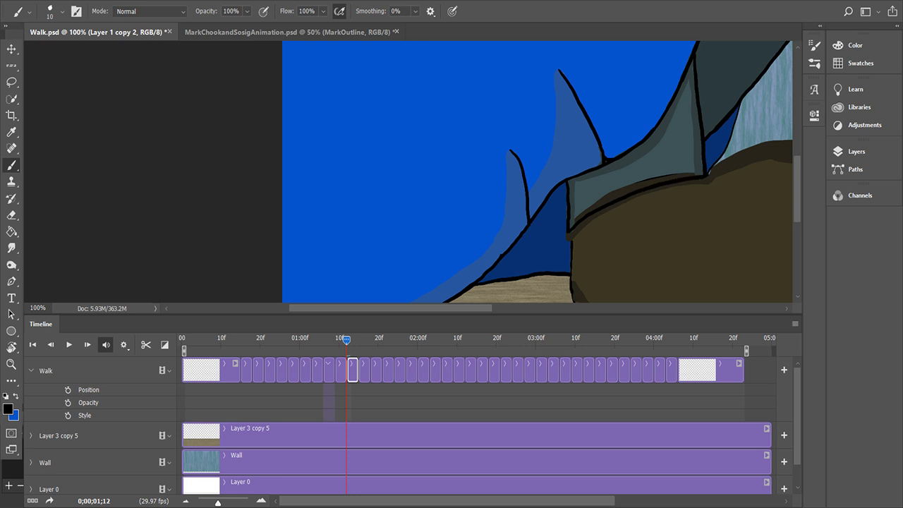
# Step: Select Layer 3 copy 5 and set up a size 20 brush with the front sock's sampled grey-green
pyautogui.click(60, 435)
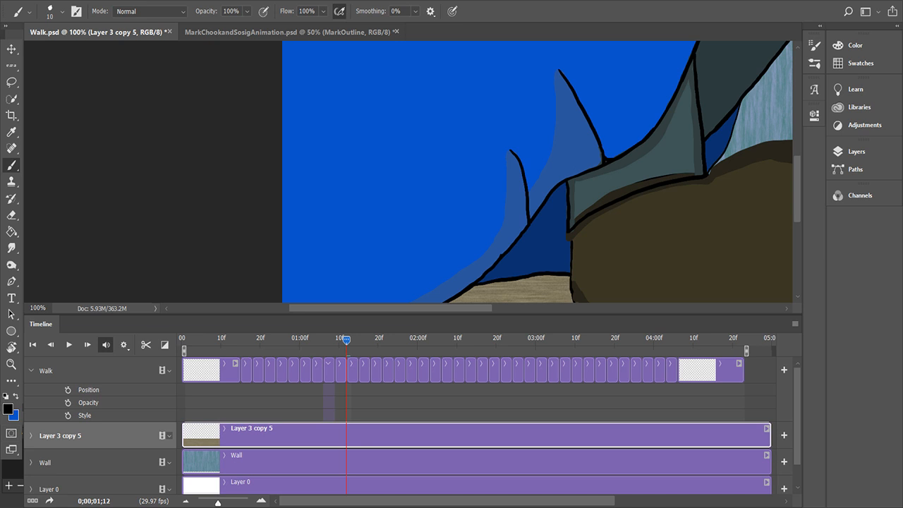
pyautogui.click(15, 396)
pyautogui.click(15, 396)
pyautogui.press('i')
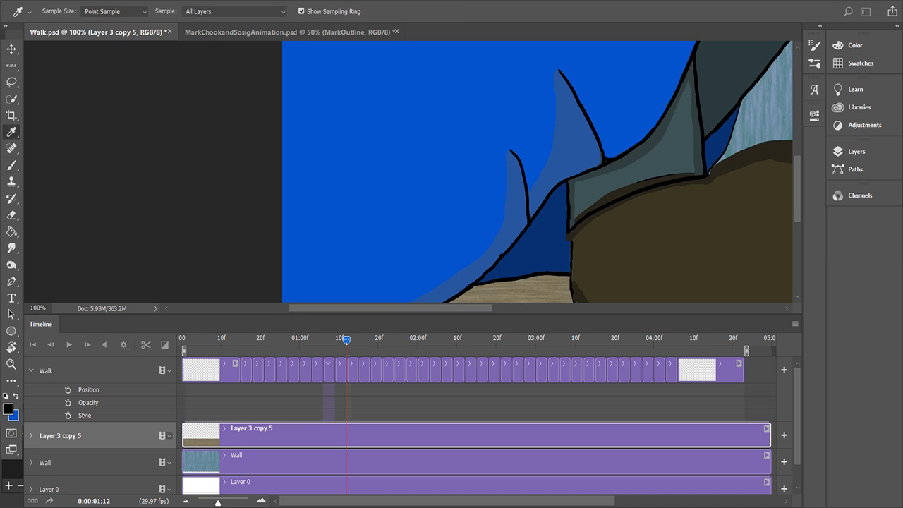
pyautogui.press('b')
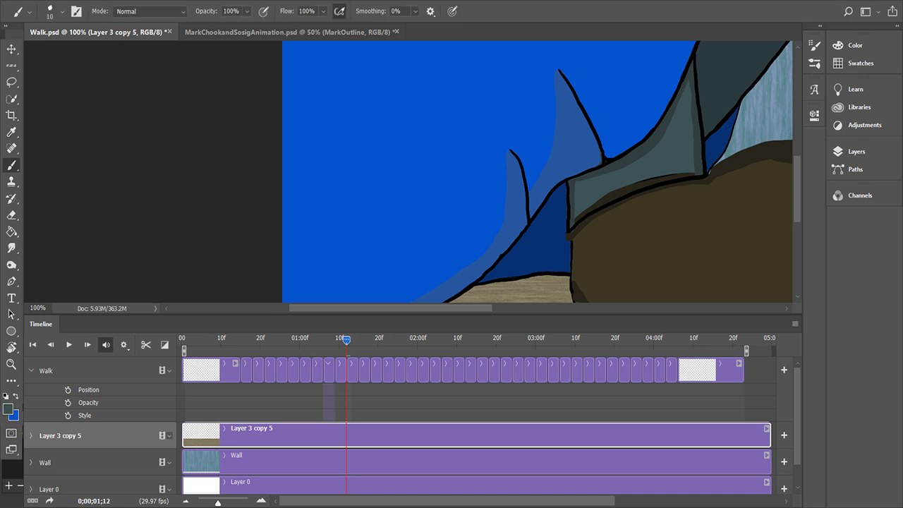
pyautogui.press(']')
pyautogui.moveTo(791, 110); pyautogui.dragTo(763, 129)
pyautogui.hotkey('ctrl', 'z')
pyautogui.moveTo(776, 118)
pyautogui.mouseDown()
pyautogui.moveTo(745, 134)
pyautogui.moveTo(768, 117)
pyautogui.mouseUp()
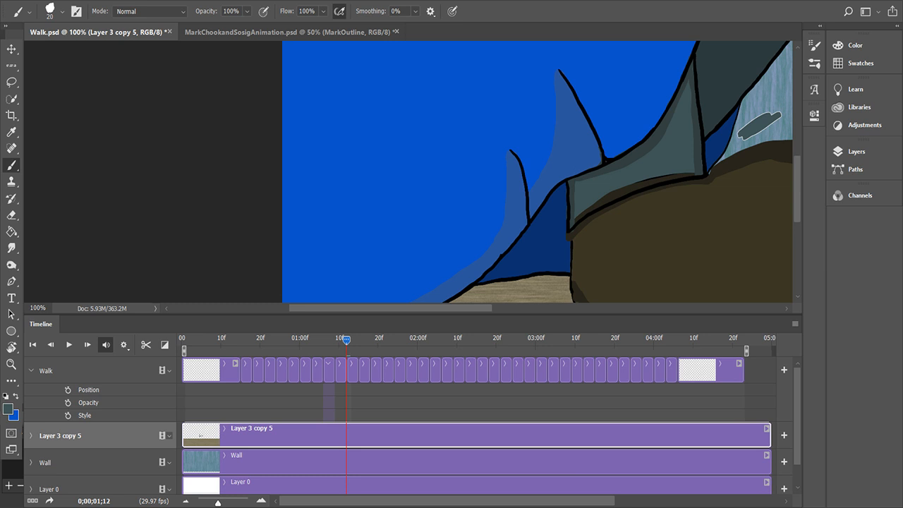
pyautogui.hotkey('ctrl', 'z')
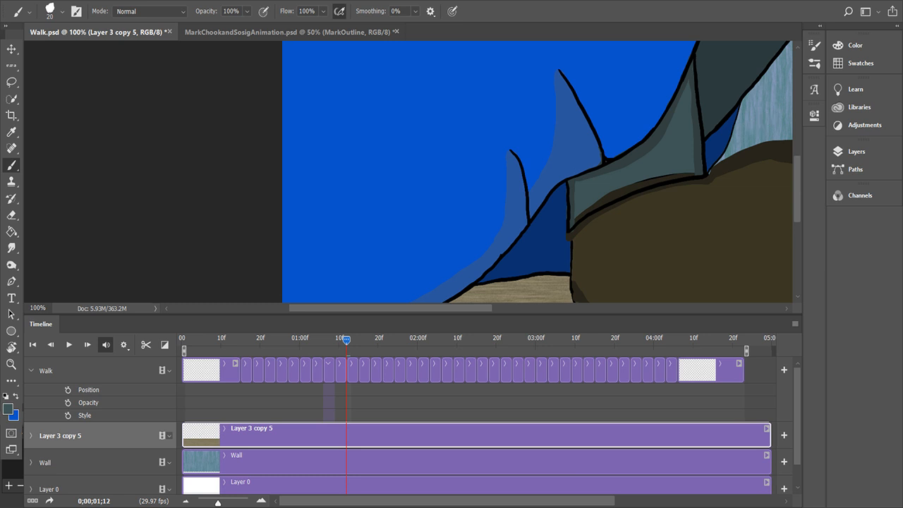
# Step: Reselect the Walk frame clip at 1;12 and compare it with the frame at 1;10
pyautogui.click(353, 371)
pyautogui.press('Left')
pyautogui.press('Left')
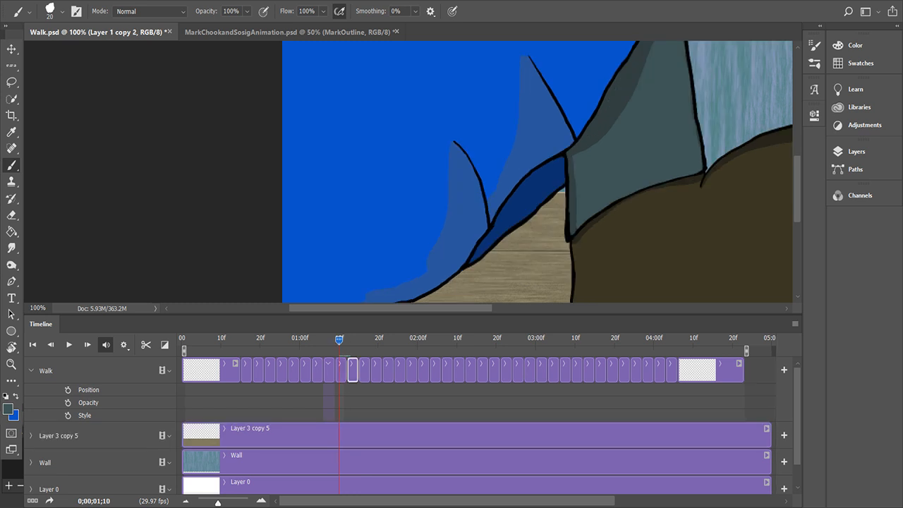
pyautogui.press('Right')
pyautogui.press('Right')
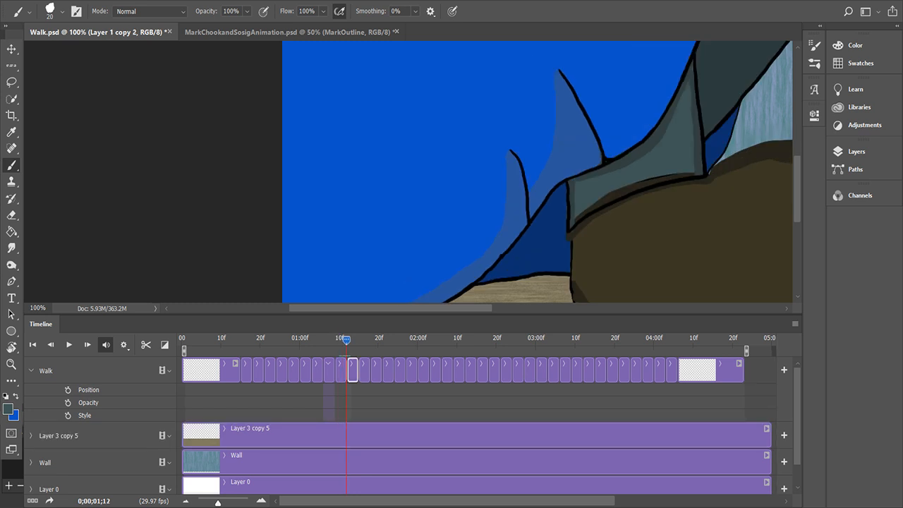
# Step: Play the Walk animation with the whole canvas in view, then return the playhead to the frame at 1;13
pyautogui.hotkey('ctrl', '-')
pyautogui.hotkey('ctrl', '-')
pyautogui.hotkey('ctrl', '-')
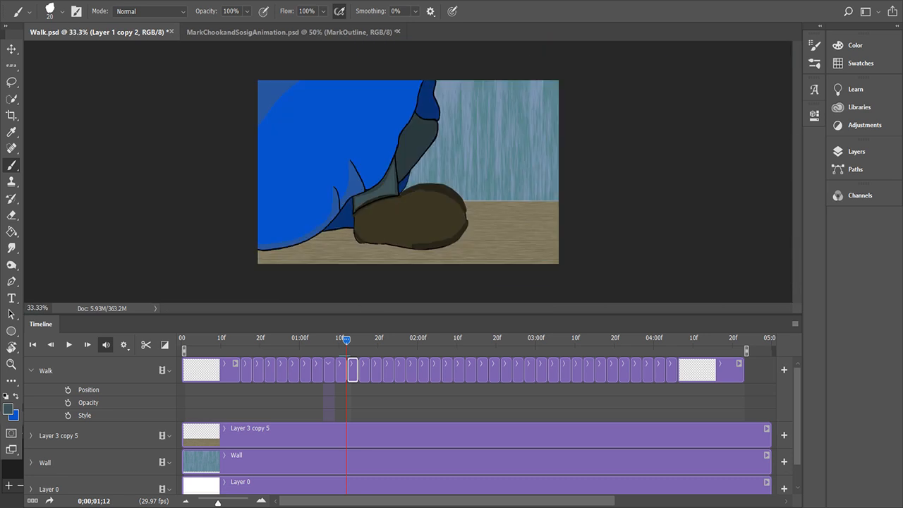
pyautogui.press('space')
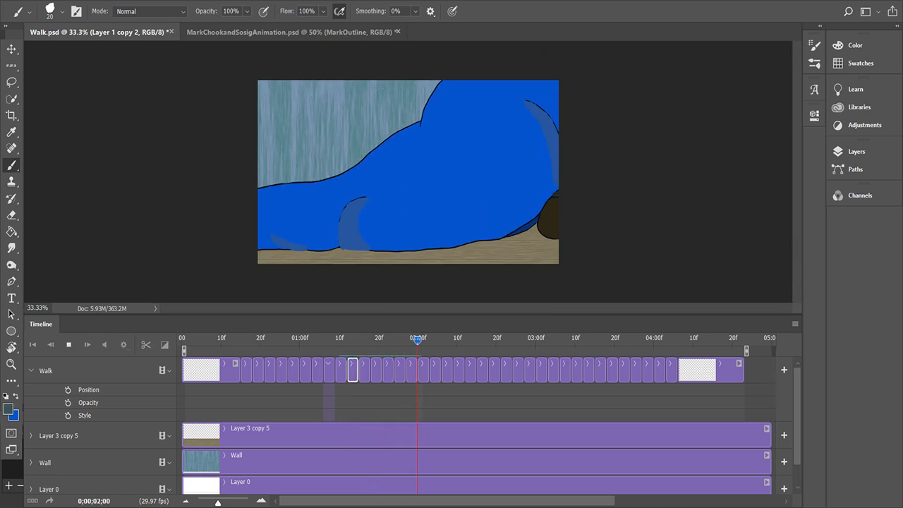
pyautogui.press('space')
pyautogui.click(351, 339)
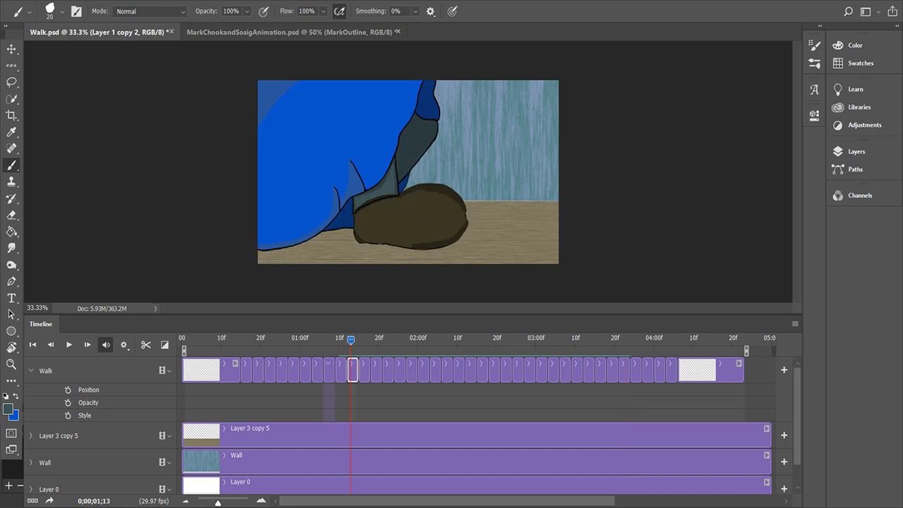
# Step: Paint the sampled grey-green over the darker shading and stray line along the front sock's inner and lower edges
pyautogui.hotkey('ctrl', '+')
pyautogui.hotkey('ctrl', '+')
pyautogui.hotkey('ctrl', '+')
pyautogui.hotkey('ctrl', '+')
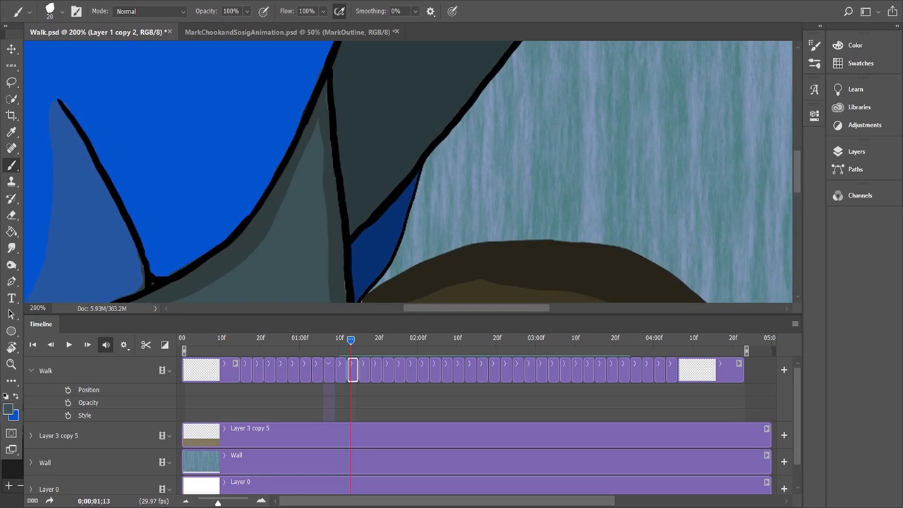
pyautogui.moveTo(325, 165); pyautogui.dragTo(332, 286)
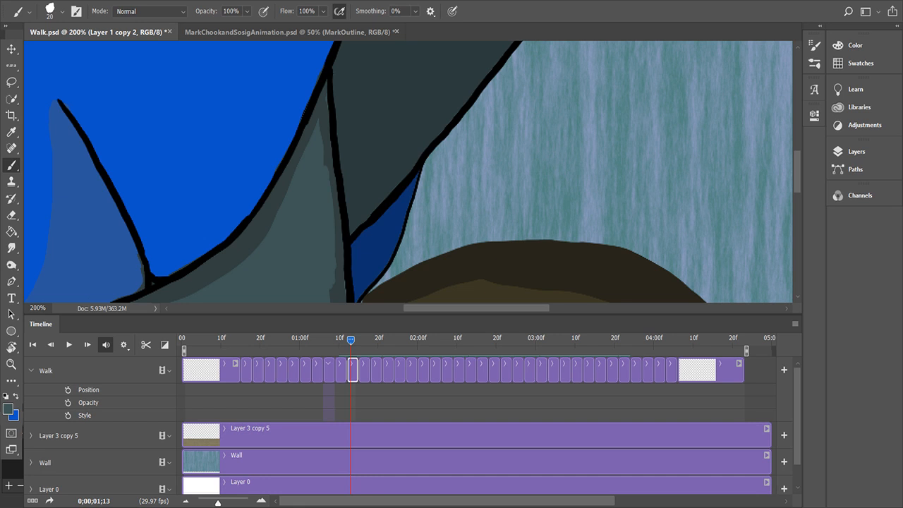
pyautogui.scroll(-6, 408, 172)
pyautogui.scroll(3, 407, 171)
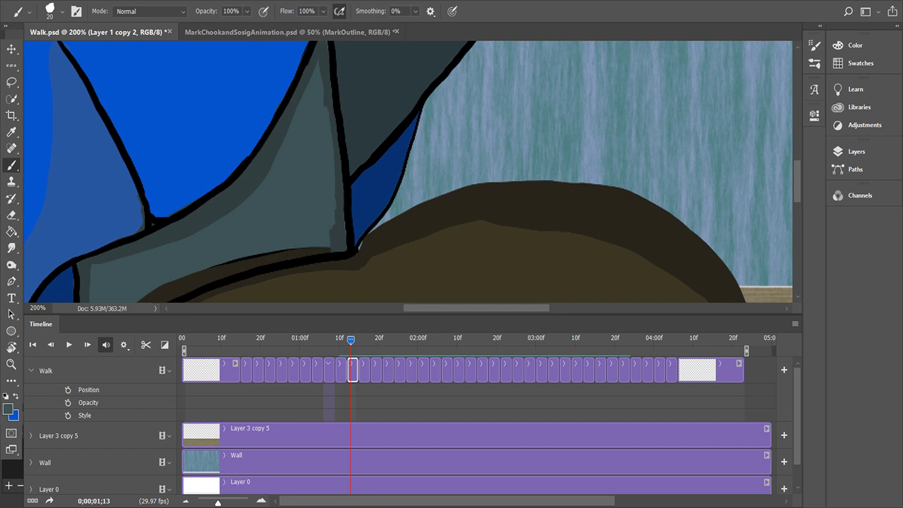
pyautogui.moveTo(333, 210)
pyautogui.mouseDown()
pyautogui.moveTo(336, 245)
pyautogui.moveTo(213, 262)
pyautogui.mouseUp()
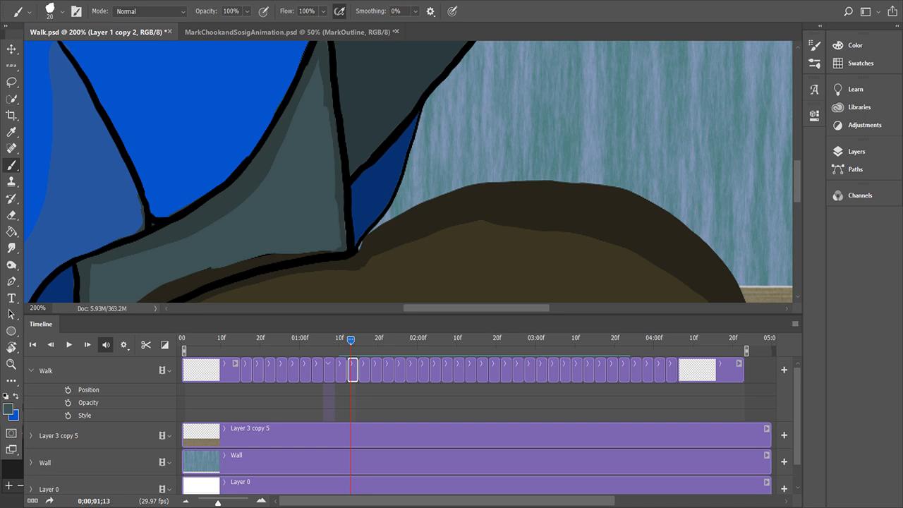
# Step: Cover the remaining dark shading beside the line separating the front and dark socks, using a size 9 grey-green brush
pyautogui.press('[')
pyautogui.press('[')
pyautogui.moveTo(322, 49); pyautogui.dragTo(325, 107)
pyautogui.moveTo(328, 66); pyautogui.dragTo(335, 170)
pyautogui.moveTo(335, 121)
pyautogui.mouseDown()
pyautogui.moveTo(343, 248)
pyautogui.moveTo(325, 252)
pyautogui.mouseUp()
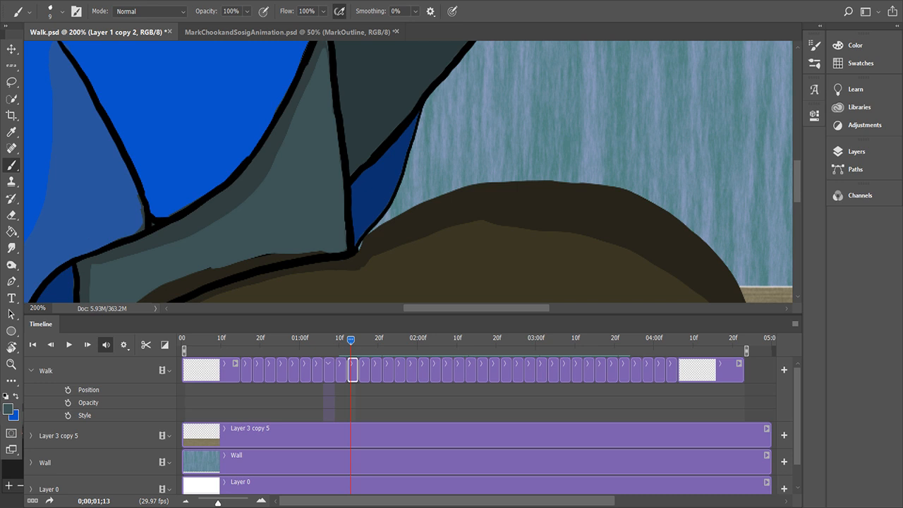
# Step: Fill the brown gap between the front sock and its lower black outline with grey-green
pyautogui.scroll(-3, 409, 172)
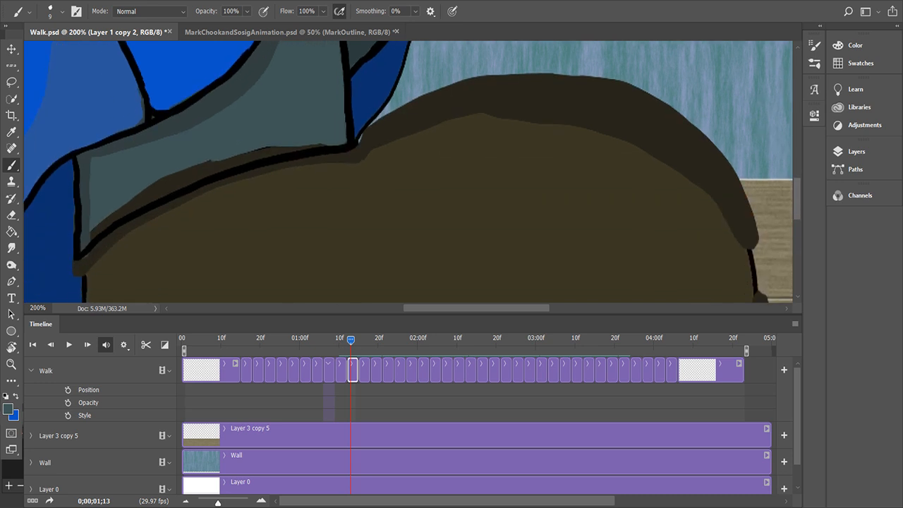
pyautogui.hscroll(-3, 408, 172)
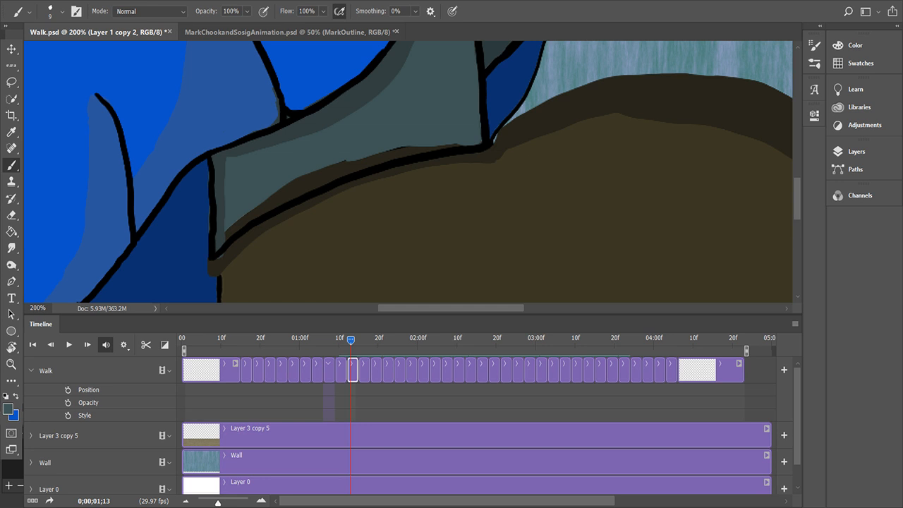
pyautogui.moveTo(225, 236); pyautogui.dragTo(360, 160)
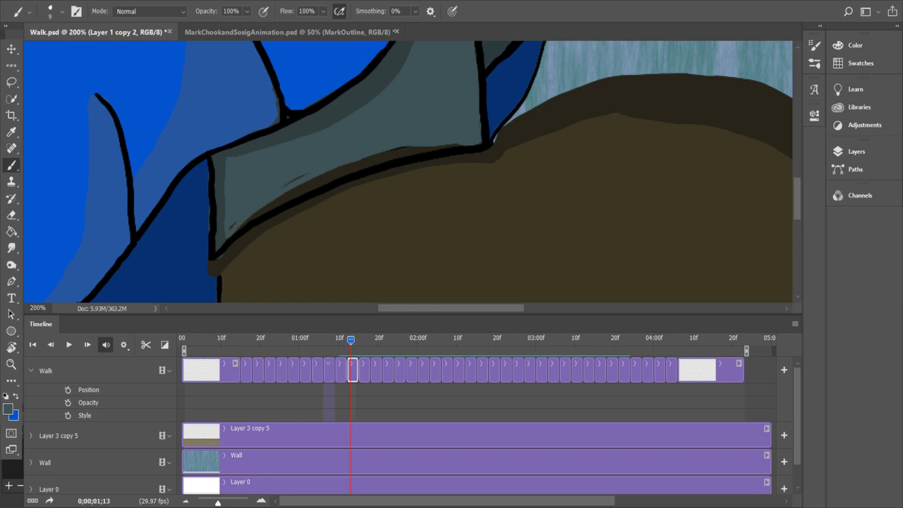
pyautogui.moveTo(307, 177); pyautogui.dragTo(285, 186)
pyautogui.moveTo(246, 222)
pyautogui.mouseDown()
pyautogui.moveTo(389, 151)
pyautogui.moveTo(282, 195)
pyautogui.mouseUp()
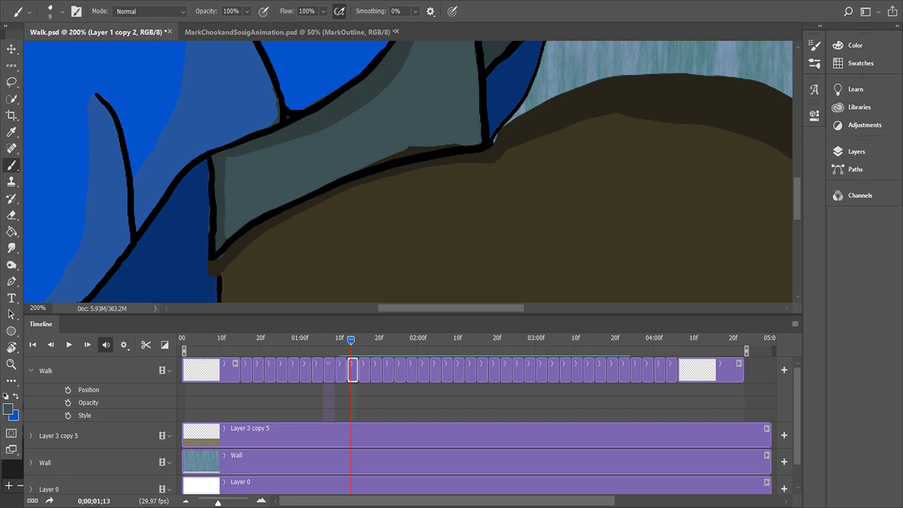
pyautogui.moveTo(460, 146)
pyautogui.mouseDown()
pyautogui.moveTo(369, 165)
pyautogui.moveTo(438, 150)
pyautogui.mouseUp()
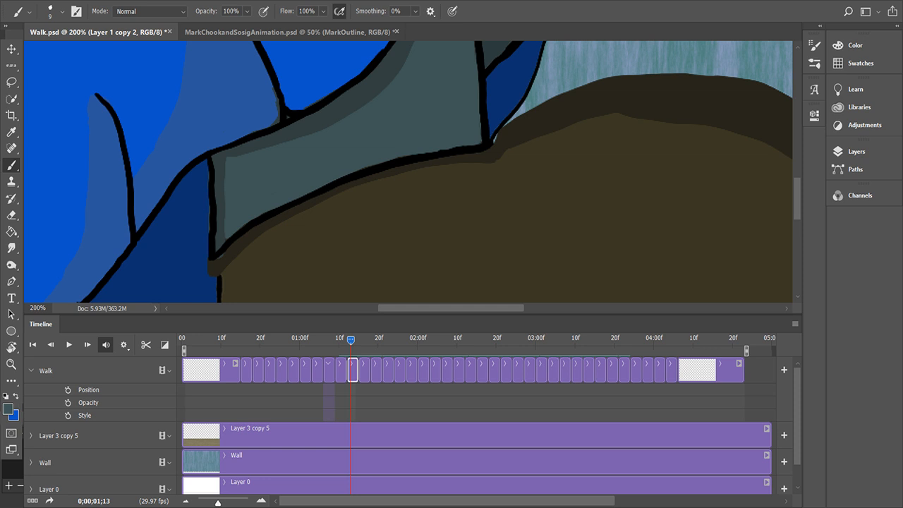
# Step: Trim the black blob where the taller fold meets the front sock's outline, using the sampled trouser blue
pyautogui.press('i')
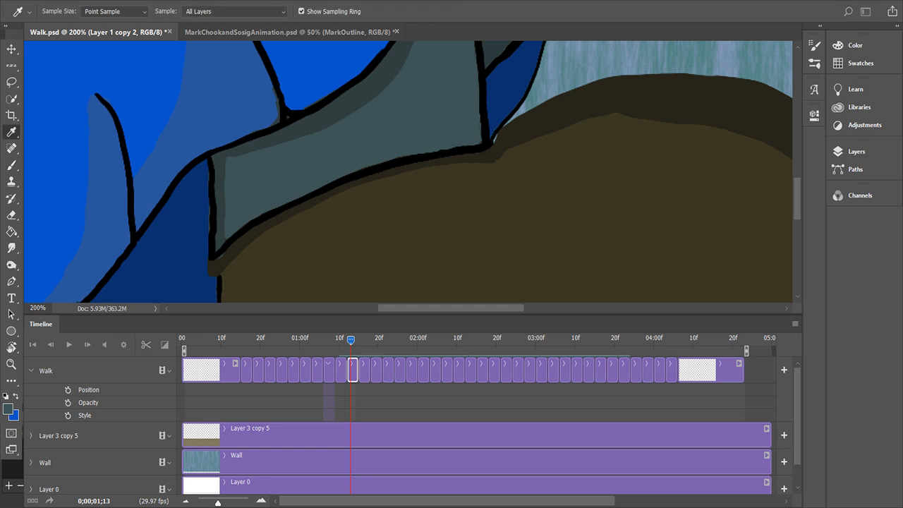
pyautogui.press('b')
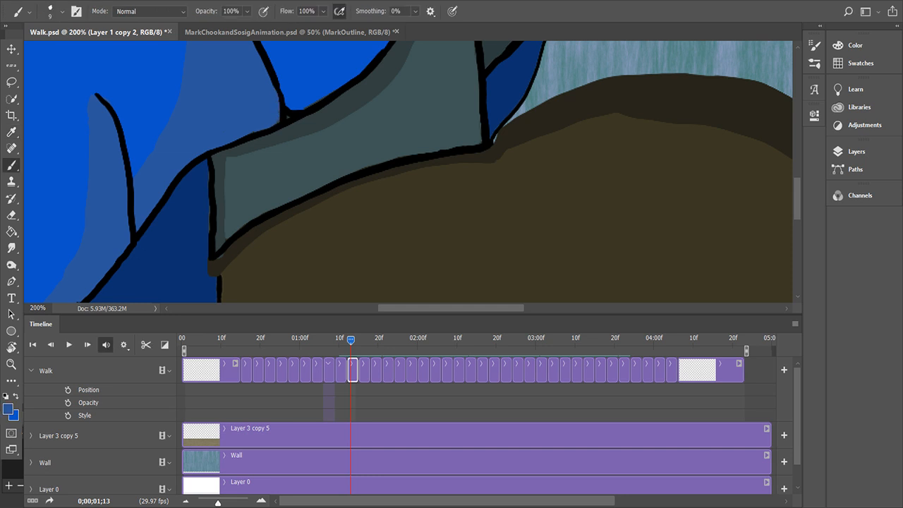
pyautogui.press('i')
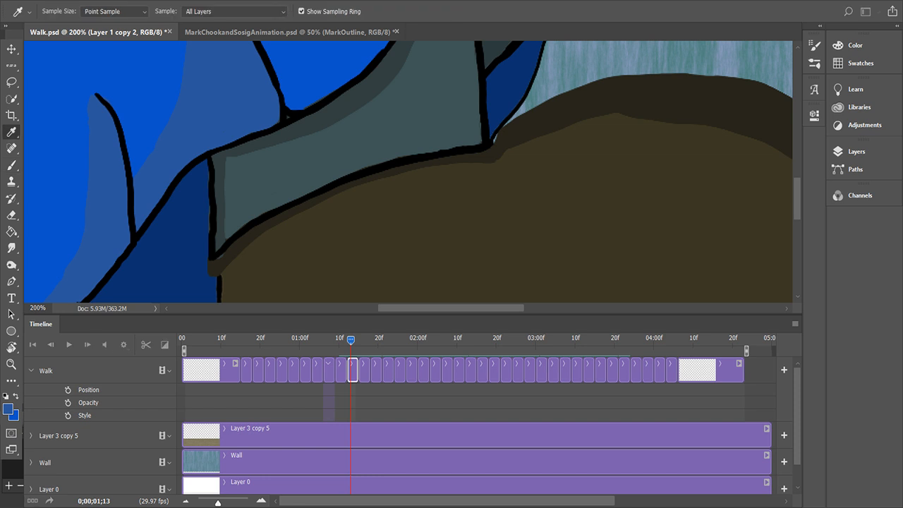
pyautogui.press('b')
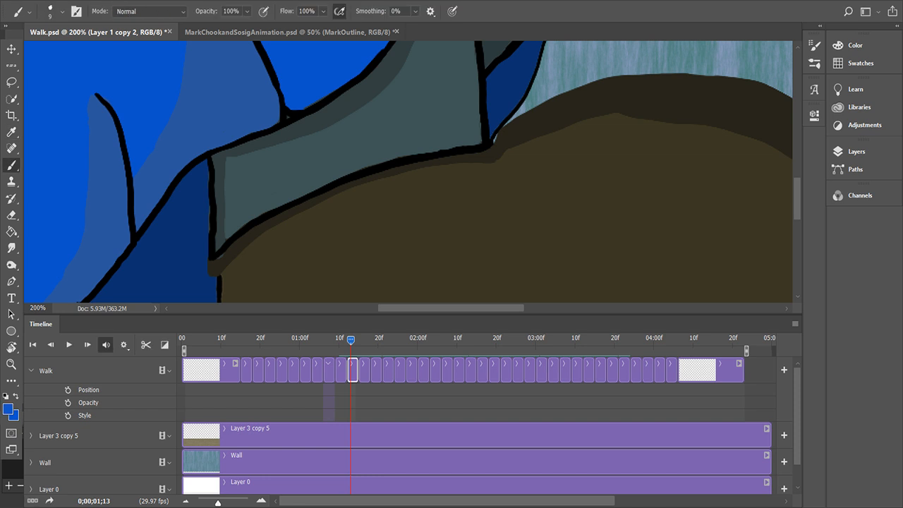
pyautogui.moveTo(290, 110); pyautogui.dragTo(349, 78)
# Step: Thicken the outer edge of the small dark blue cuff behind the socks with the sampled black
pyautogui.press('i')
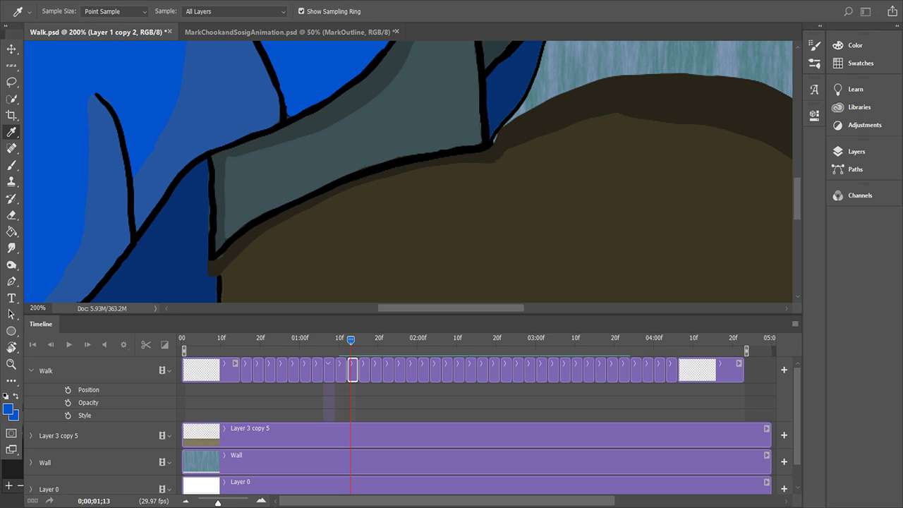
pyautogui.keyDown('alt'); pyautogui.click(285, 117); pyautogui.keyUp('alt')
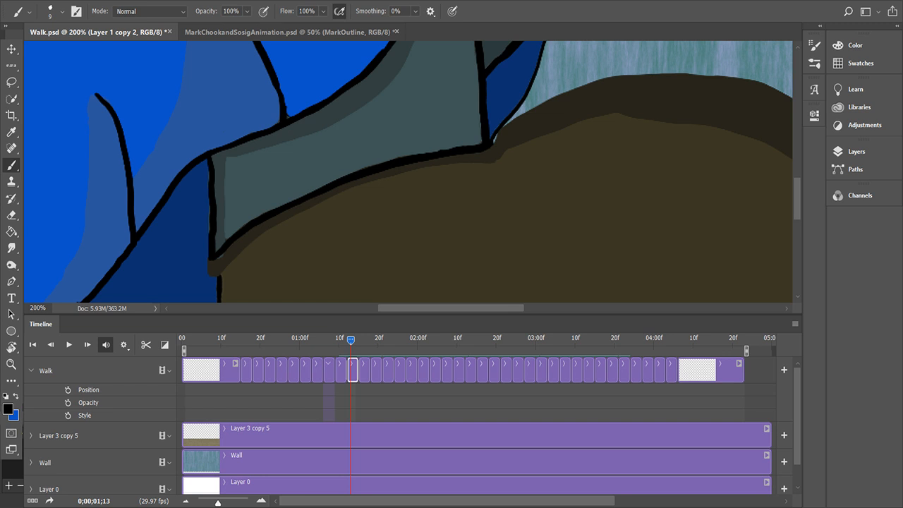
pyautogui.scroll(5, 409, 172)
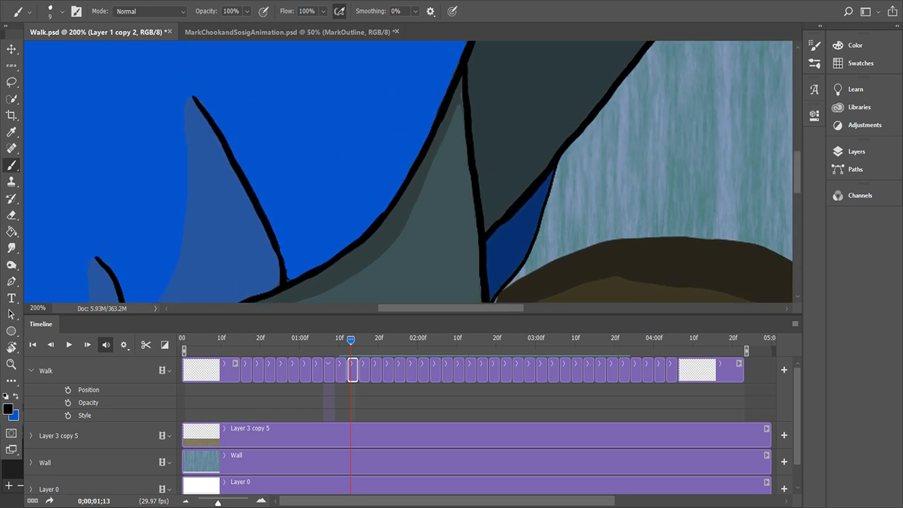
pyautogui.moveTo(554, 175)
pyautogui.mouseDown()
pyautogui.moveTo(547, 210)
pyautogui.moveTo(496, 299)
pyautogui.mouseUp()
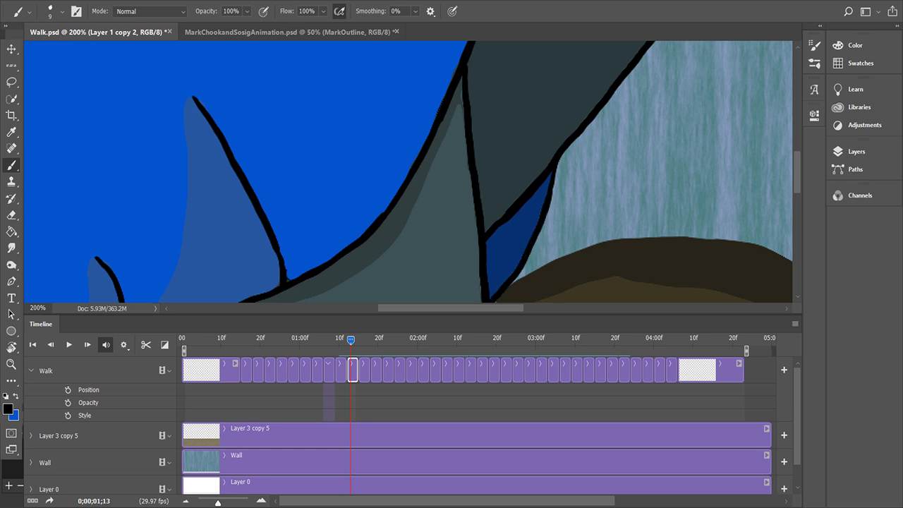
# Step: Sample the dark blue of the trouser lining, and thicken the black outline down the shoe's back edge from the front sock's corner
pyautogui.scroll(-5, 409, 172)
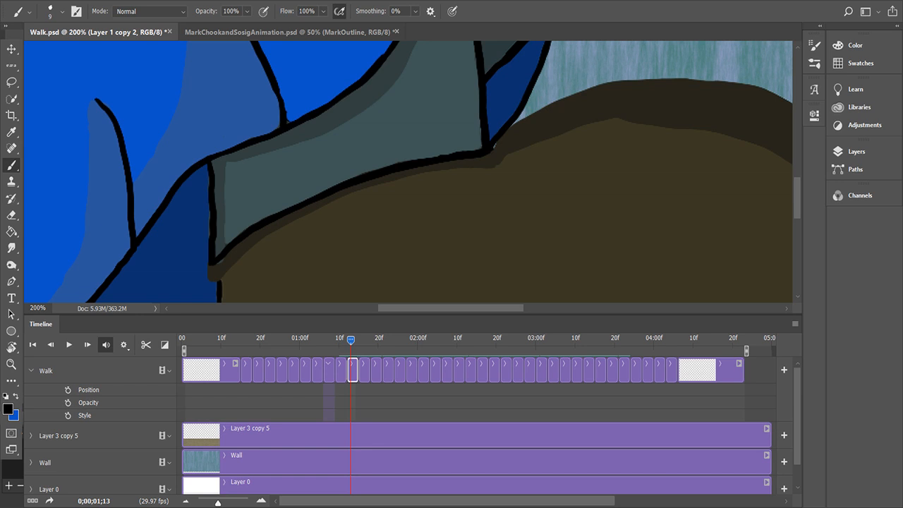
pyautogui.press('x')
pyautogui.press('i')
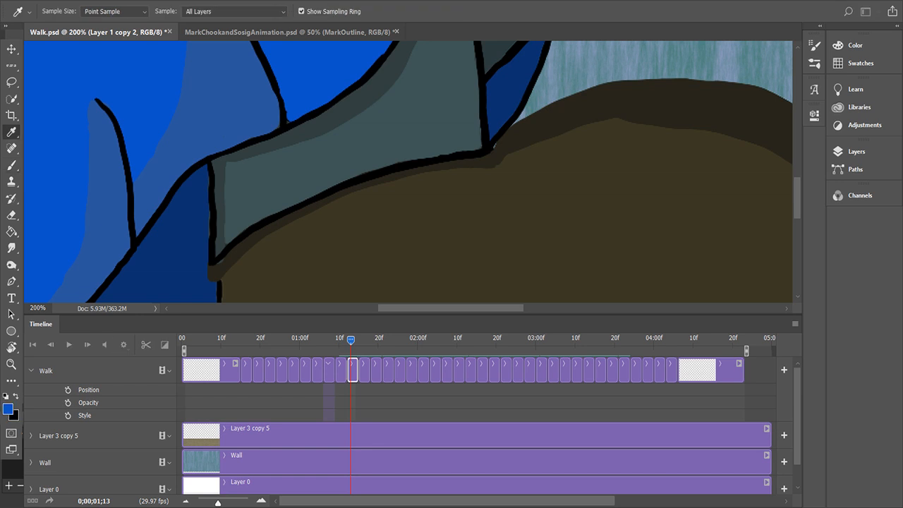
pyautogui.press('b')
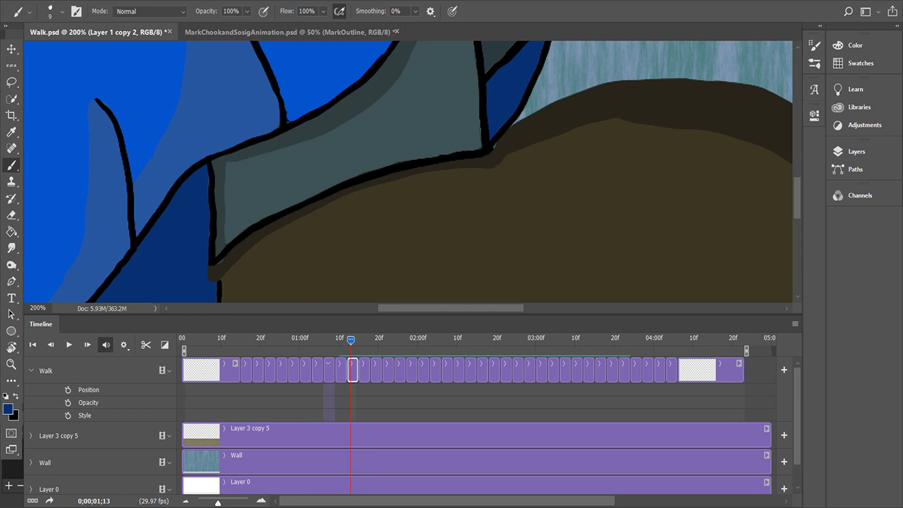
pyautogui.scroll(-3, 409, 171)
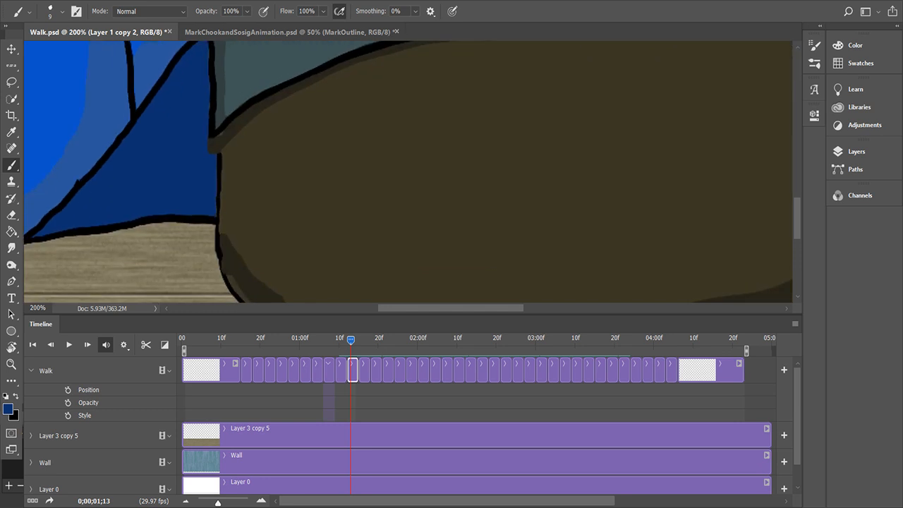
pyautogui.press('x')
pyautogui.moveTo(215, 134)
pyautogui.mouseDown()
pyautogui.moveTo(214, 241)
pyautogui.moveTo(237, 303)
pyautogui.mouseUp()
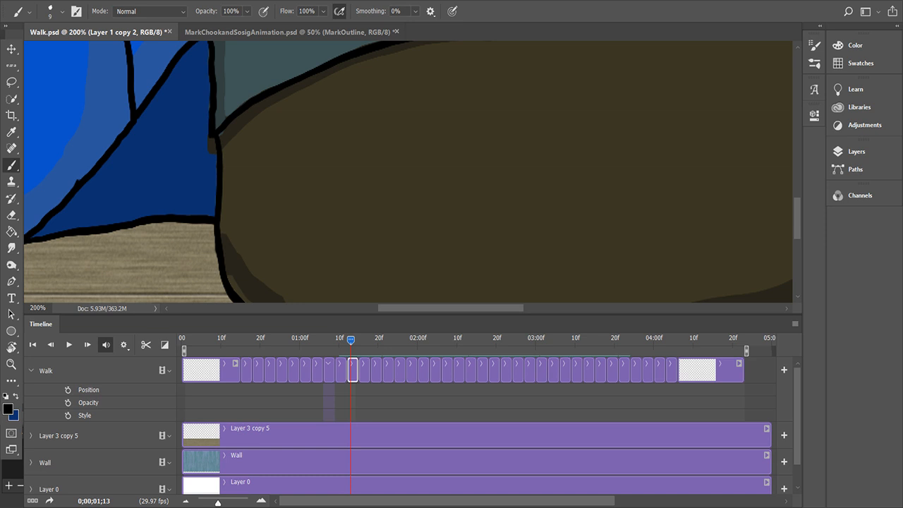
# Step: Cover the brown remnant beneath the front sock's lower corner with the sampled dark blue
pyautogui.press('x')
pyautogui.hotkey('ctrl', '-')
pyautogui.hotkey('ctrl', '-')
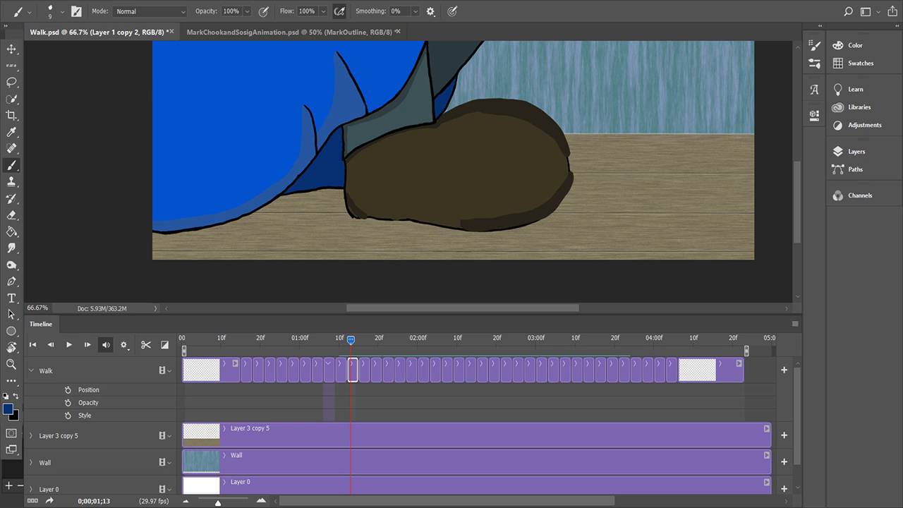
pyautogui.hotkey('ctrl', '-')
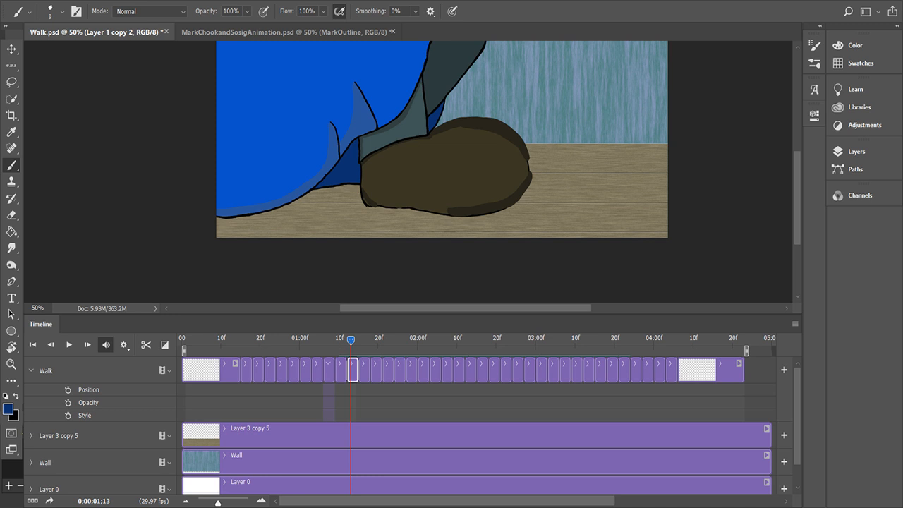
pyautogui.hotkey('ctrl', '+')
pyautogui.hotkey('ctrl', '+')
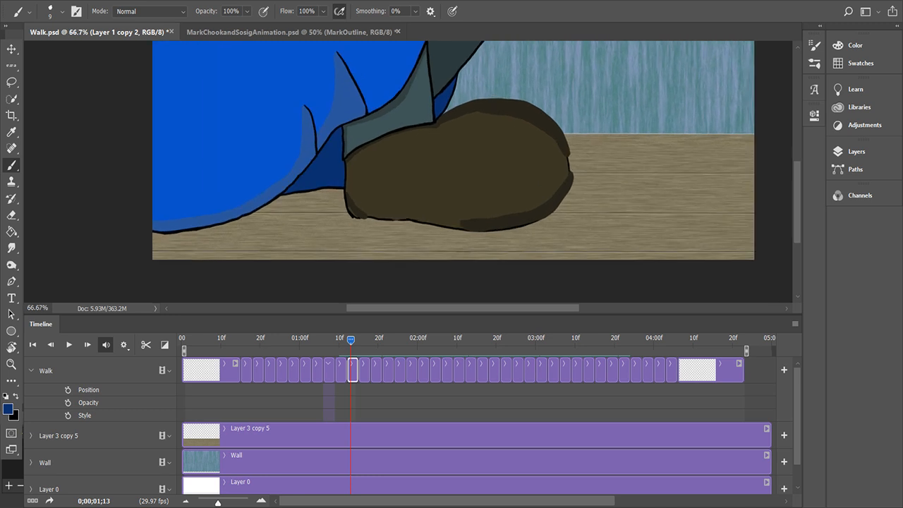
pyautogui.hotkey('ctrl', '+')
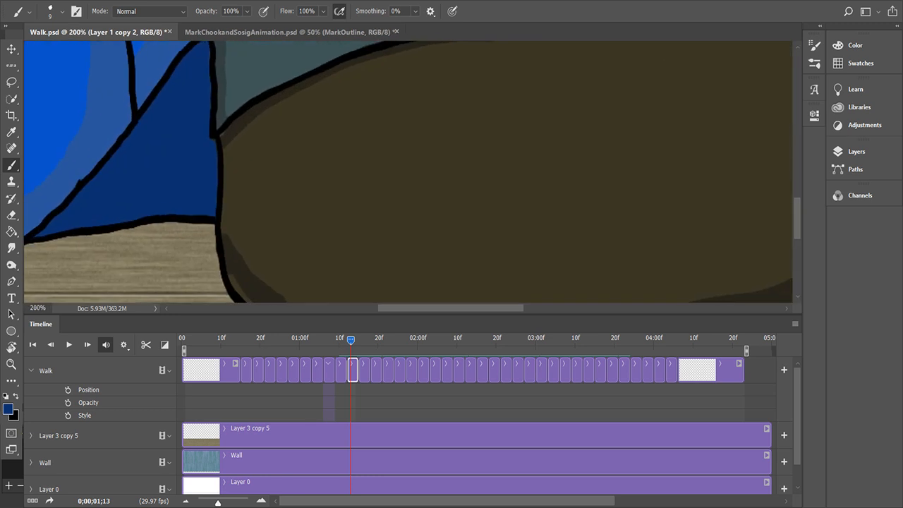
pyautogui.hotkey('ctrl', '-')
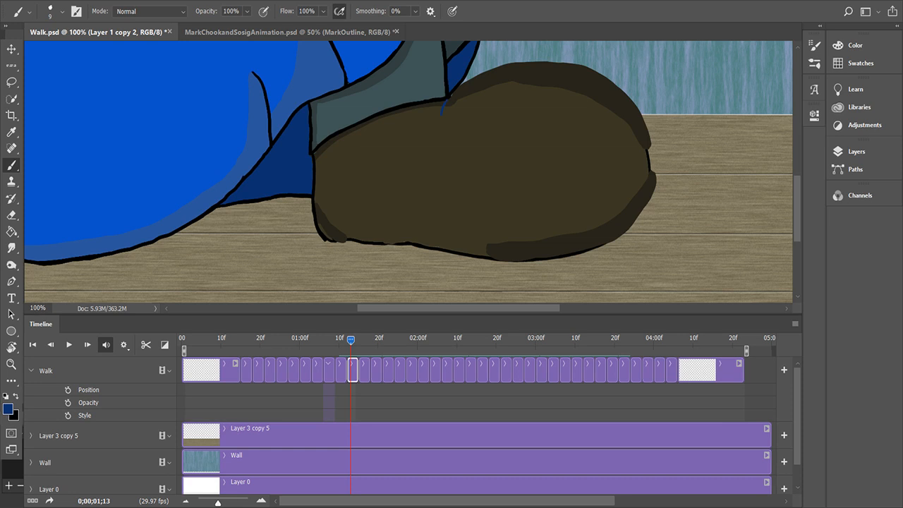
pyautogui.press('x')
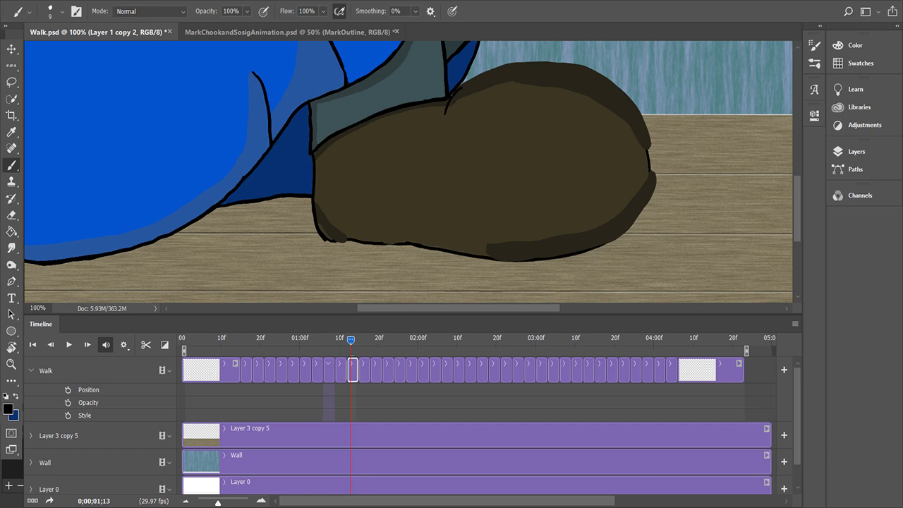
pyautogui.hotkey('ctrl', 'z')
pyautogui.hotkey('ctrl', '+')
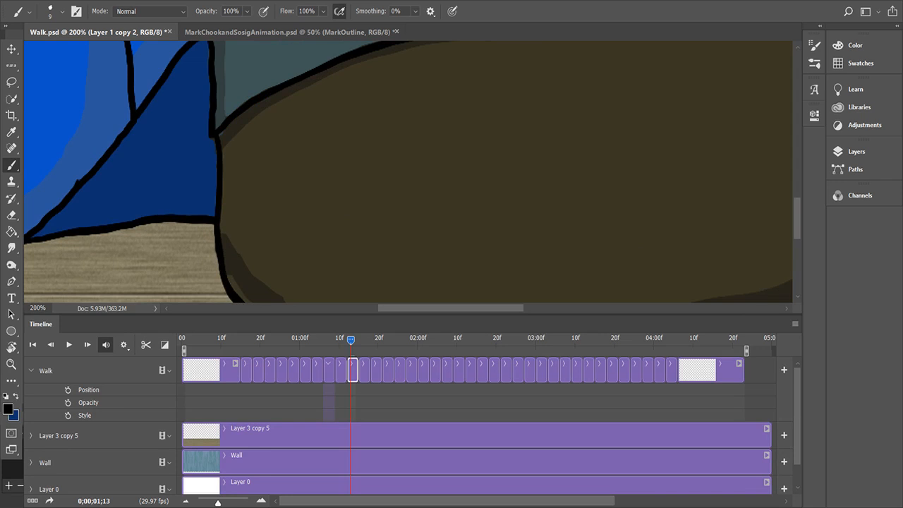
# Step: Sample the shoe's dark brown shading, and redraw the black outline along the underside of the heel
pyautogui.press('x')
pyautogui.press('i')
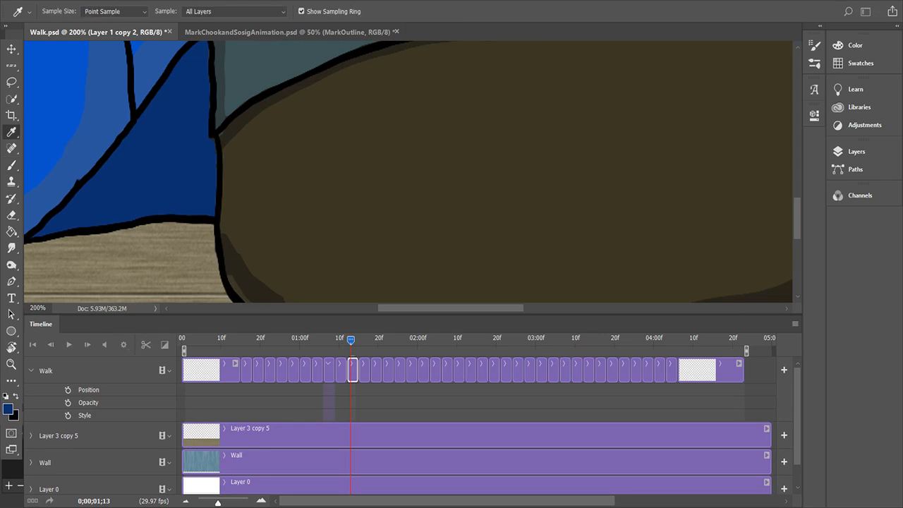
pyautogui.keyDown('alt'); pyautogui.click(244, 271); pyautogui.keyUp('alt')
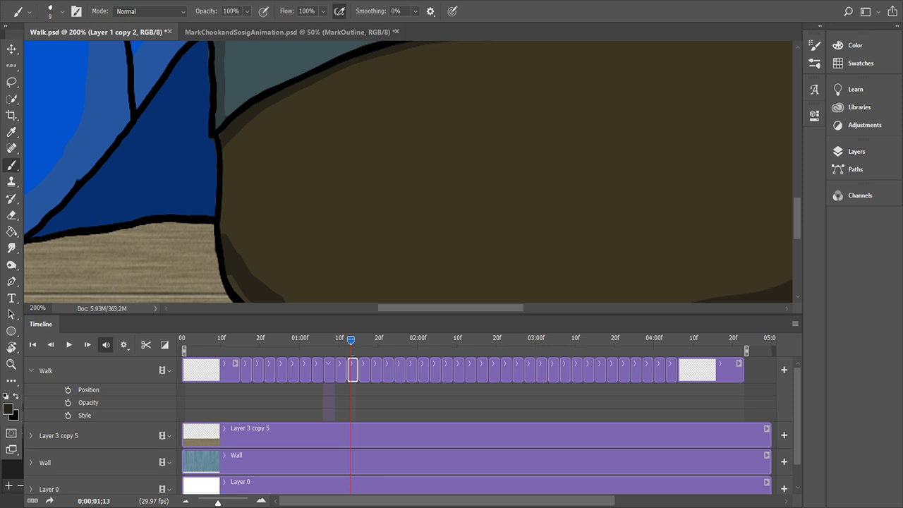
pyautogui.scroll(-5, 409, 171)
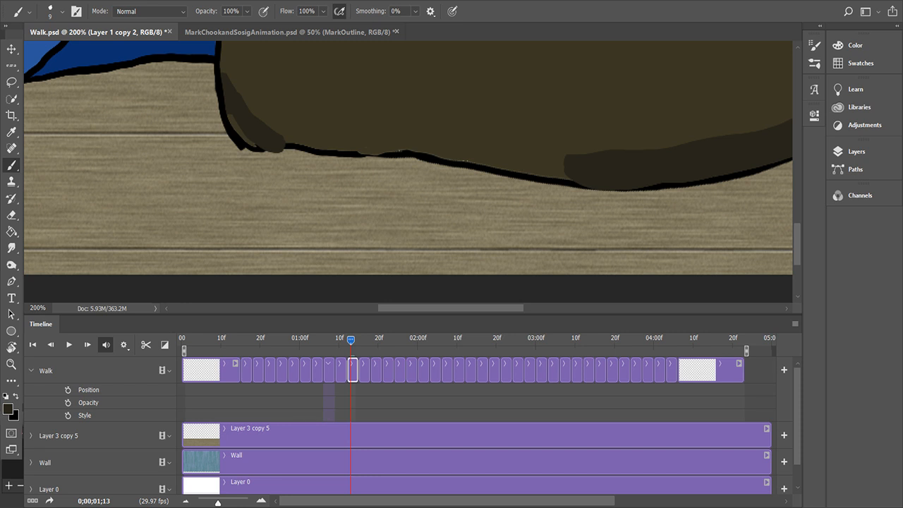
pyautogui.moveTo(350, 340)
pyautogui.mouseDown()
pyautogui.moveTo(473, 340)
pyautogui.moveTo(351, 340)
pyautogui.mouseUp()
pyautogui.moveTo(240, 148); pyautogui.dragTo(294, 149)
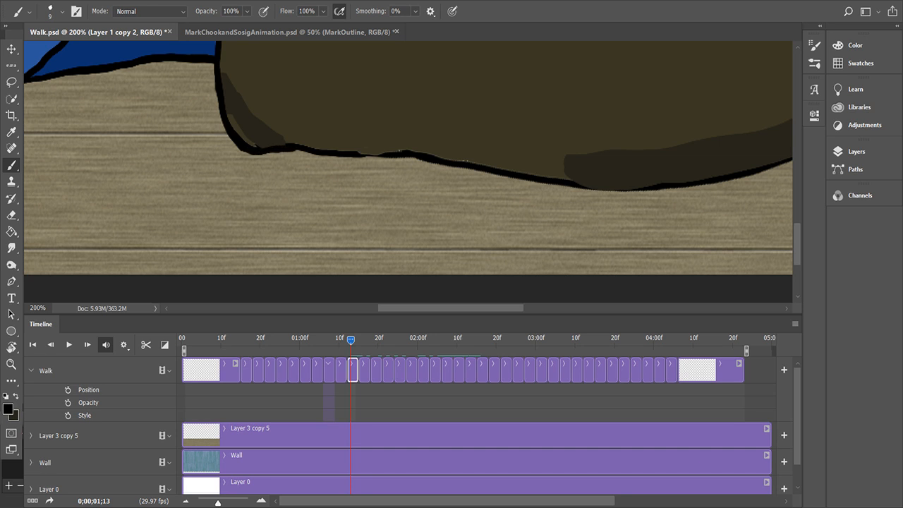
# Step: Play back the Walk animation from near its start with the whole canvas in view to check the cleaned-up frames
pyautogui.press('space')
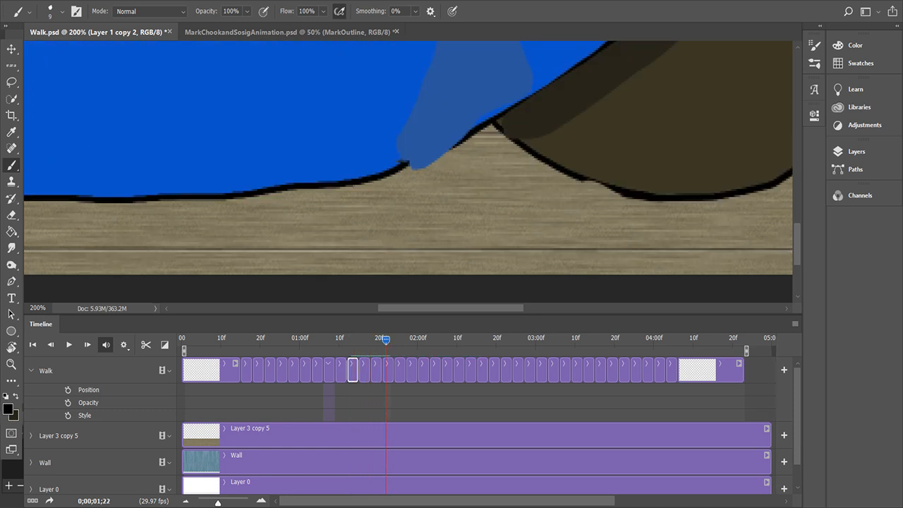
pyautogui.press('Left')
pyautogui.hotkey('ctrl', '-')
pyautogui.hotkey('ctrl', '-')
pyautogui.hotkey('ctrl', '-')
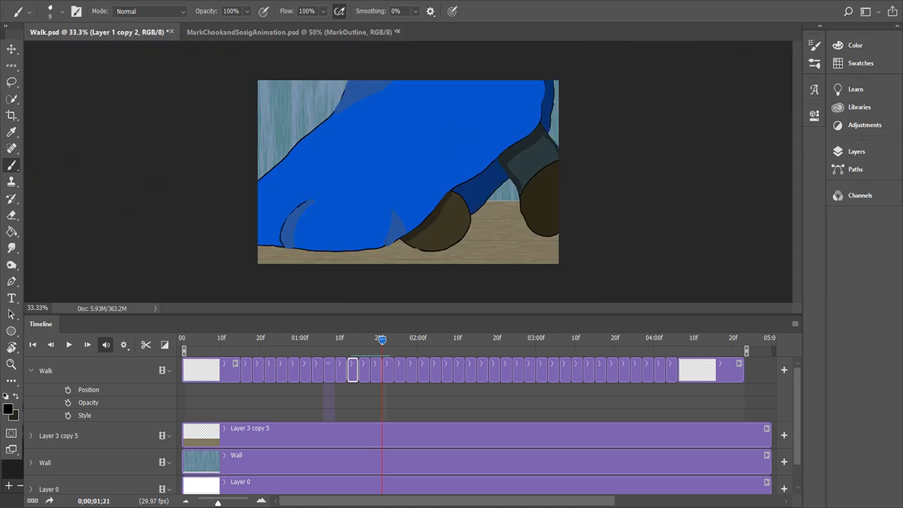
pyautogui.moveTo(382, 340); pyautogui.dragTo(211, 340)
pyautogui.press('space')
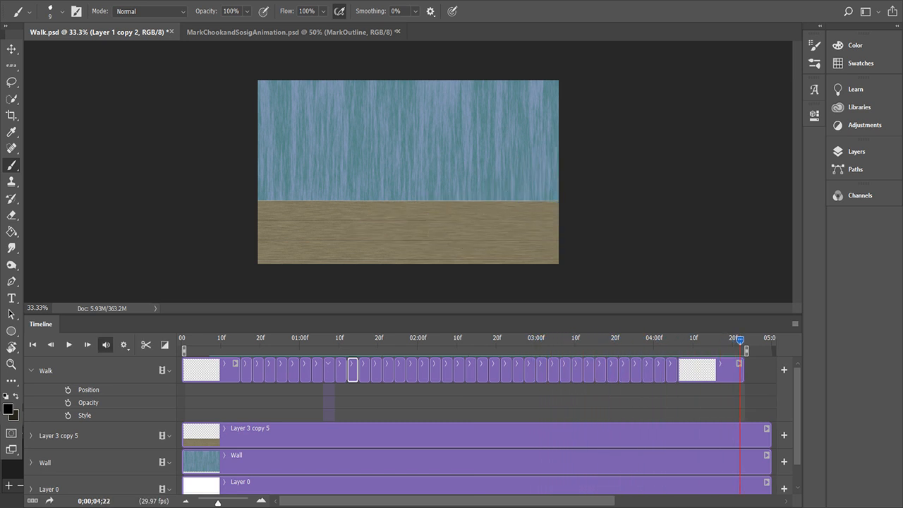
# Step: Save Walk.psd and move the playhead to 0;00;01;10
pyautogui.hotkey('ctrl', 's')
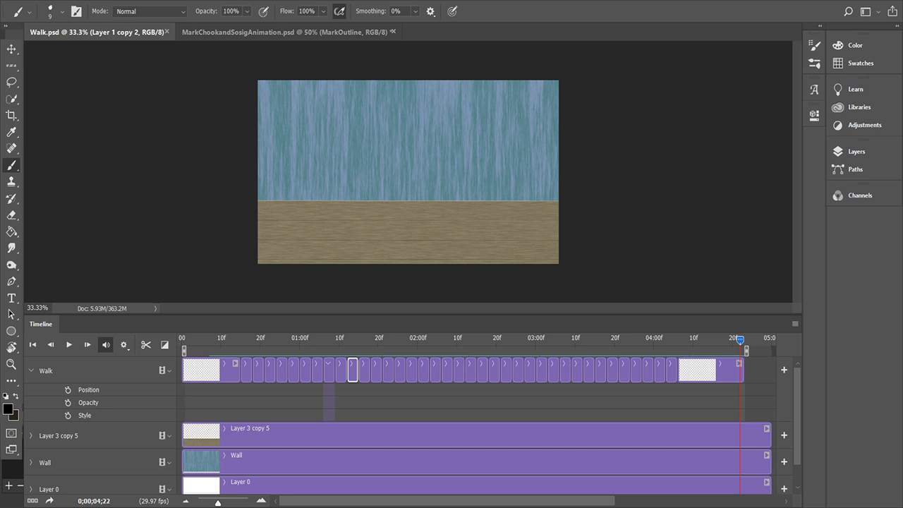
pyautogui.moveTo(280, 340); pyautogui.dragTo(339, 340)
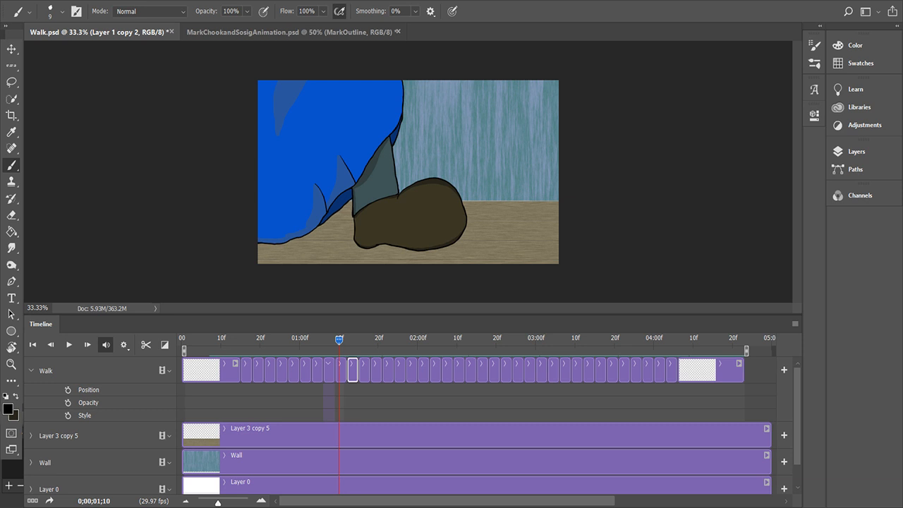